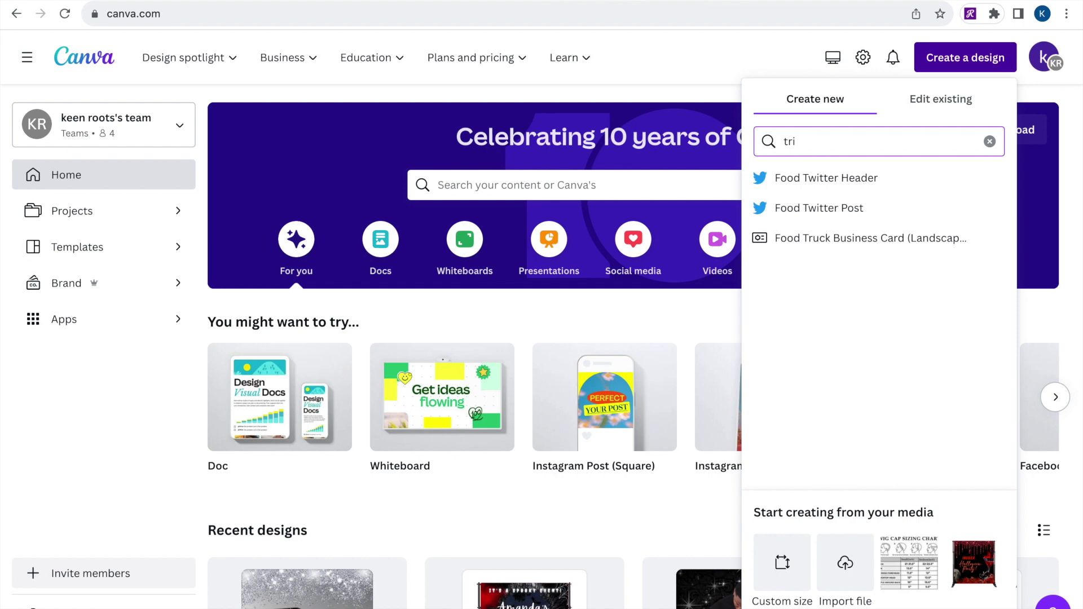
Start a blank Brochure (Landscape, 17 × 11 in) design from the 'trifold' search
text(fold)
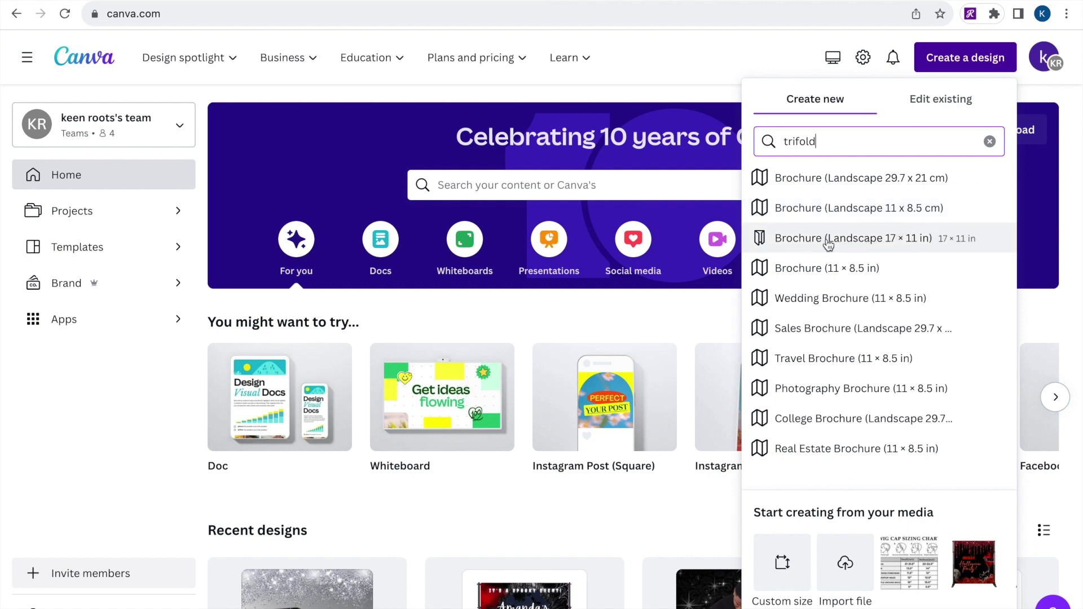
click(949, 239)
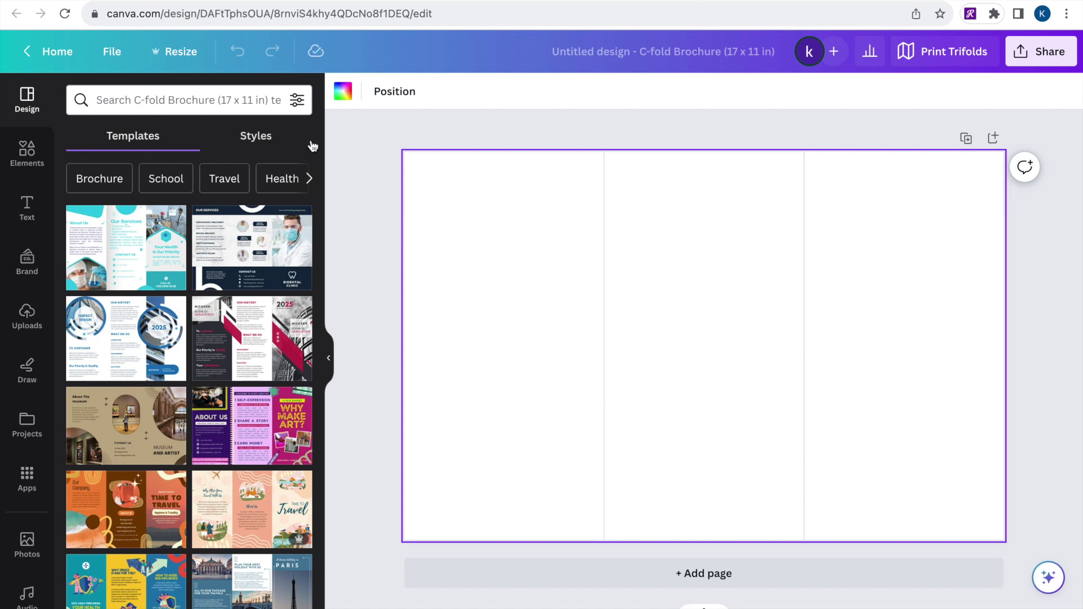
Place the uploaded woman's photo on the right panel
click(23, 321)
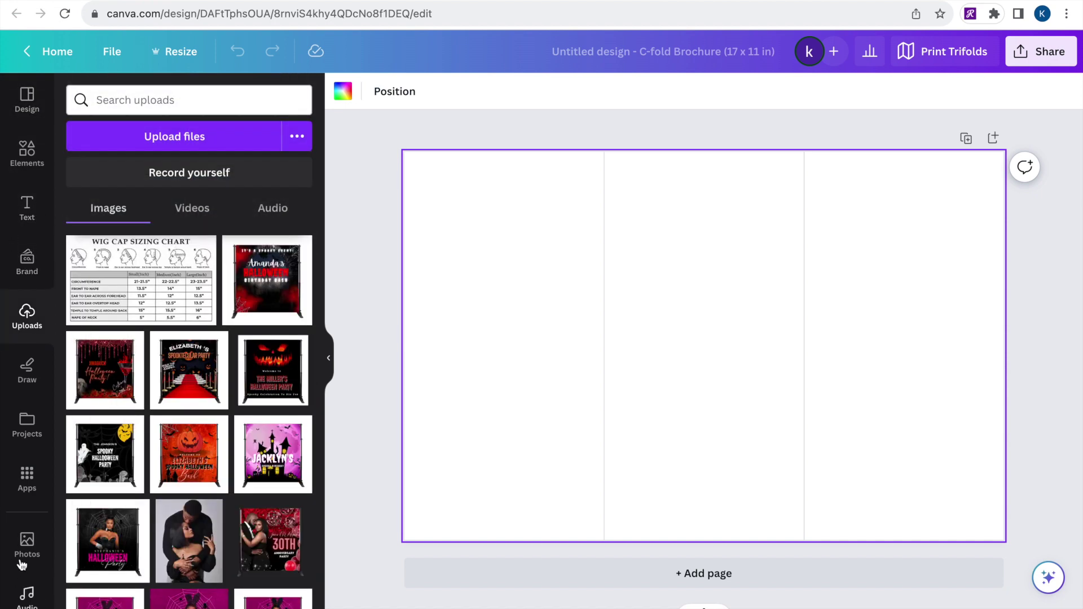
click(33, 162)
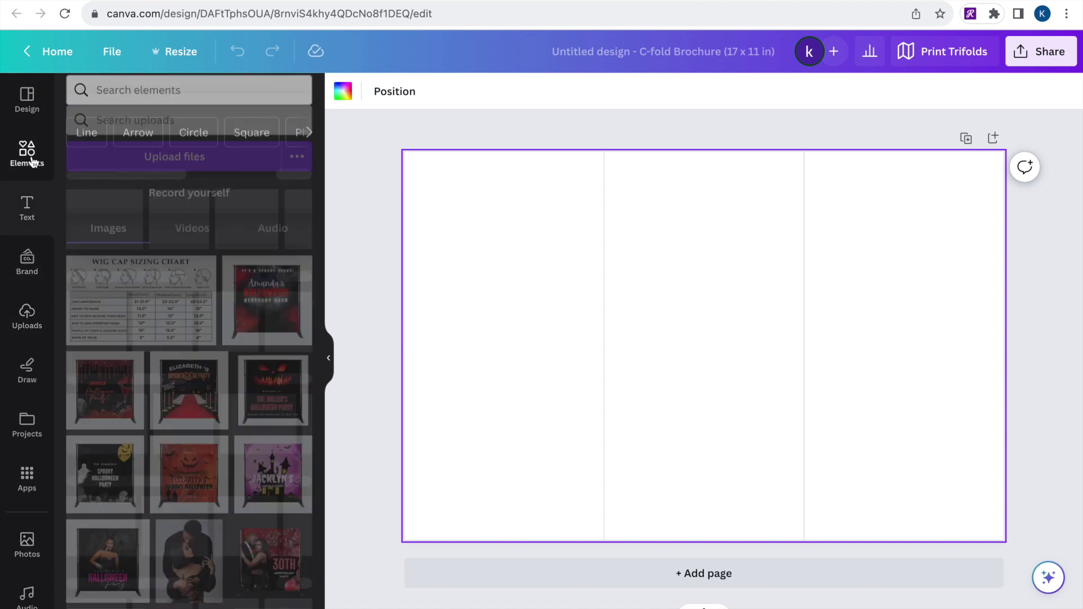
click(25, 316)
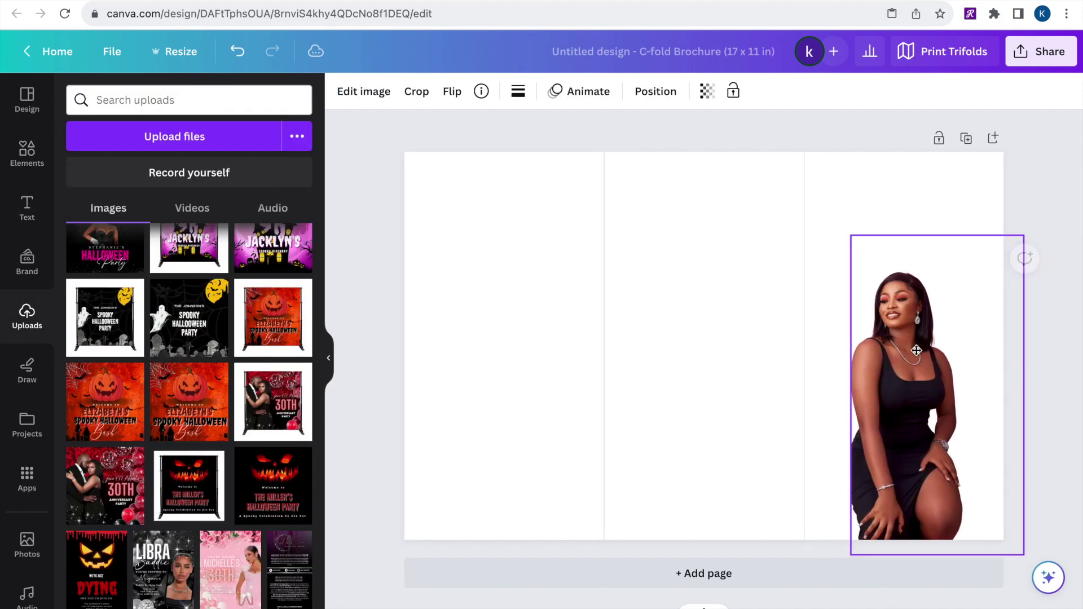
drag(902, 367, 833, 361)
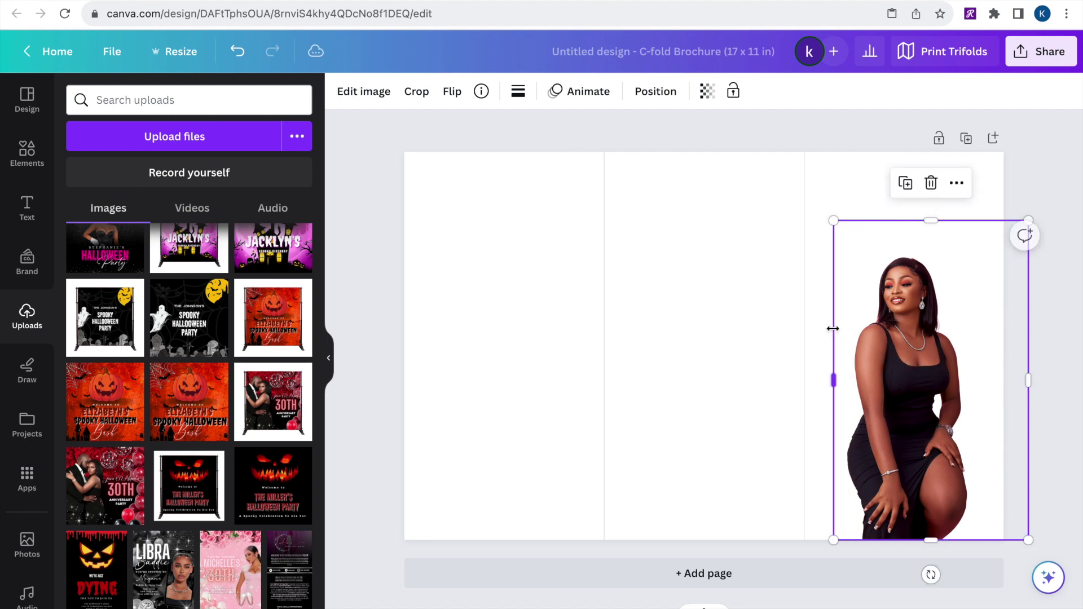
key(Escape)
Search Photos for 'emerald green' and place the green marble image toward the upper right
click(34, 570)
click(145, 103)
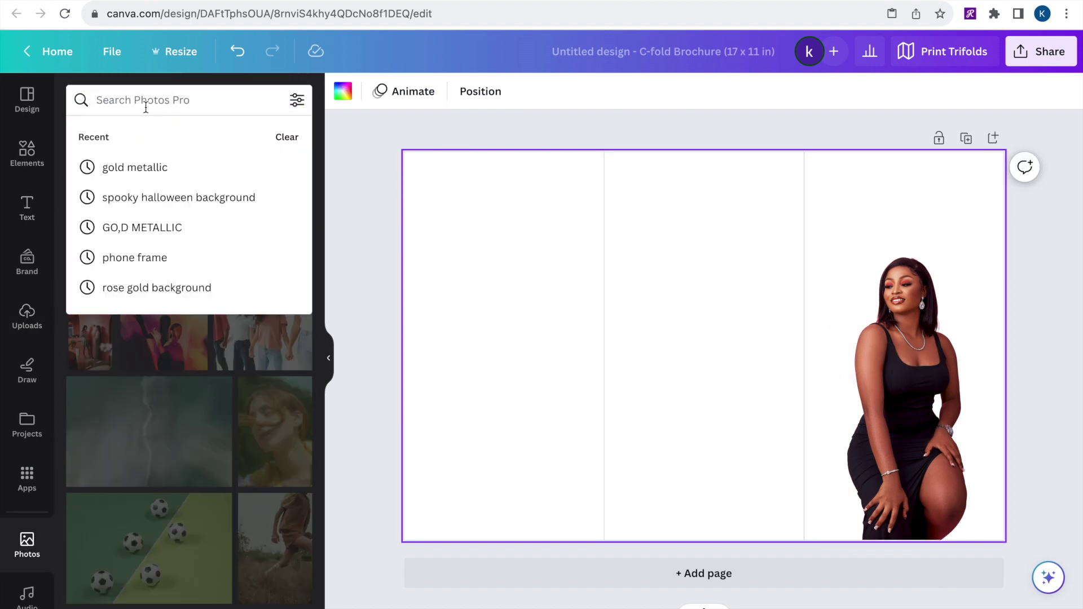
text(emerald green)
key(Return)
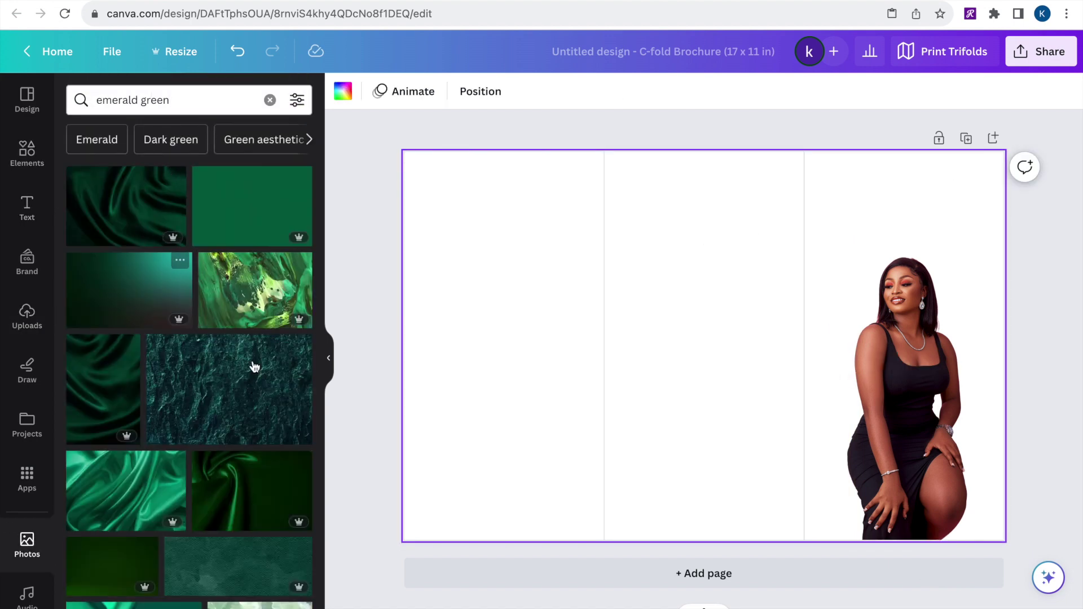
scroll(253, 362, down, 5)
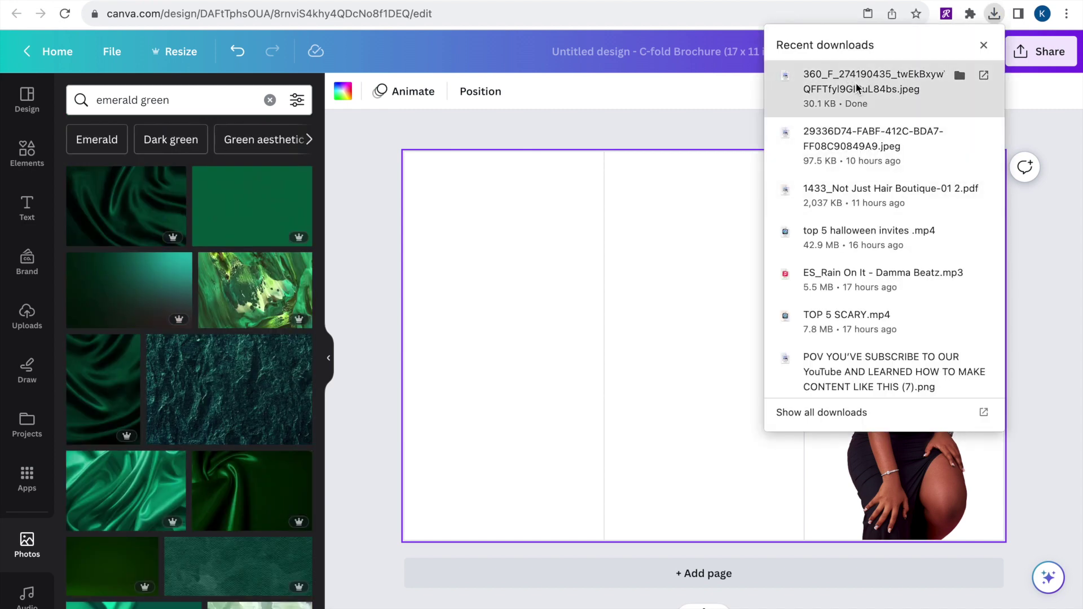
drag(823, 76, 692, 369)
drag(786, 237, 879, 278)
click(616, 302)
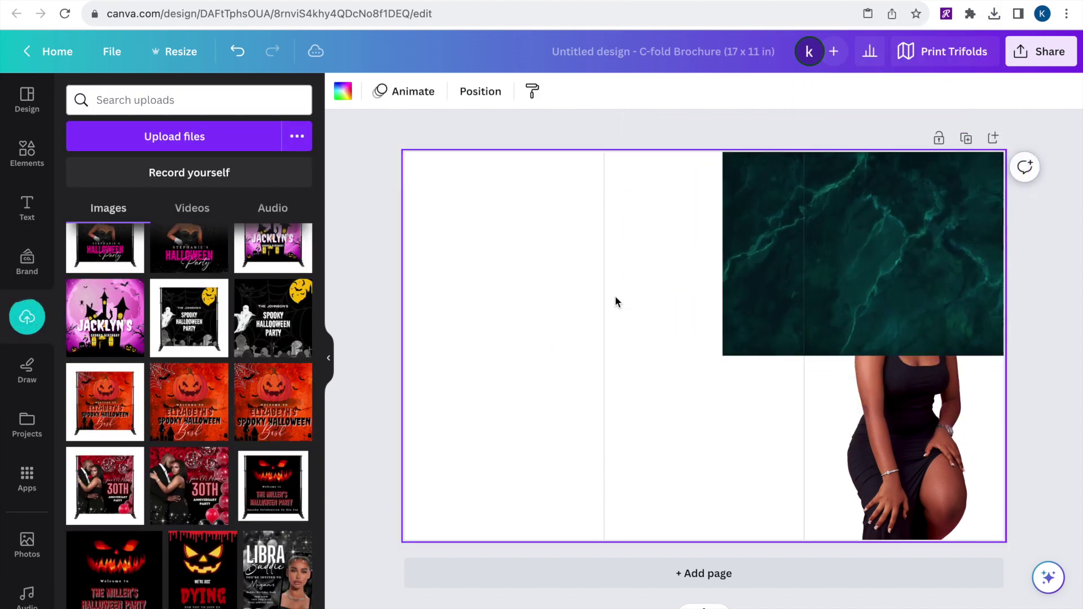
click(342, 91)
Make the page background dark teal and narrow the marble image to the right panel
click(137, 432)
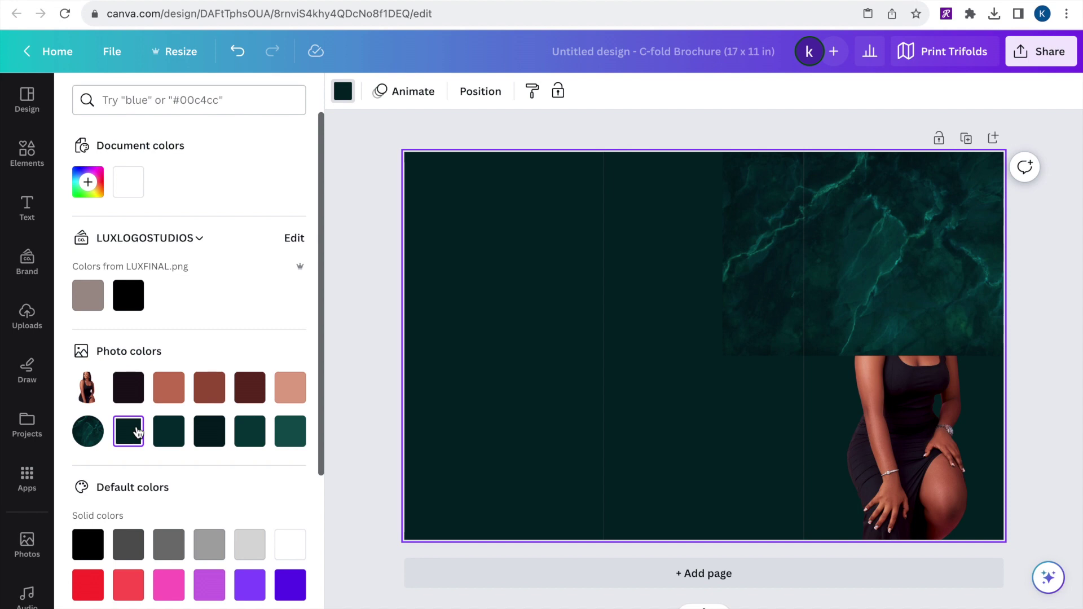
click(912, 234)
drag(699, 246, 803, 247)
Send the marble image to the back and move the woman into the middle panel
right_click(804, 247)
mouse_move(885, 389)
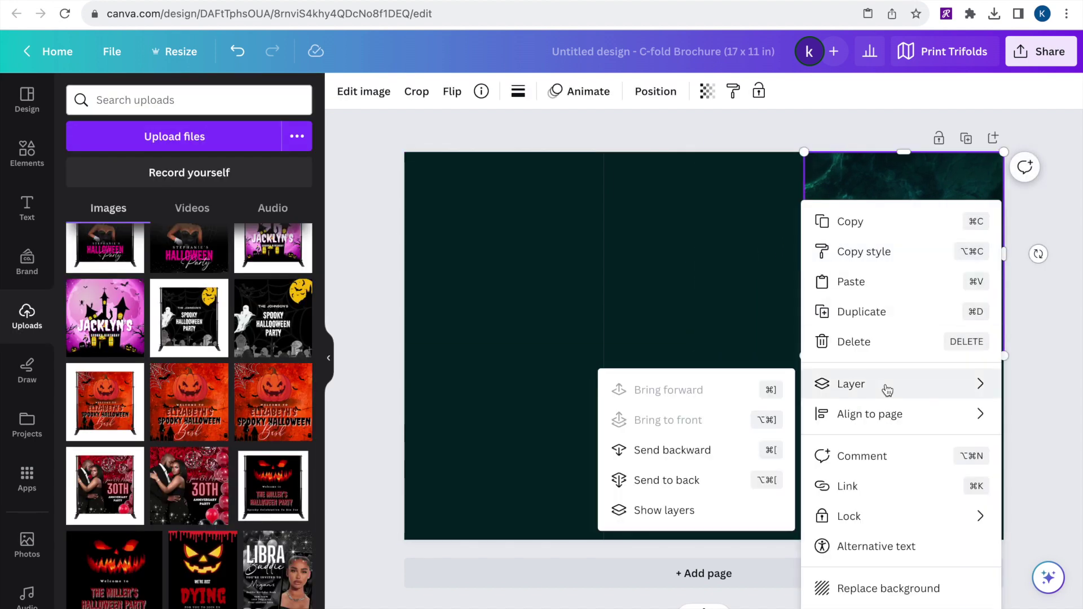
click(701, 481)
click(914, 338)
drag(913, 339, 730, 307)
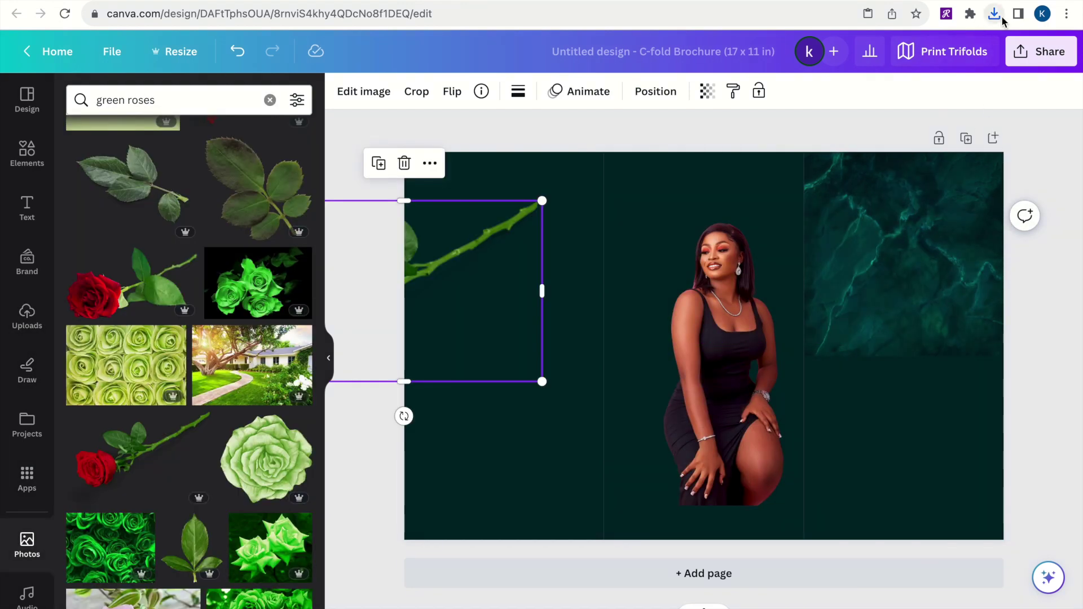
Add the downloaded green rose box photo at the right edge and remove its background with BG Remover
click(994, 13)
drag(818, 75, 836, 379)
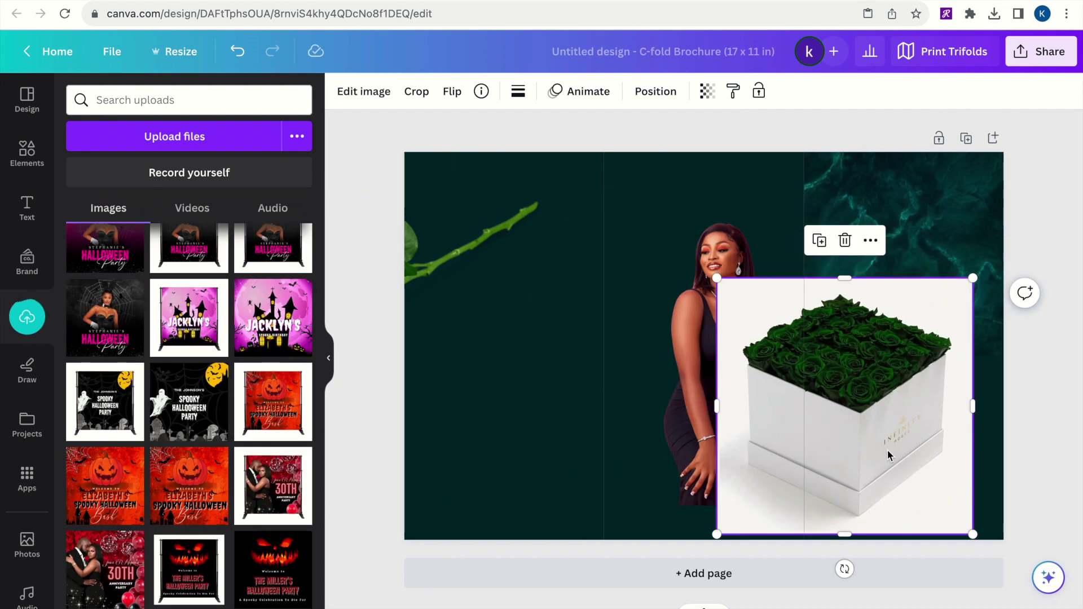
drag(888, 449, 954, 415)
click(364, 91)
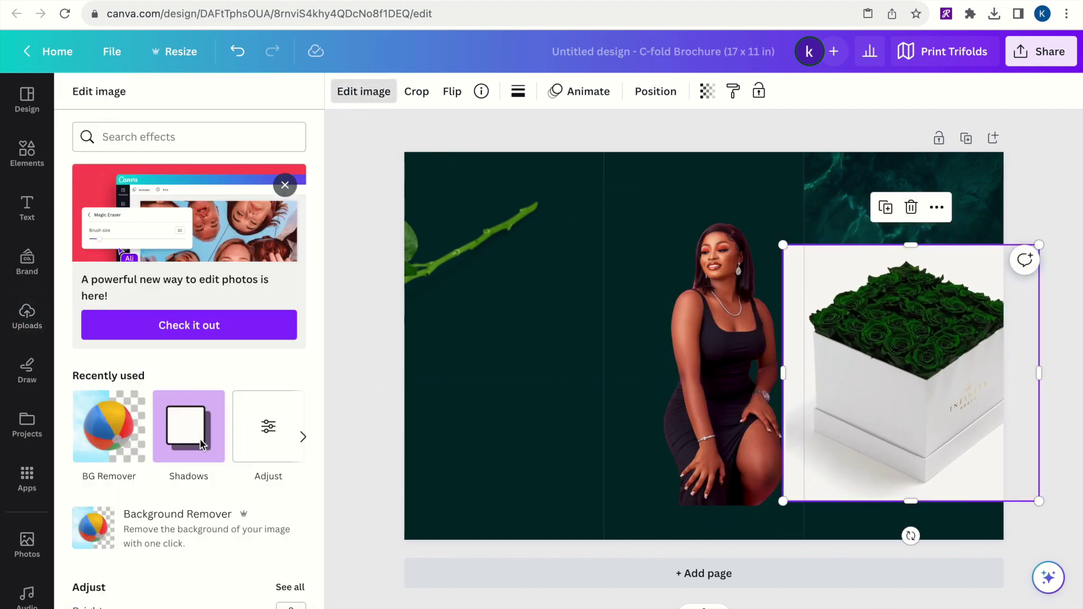
click(138, 423)
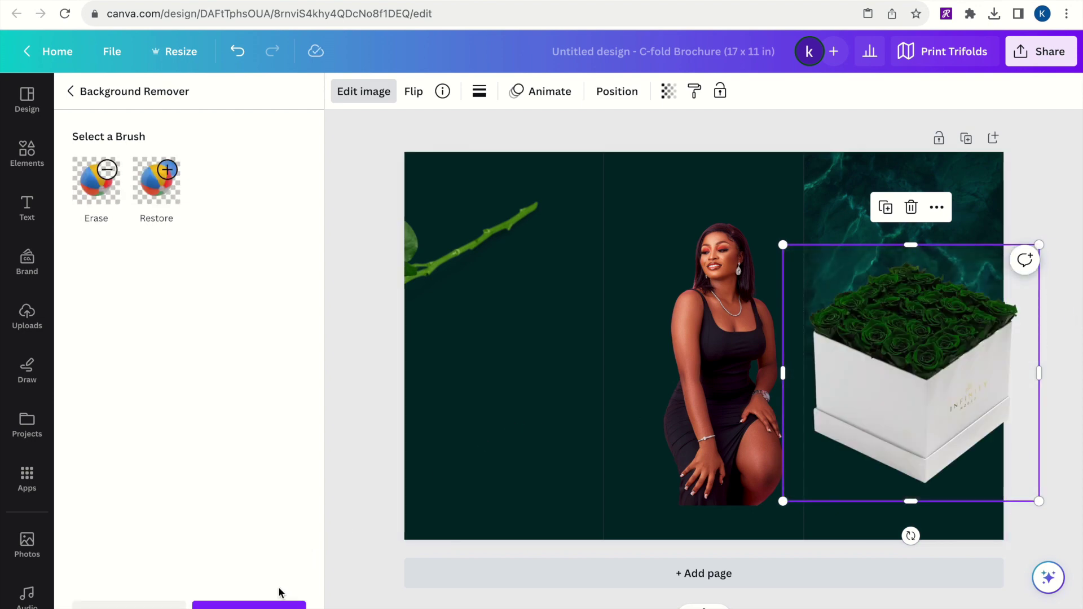
click(270, 605)
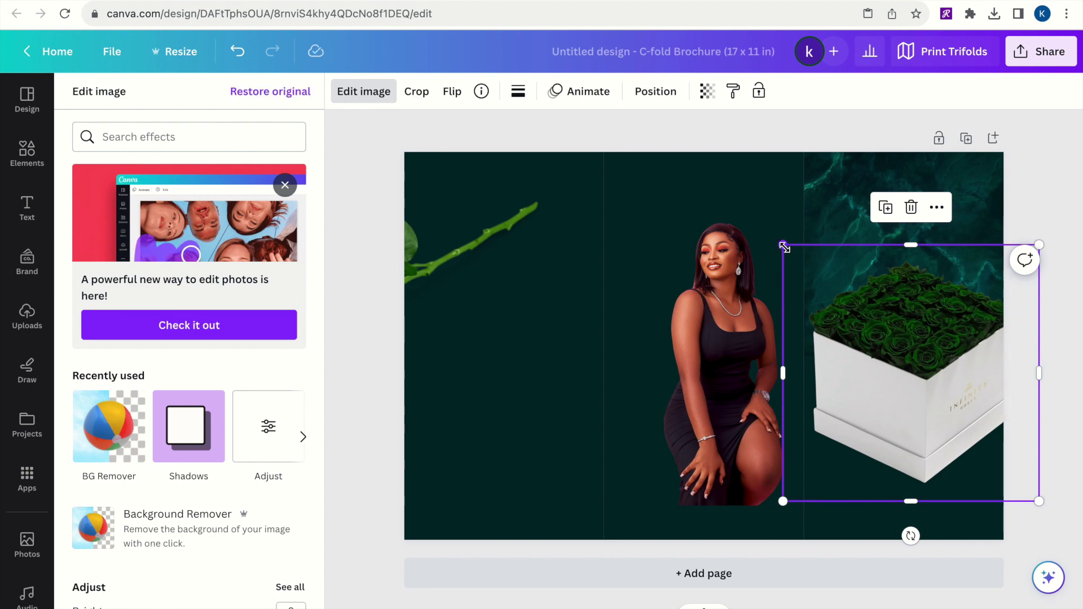
Give the rose box a drop shadow with transparency 88 and blur 9, placed bottom right
drag(906, 329, 633, 284)
click(184, 440)
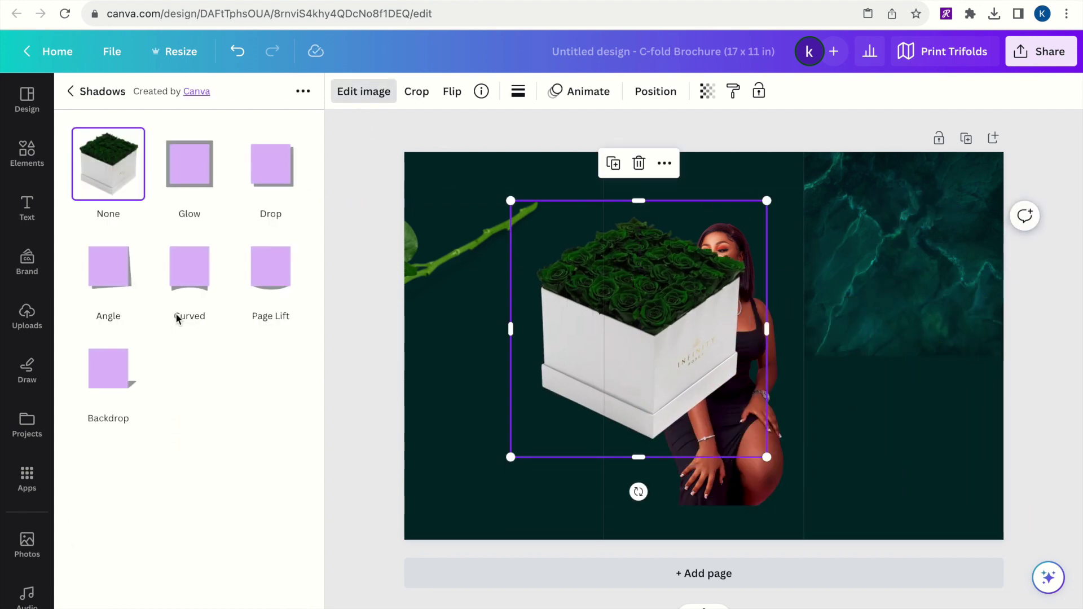
click(271, 174)
click(271, 171)
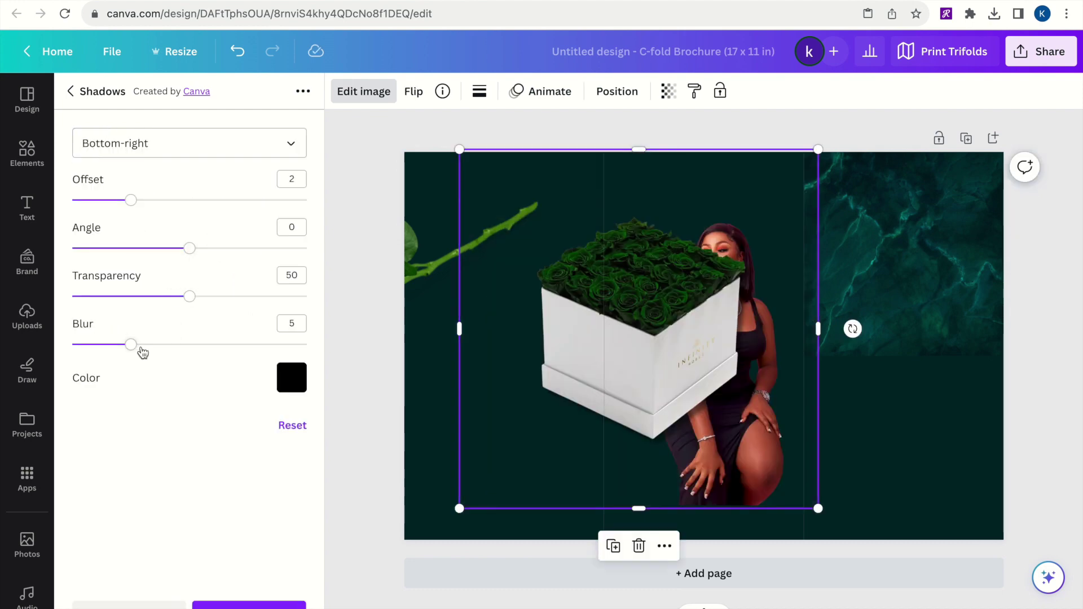
drag(192, 300, 268, 300)
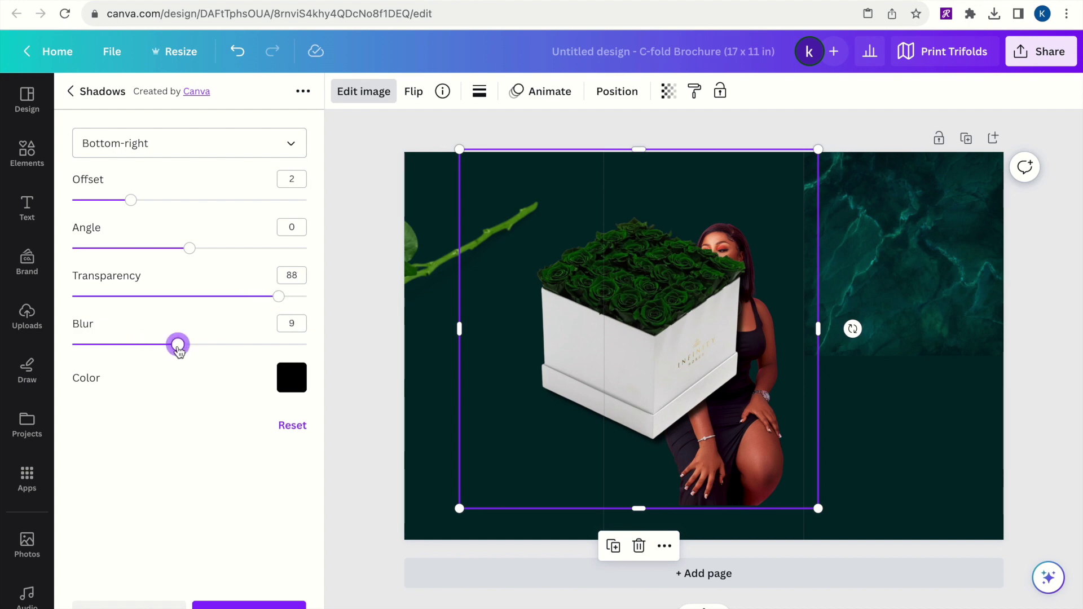
click(667, 320)
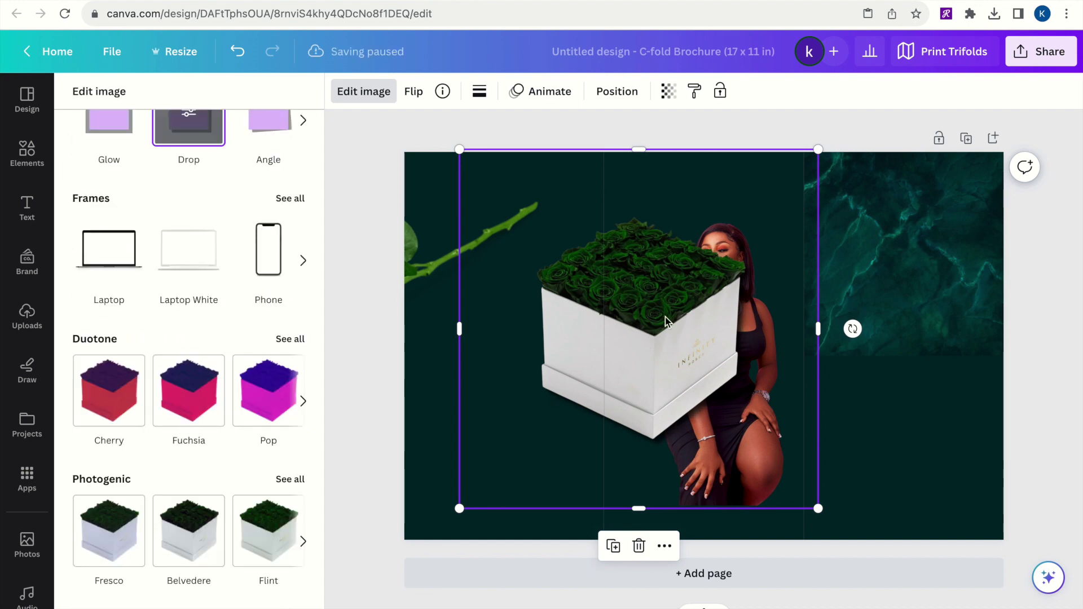
drag(665, 316, 964, 470)
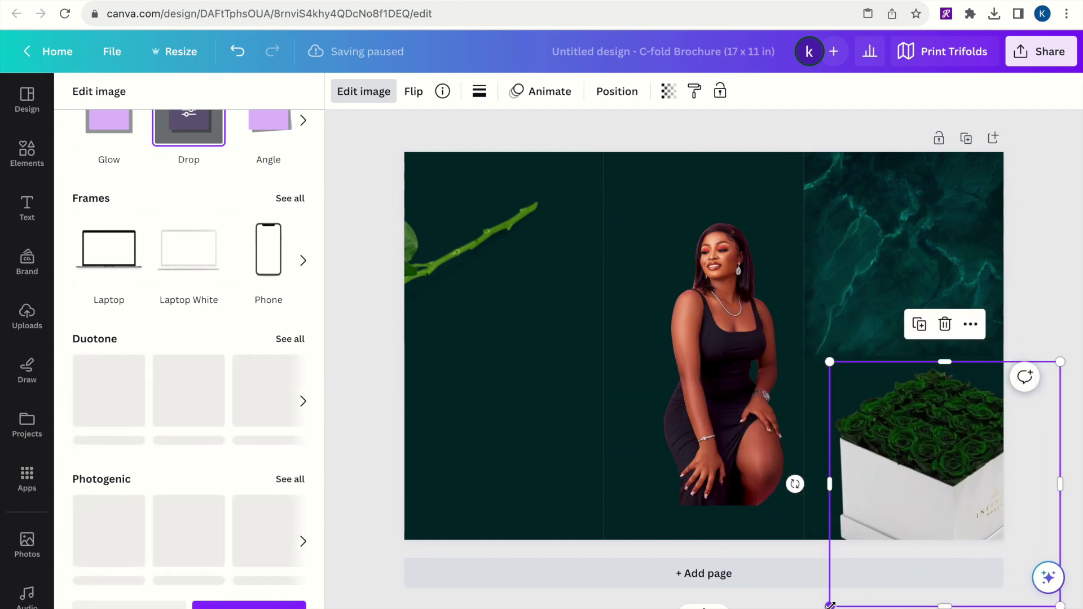
Move the woman onto the right panel and shrink the rose box onto her lap
click(708, 406)
drag(709, 406, 897, 374)
click(855, 404)
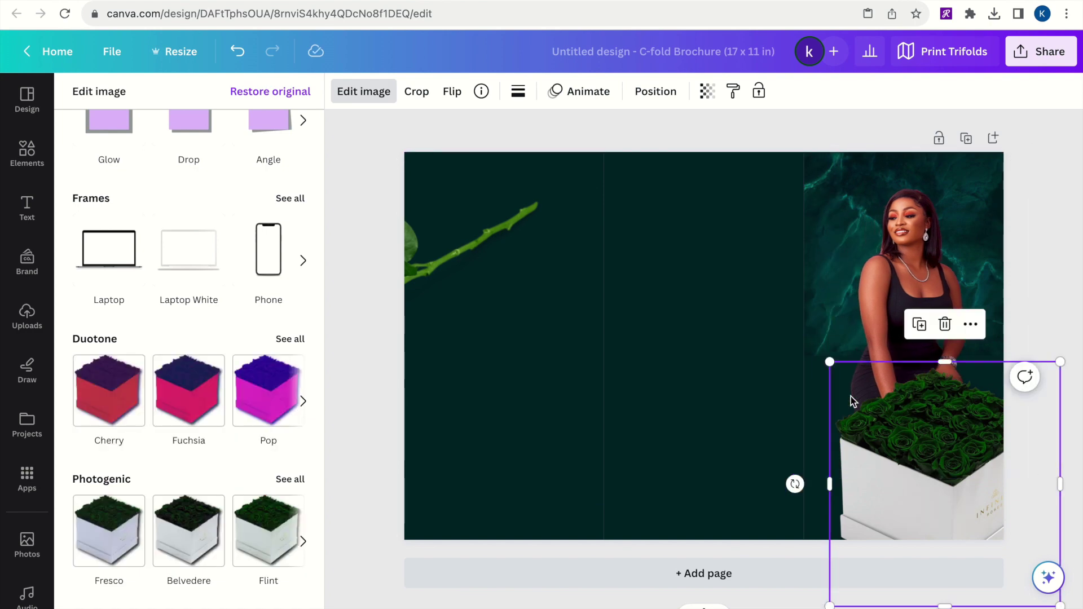
drag(829, 363, 895, 430)
drag(953, 502, 942, 482)
Fade the rose box to 54 transparency, enlarge it, and trim its left side
click(916, 212)
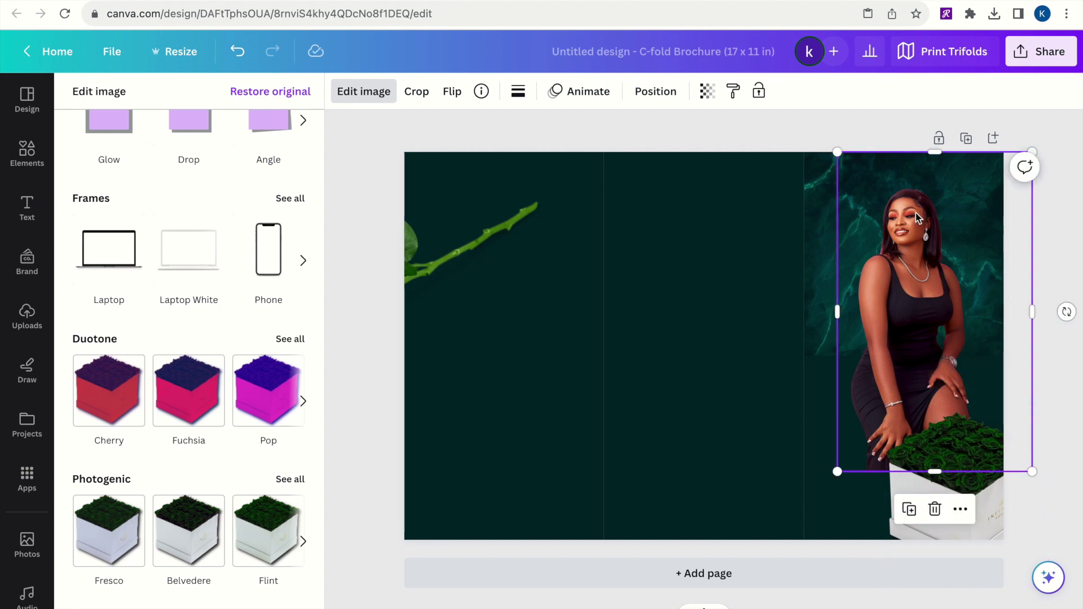
click(953, 462)
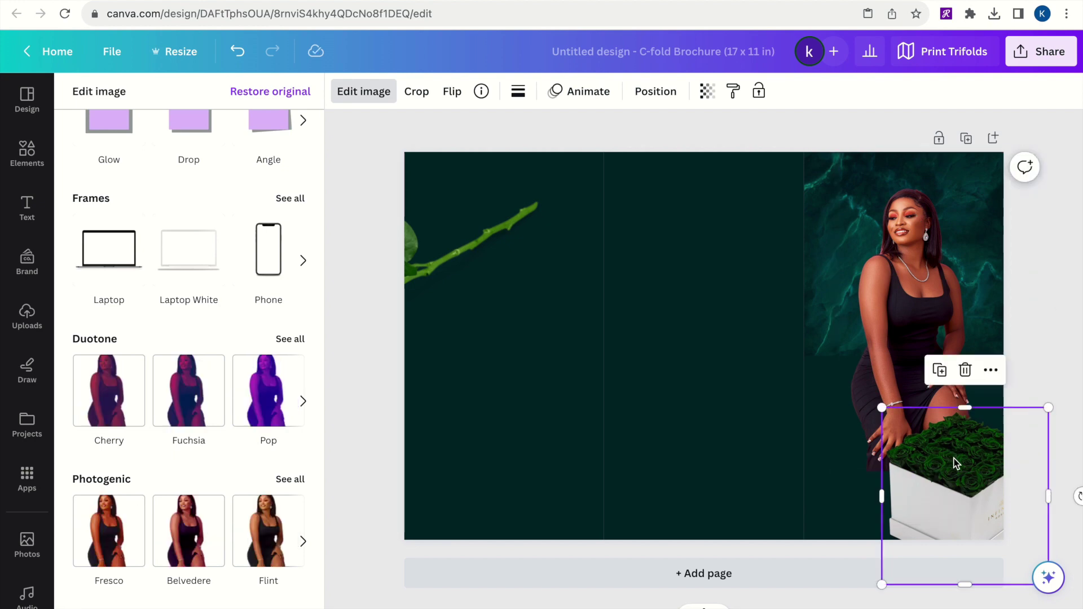
click(708, 91)
drag(704, 151, 641, 153)
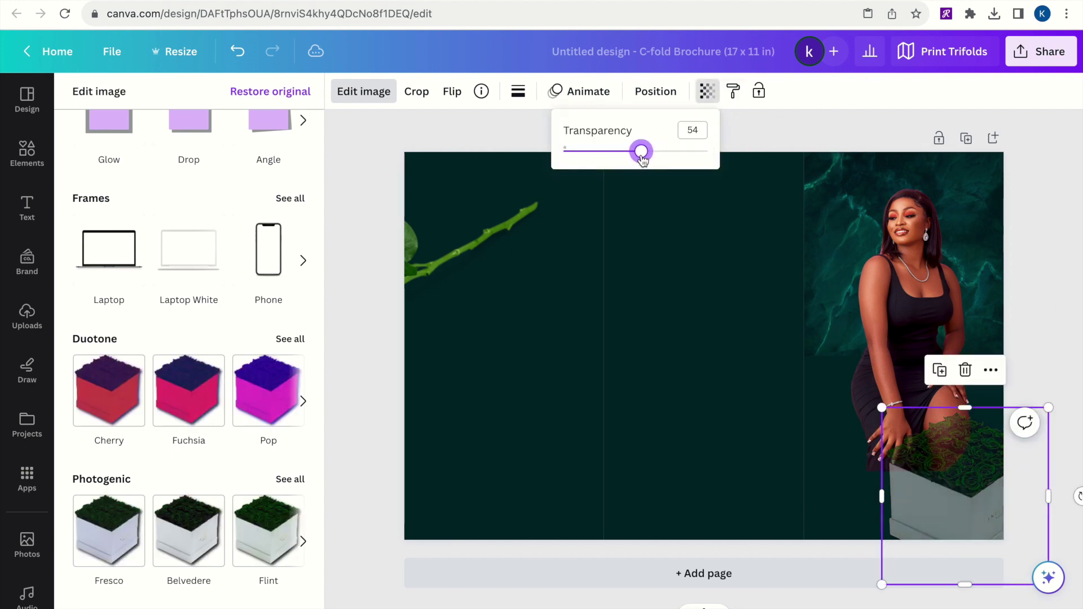
drag(878, 586, 760, 608)
drag(874, 441, 901, 447)
drag(781, 482, 803, 483)
Trim the rose box's top so it runs along the panel's bottom edge
click(1079, 246)
click(936, 383)
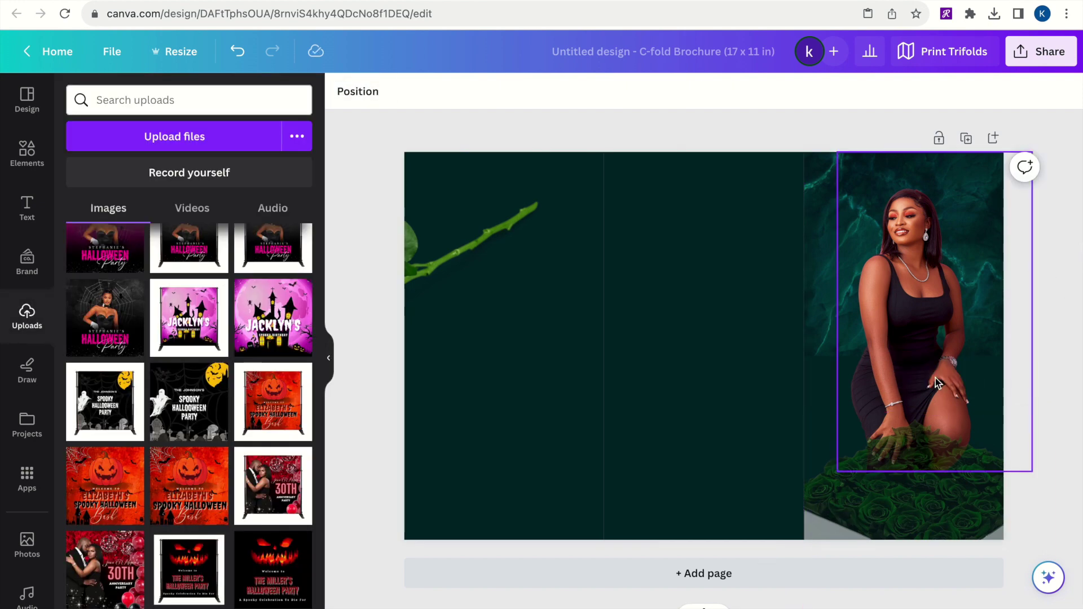
click(899, 449)
drag(903, 412, 913, 461)
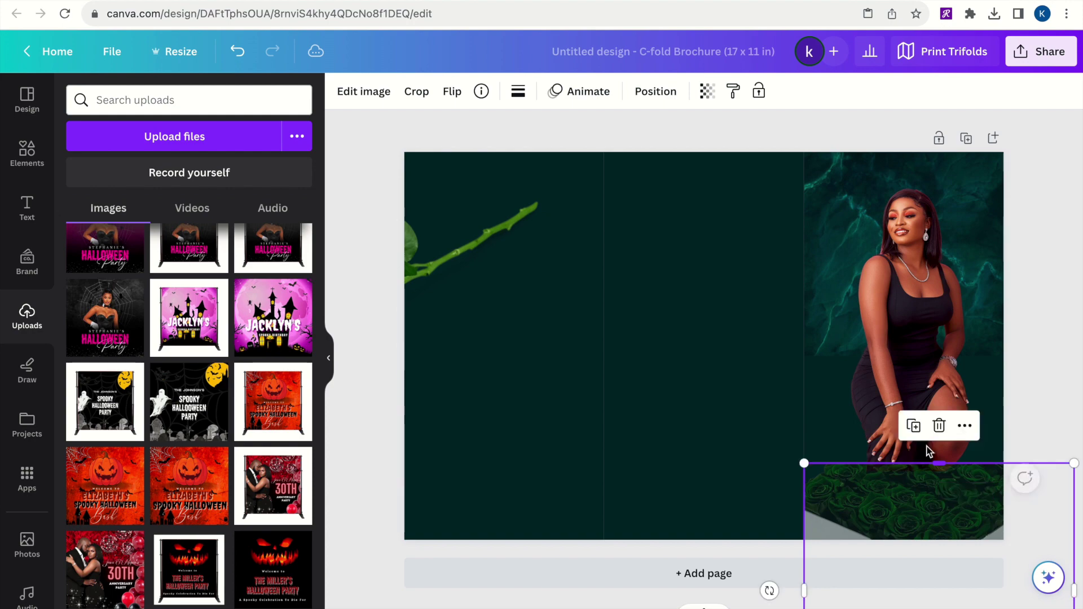
key(Escape)
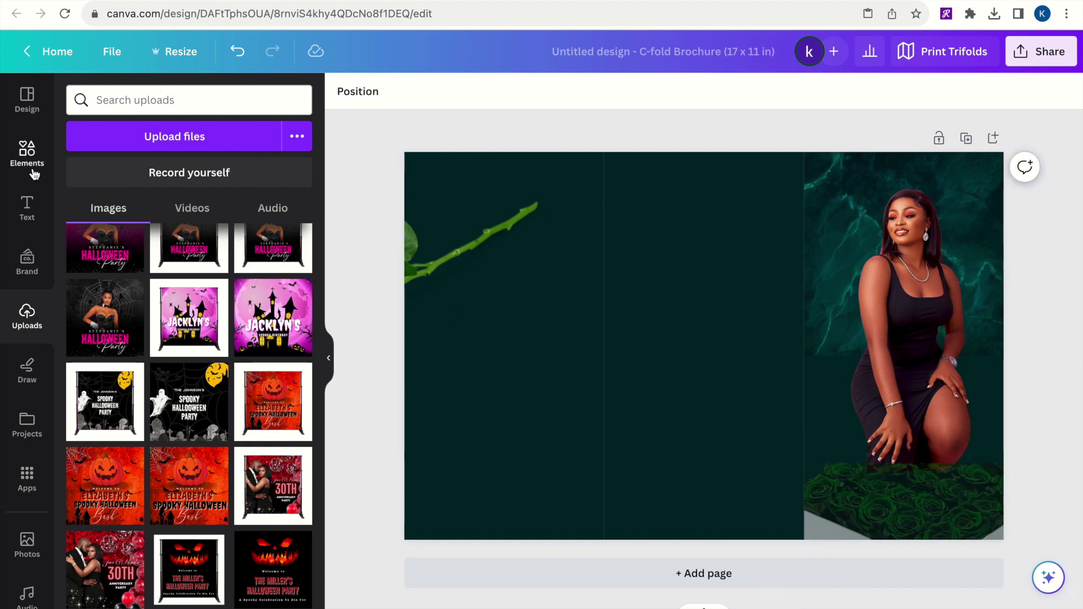
click(31, 170)
Add a soft radial 'Transparent gradient' graphic, shrink it, and recolour it dark green
click(155, 101)
text(t)
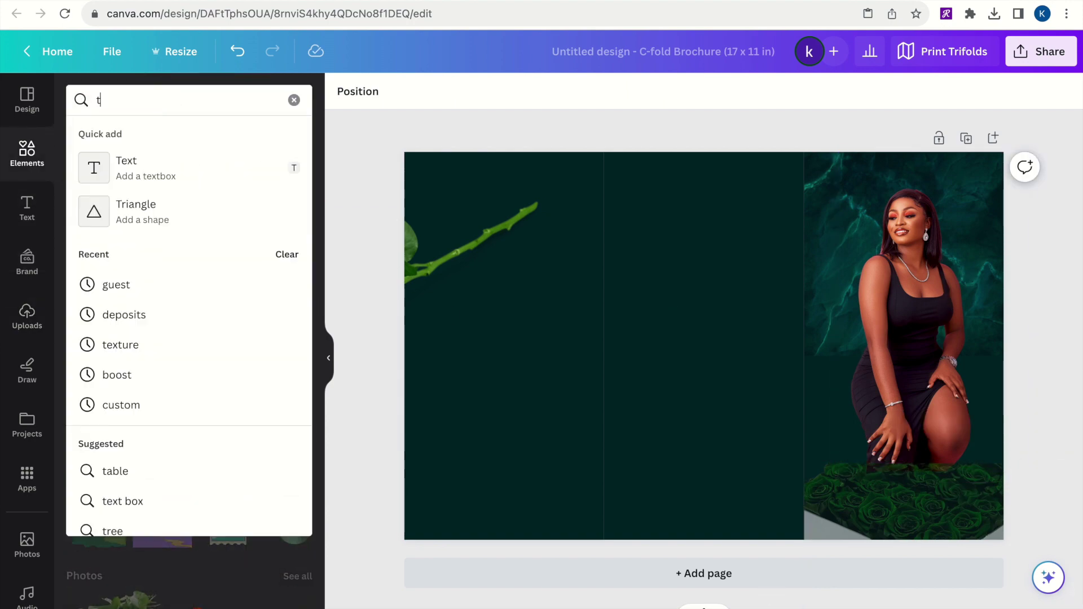
text(ra)
click(142, 167)
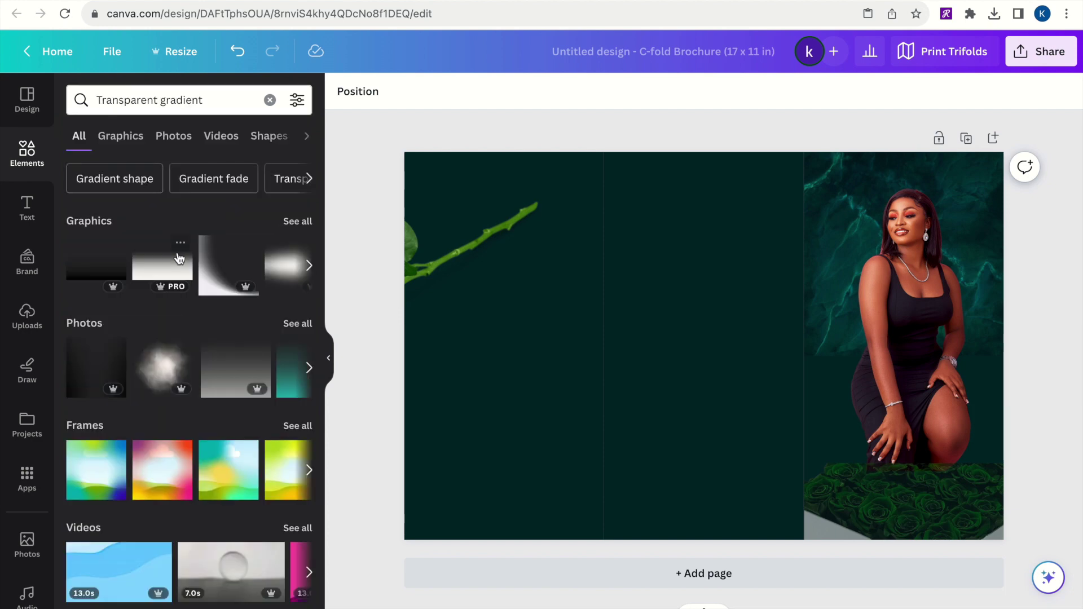
click(123, 135)
click(273, 418)
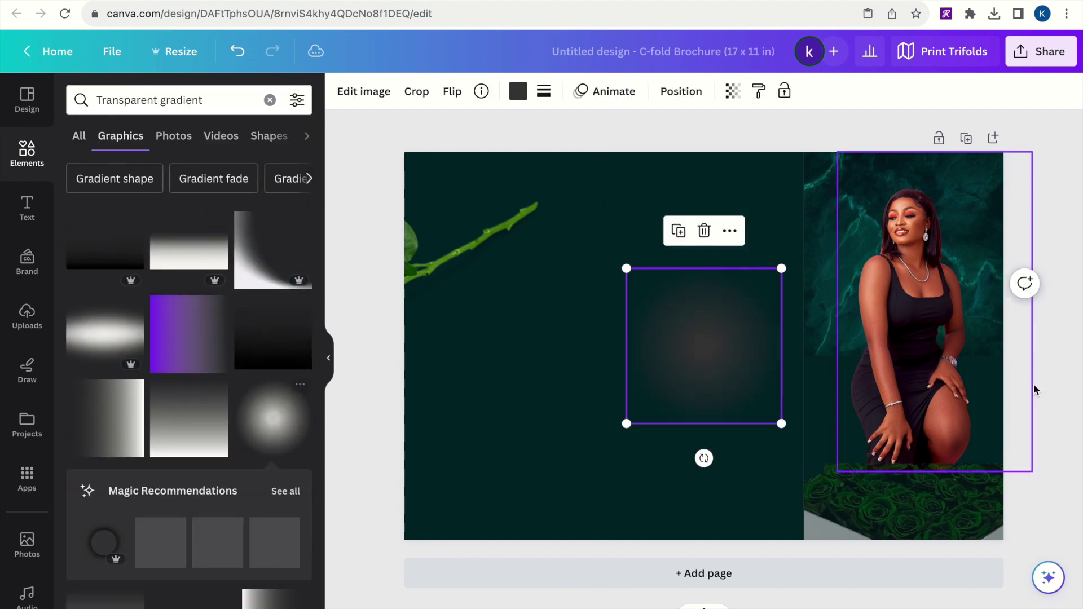
drag(781, 267, 747, 302)
drag(681, 369, 821, 357)
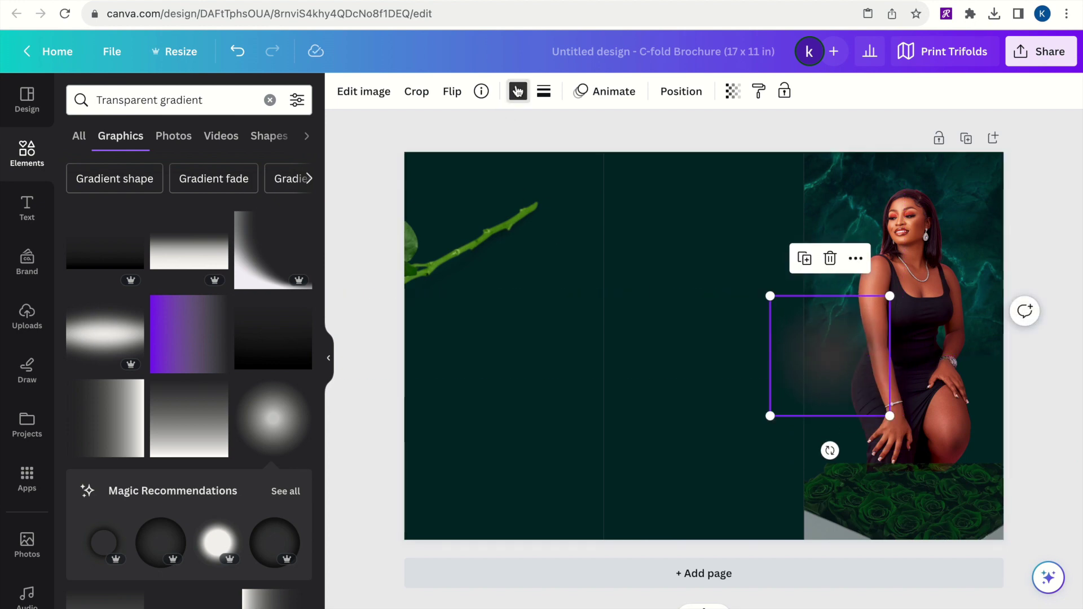
click(517, 91)
click(800, 261)
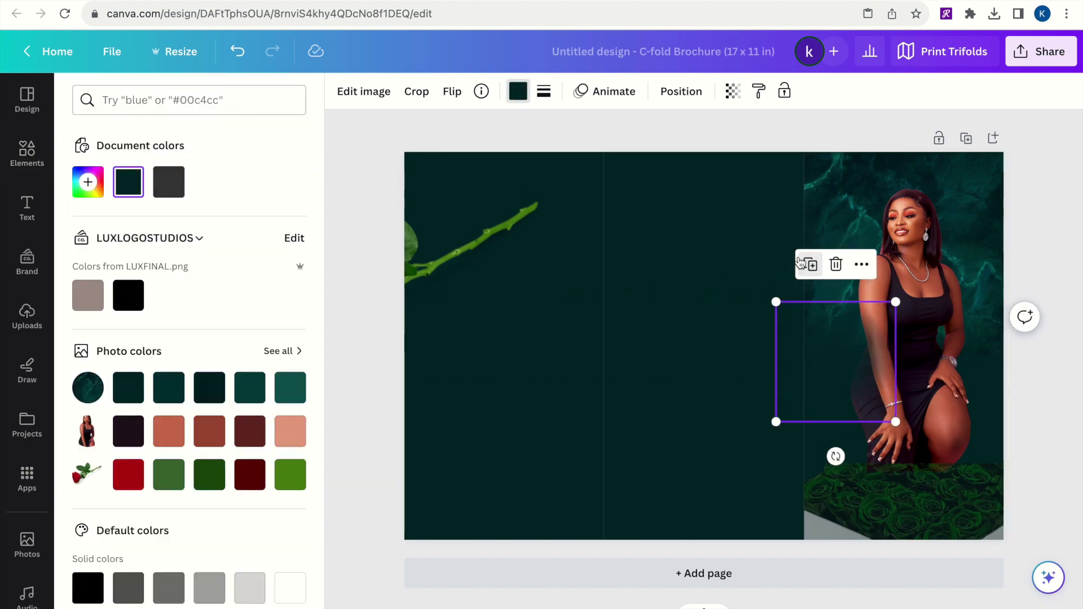
Place the green gradient over the woman, duplicate it, and bring her photo to the front
drag(873, 405, 902, 406)
drag(837, 352, 929, 367)
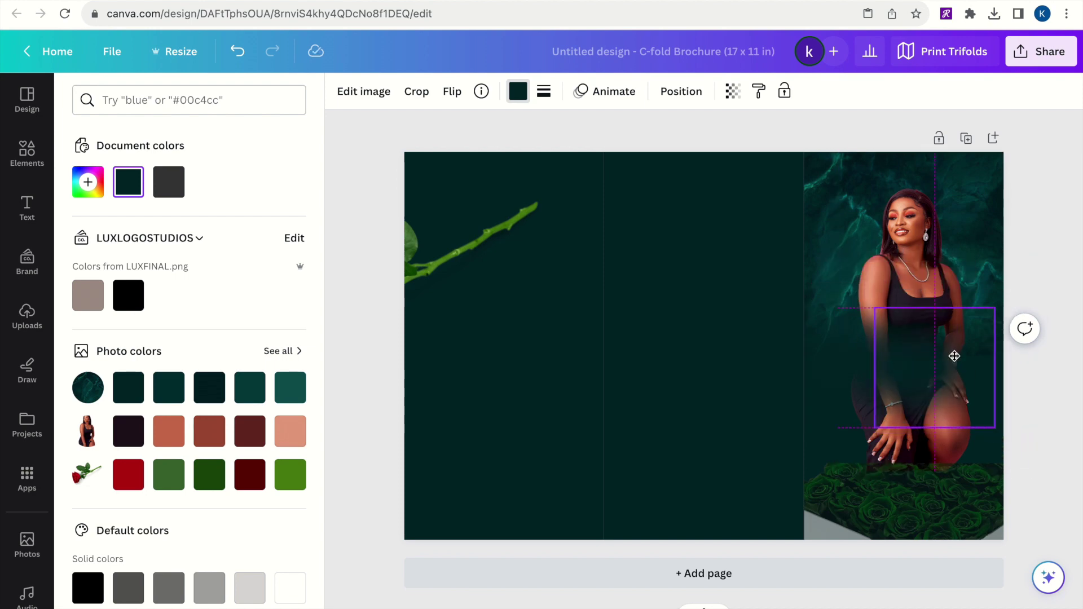
click(906, 275)
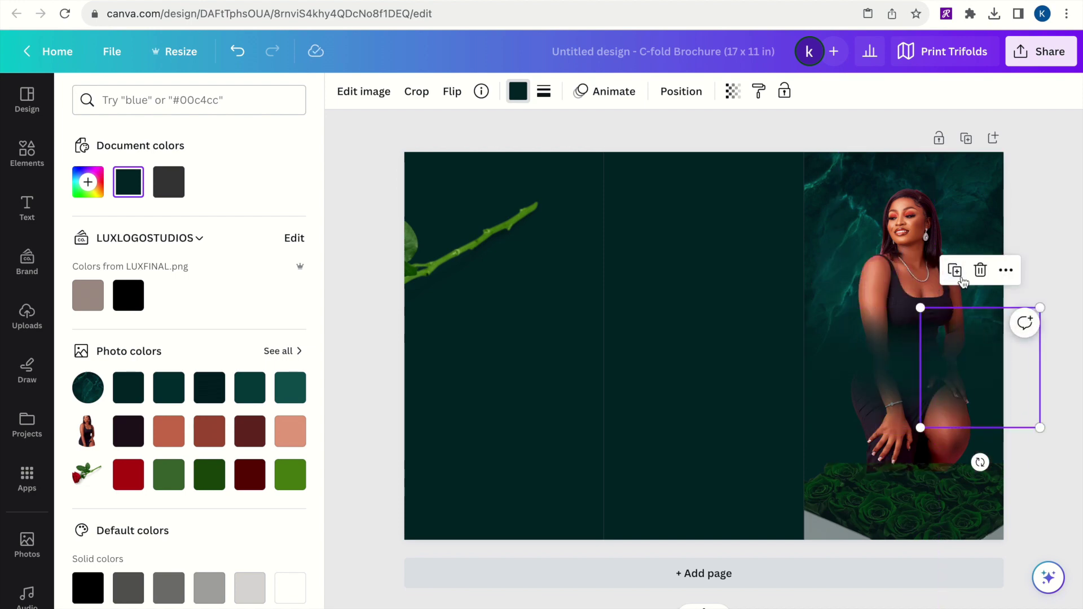
right_click(926, 201)
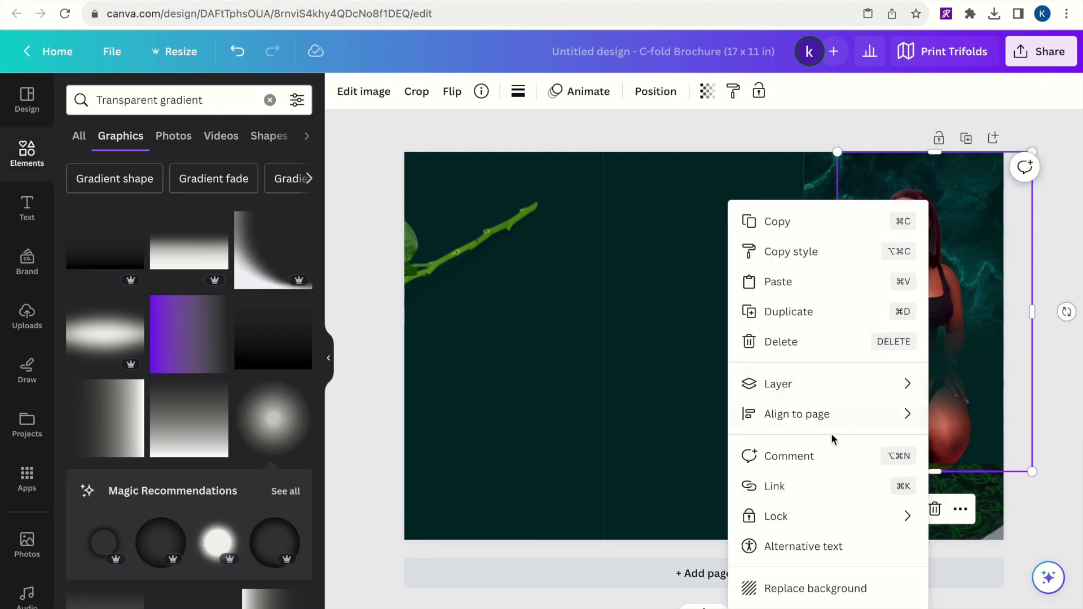
mouse_move(821, 384)
click(633, 422)
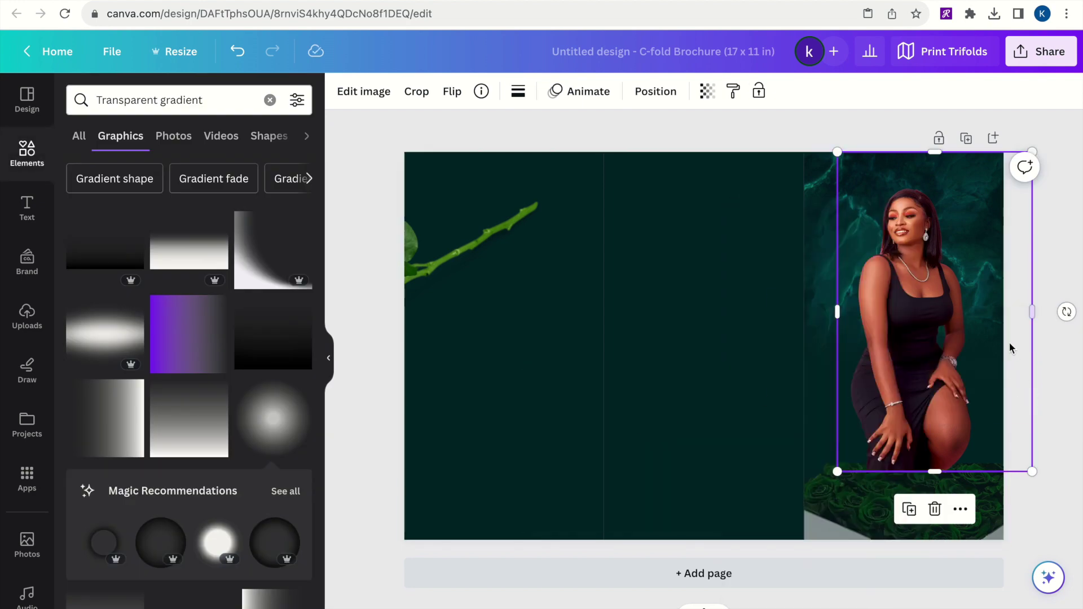
click(708, 428)
Move a gradient copy down over the roses at the panel's lower right and duplicate it again
click(803, 375)
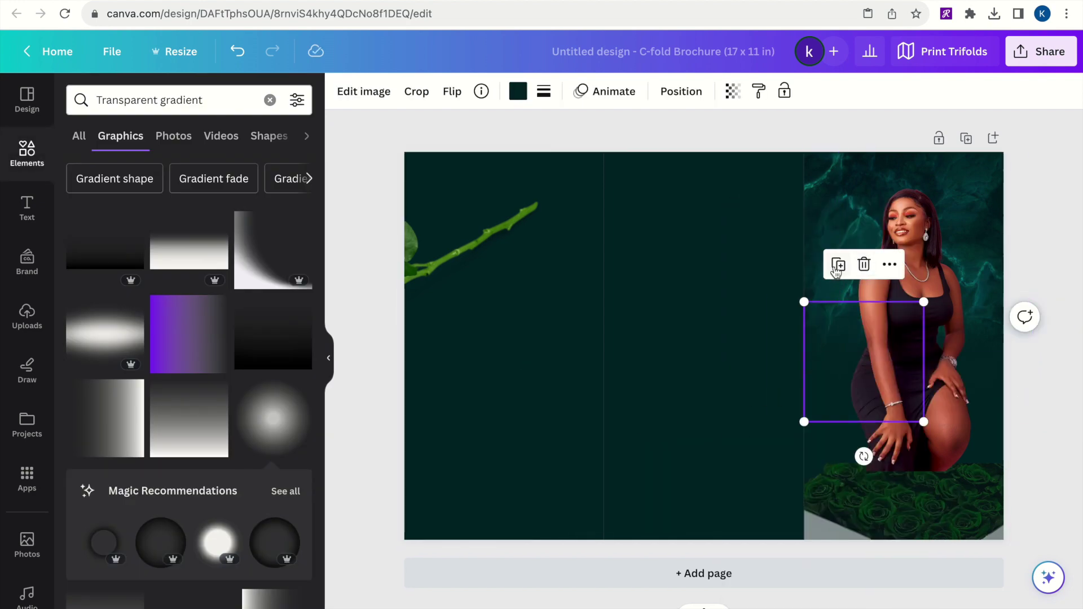
drag(856, 347, 926, 457)
drag(907, 500, 957, 492)
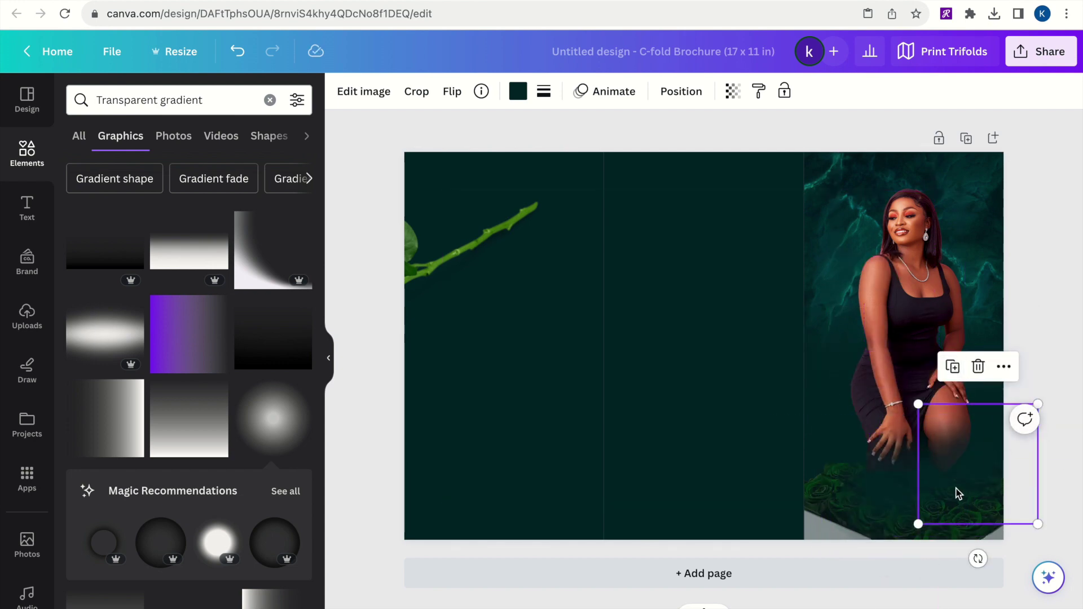
click(960, 371)
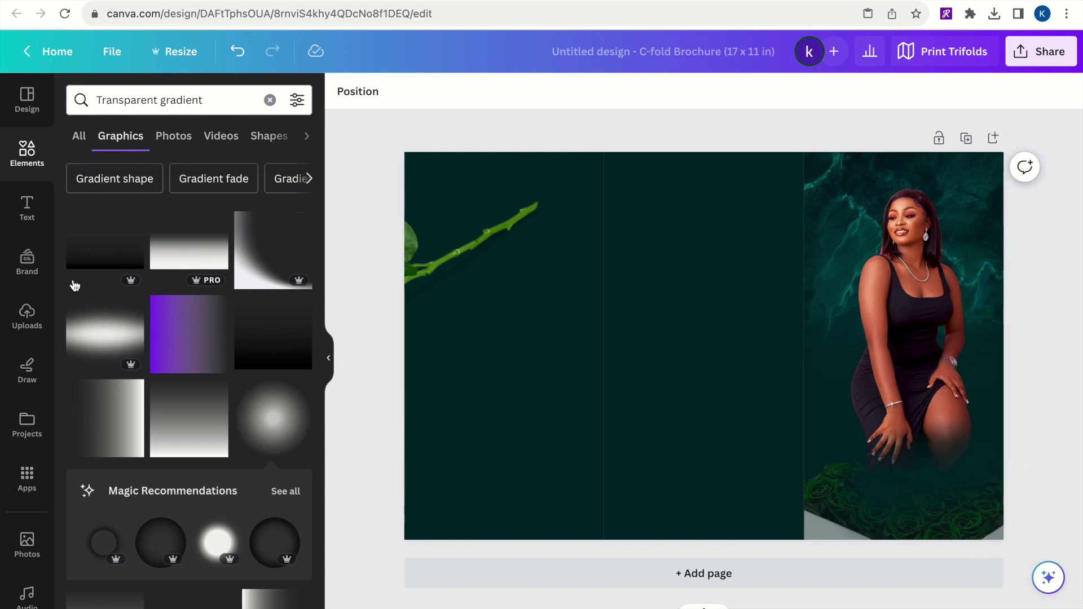
Add the downloaded rose photo across the panel, send it behind the woman, and fade it
click(993, 14)
drag(880, 80, 855, 433)
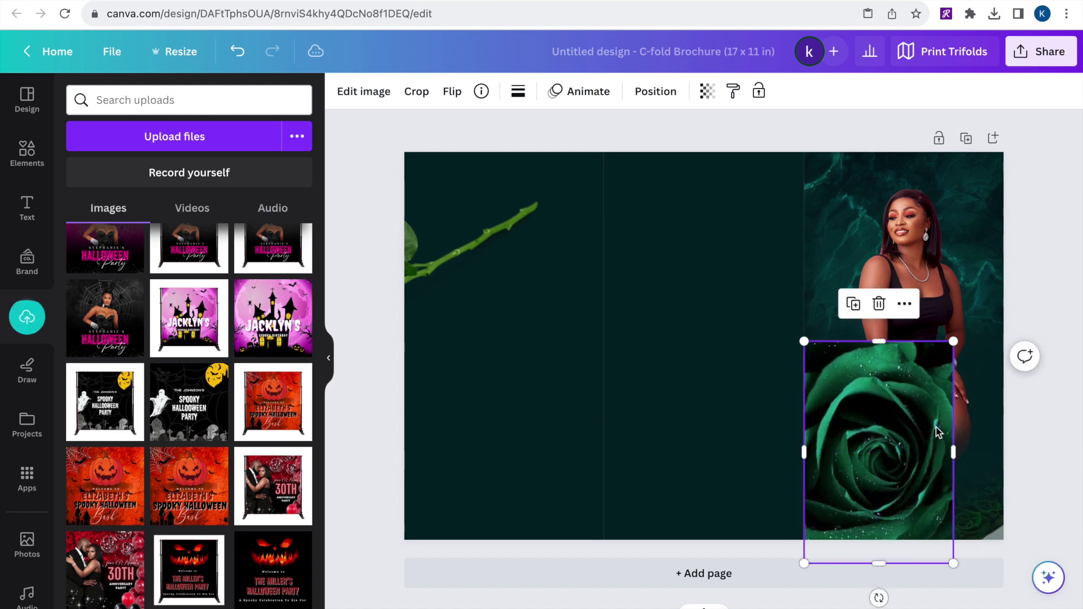
drag(949, 437, 1012, 417)
right_click(1013, 418)
mouse_move(880, 383)
click(688, 465)
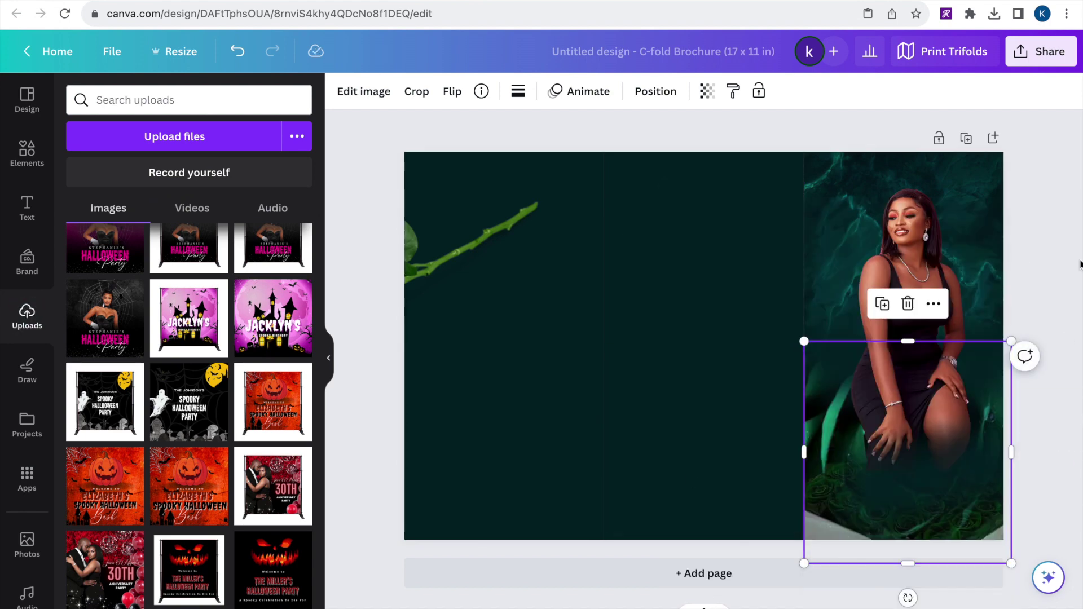
click(711, 98)
drag(699, 150, 598, 150)
click(1064, 292)
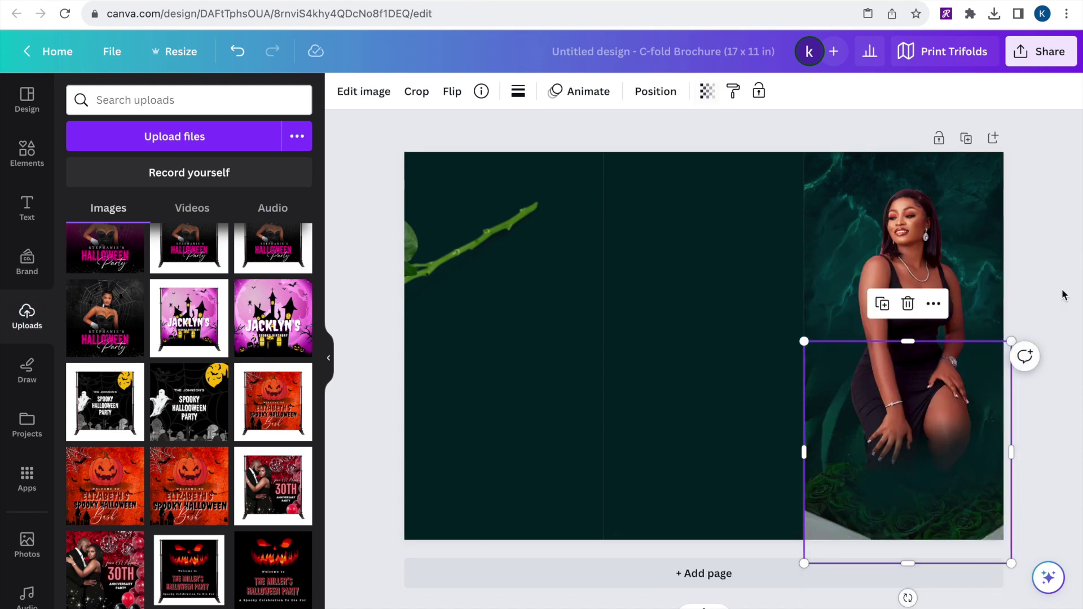
click(901, 304)
Add a body text box with the first name in Sloop Script Pro at size 120
key(Escape)
click(28, 209)
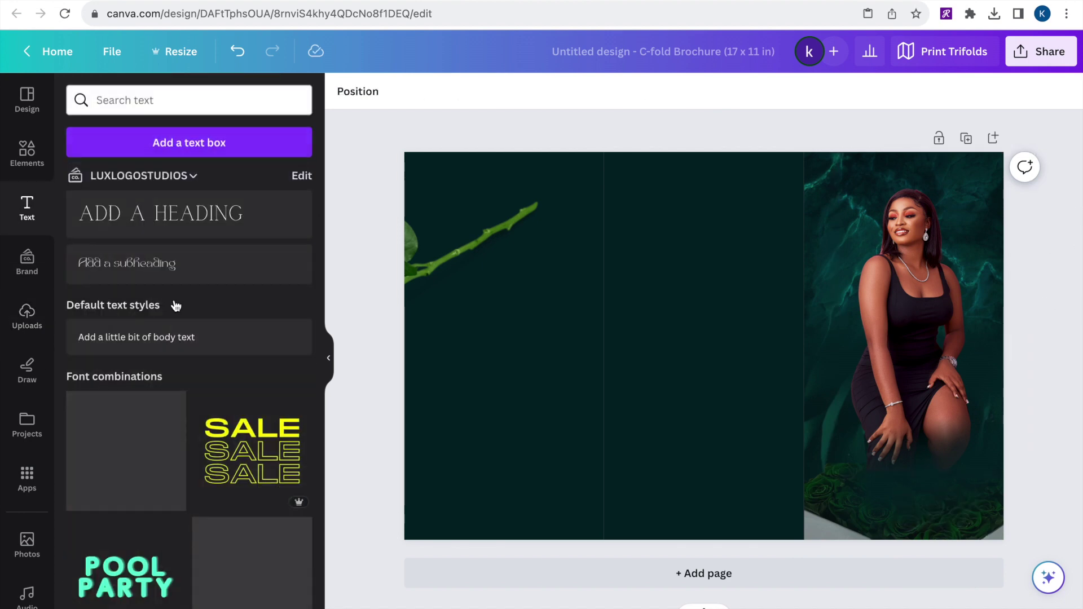
click(178, 345)
text(ahyna)
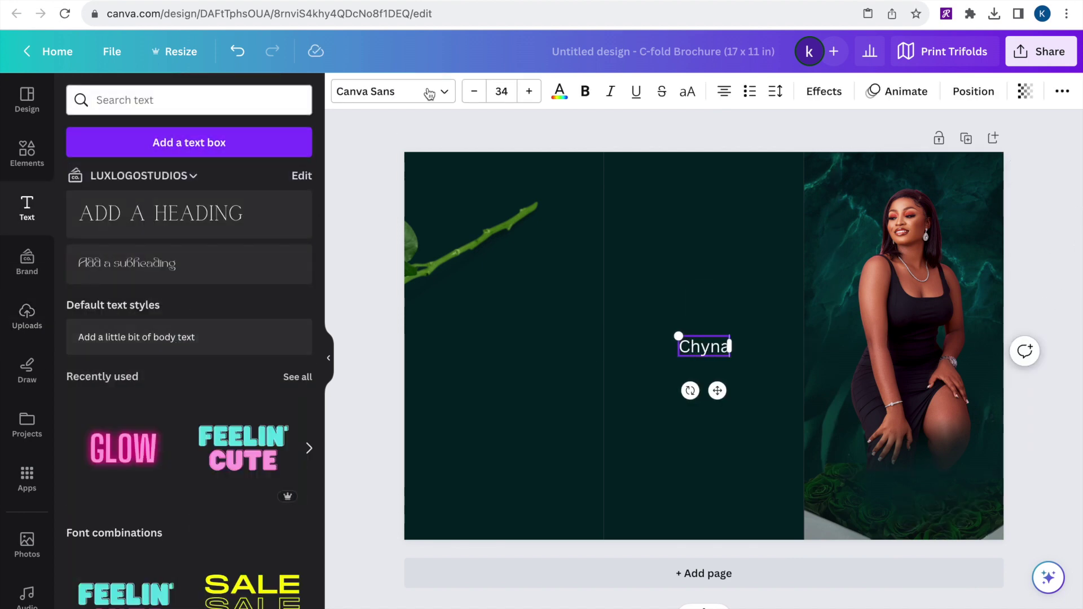
click(393, 92)
text(sloop sc)
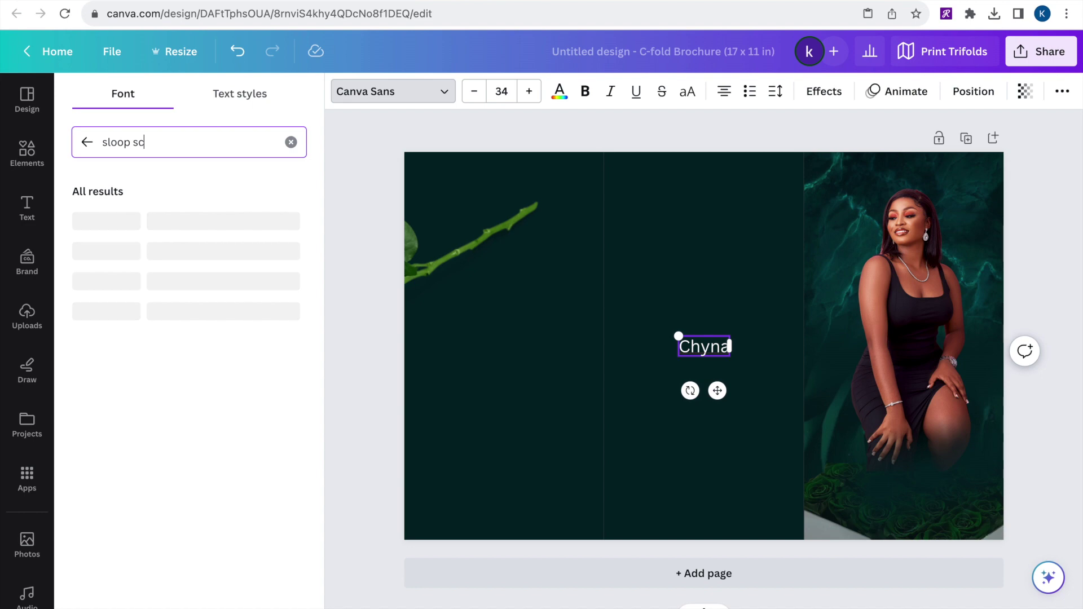
text(ript)
click(135, 326)
drag(725, 362, 931, 485)
Add a gradient graphic rotated to fade top-to-bottom over the photo's lower half, recoloured black
click(27, 151)
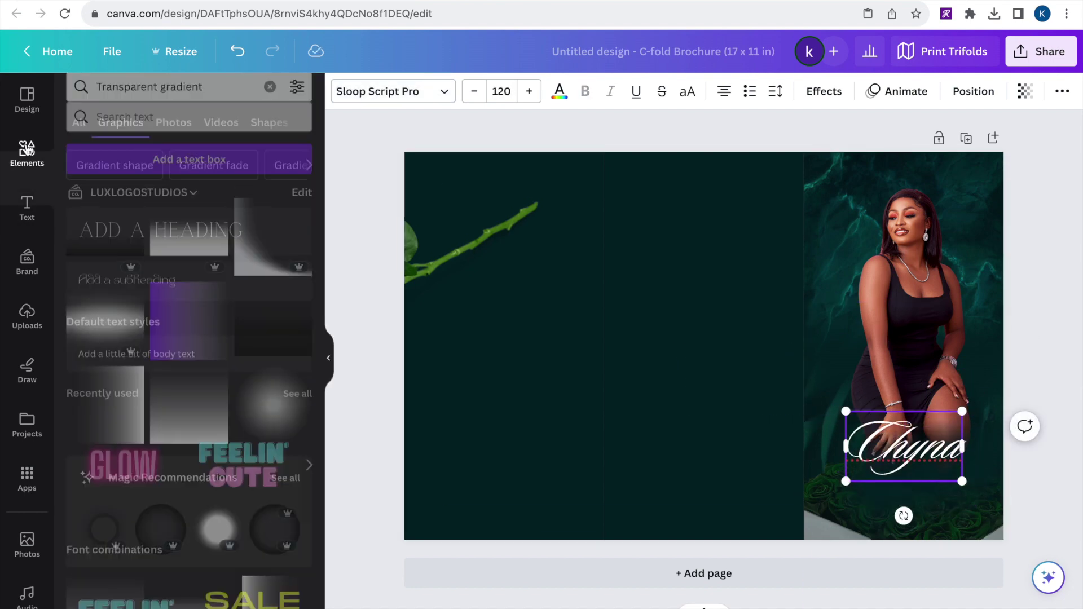
click(185, 316)
drag(704, 455, 927, 432)
drag(959, 380, 1003, 339)
click(518, 91)
click(128, 387)
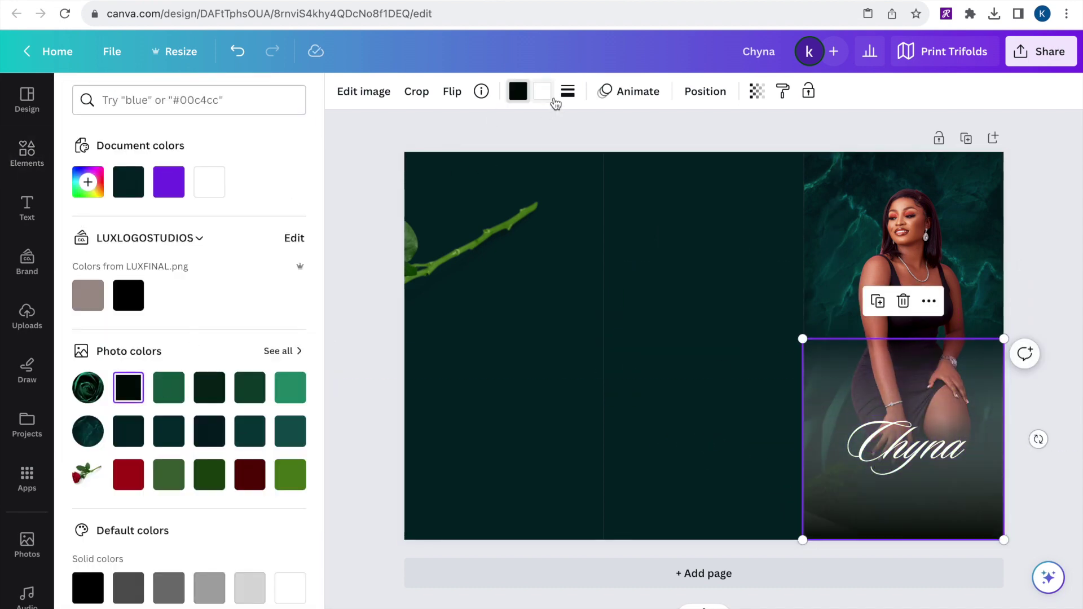
click(139, 378)
Change both of the gradient's colours to dark green
click(1051, 325)
click(947, 498)
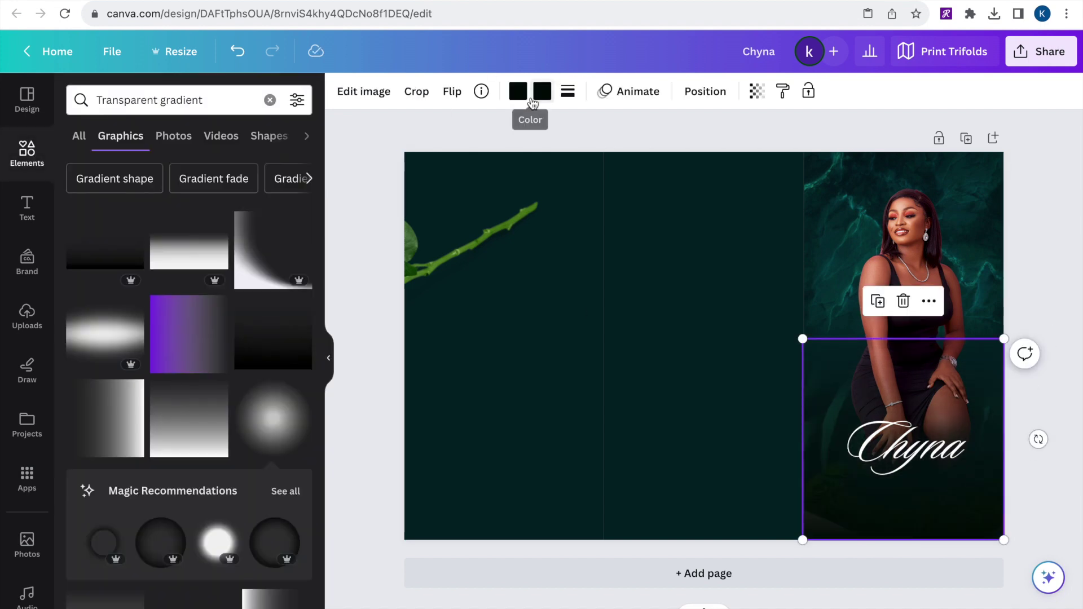
click(518, 93)
click(209, 387)
click(542, 91)
click(210, 387)
Give the name a soft black drop shadow with about 90 transparency and extra blur
click(891, 445)
click(823, 91)
click(189, 186)
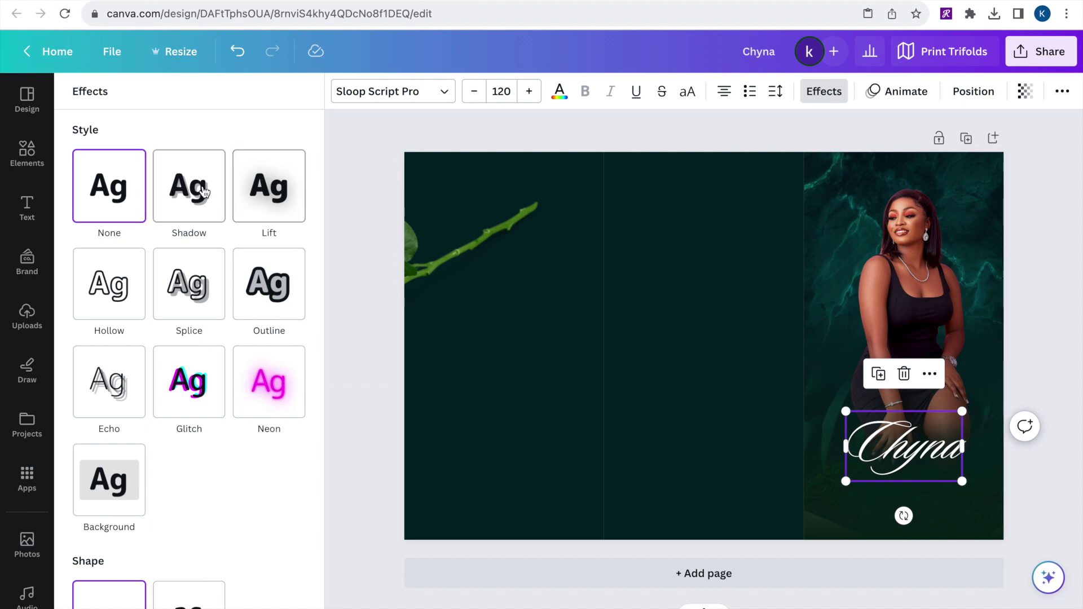
click(291, 439)
click(130, 310)
click(294, 434)
drag(165, 410, 378, 415)
drag(83, 368, 184, 368)
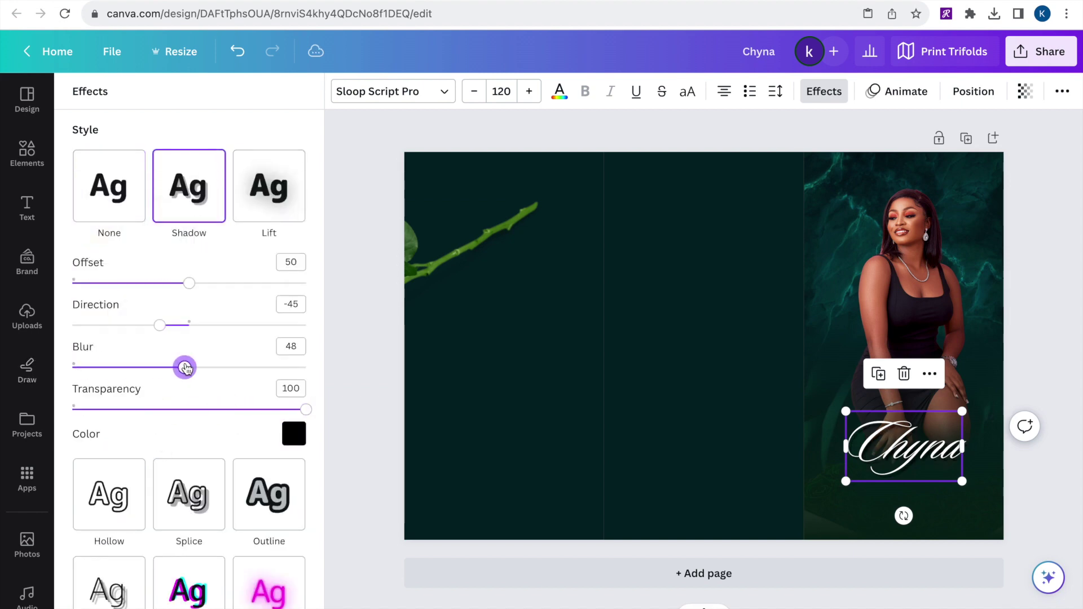
click(901, 462)
drag(901, 461, 906, 458)
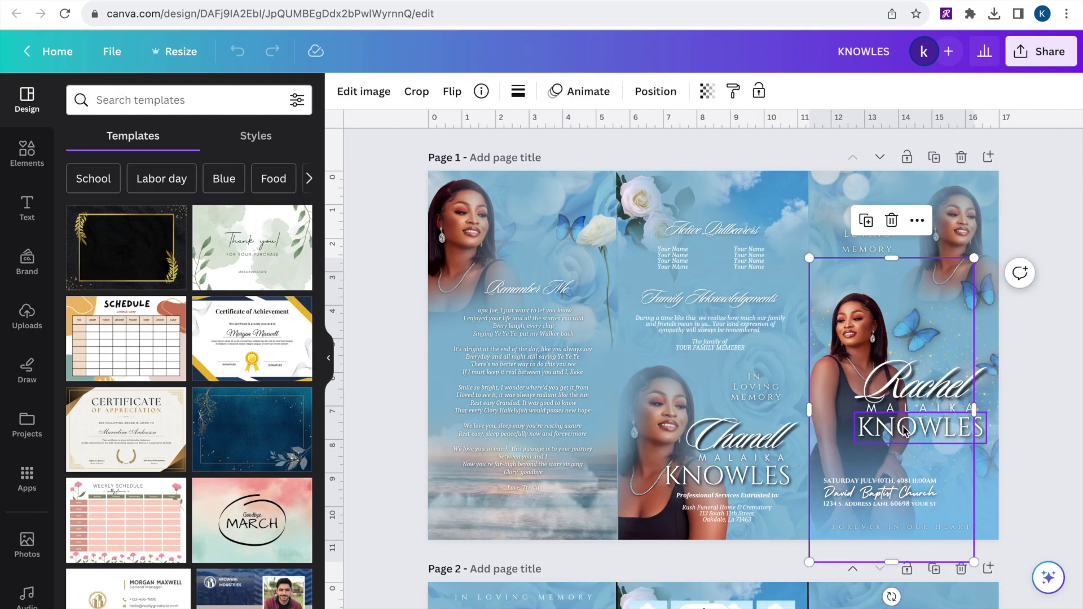
Paste the surname from the blue template onto the green brochure and narrow the woman's photo frame
right_click(896, 392)
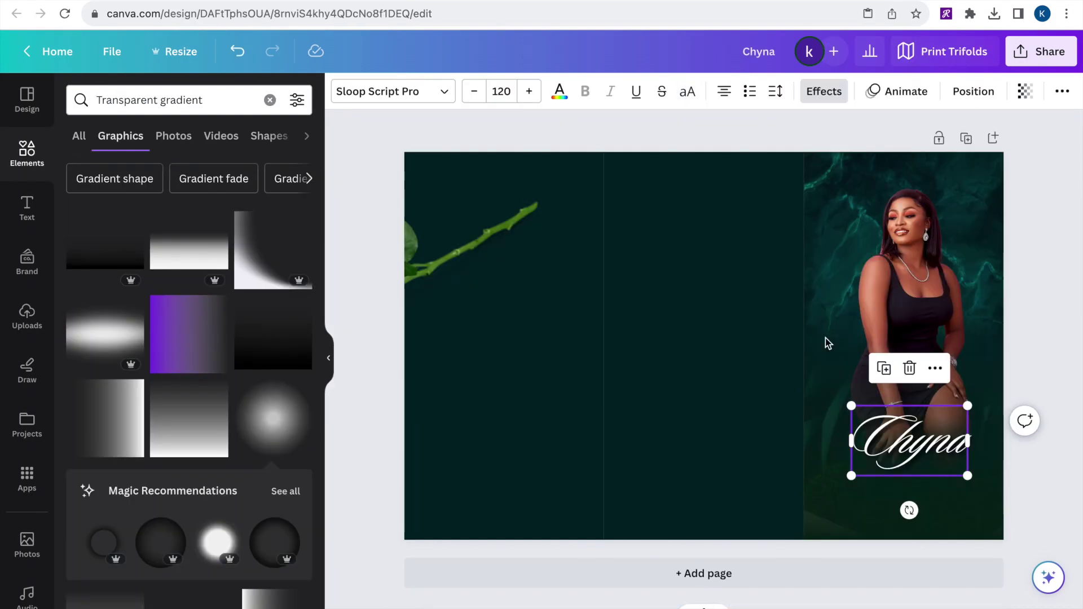
right_click(829, 279)
click(889, 353)
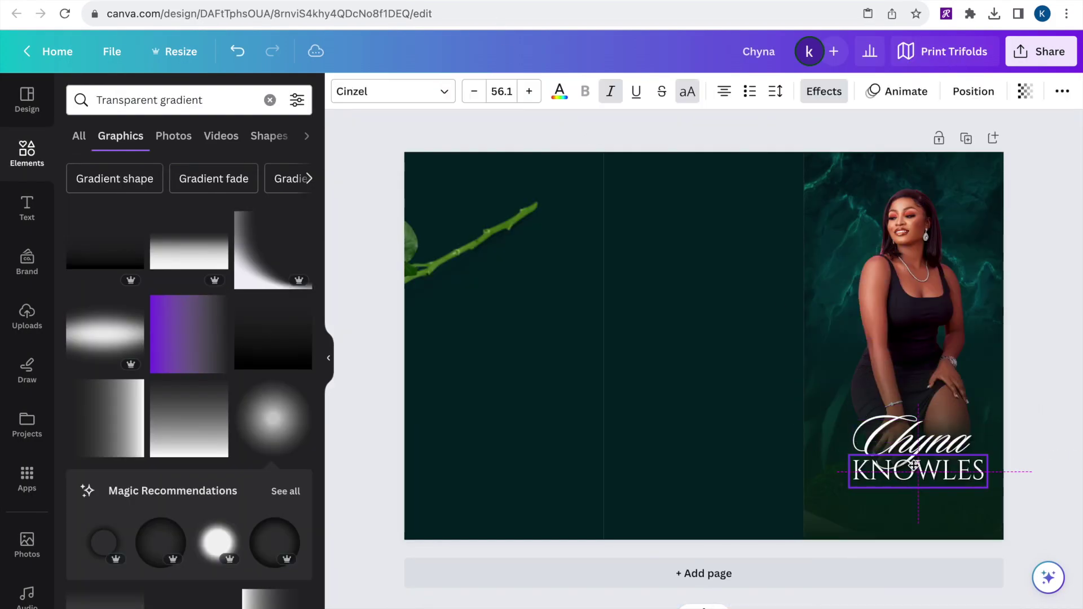
click(1049, 373)
click(902, 437)
click(911, 272)
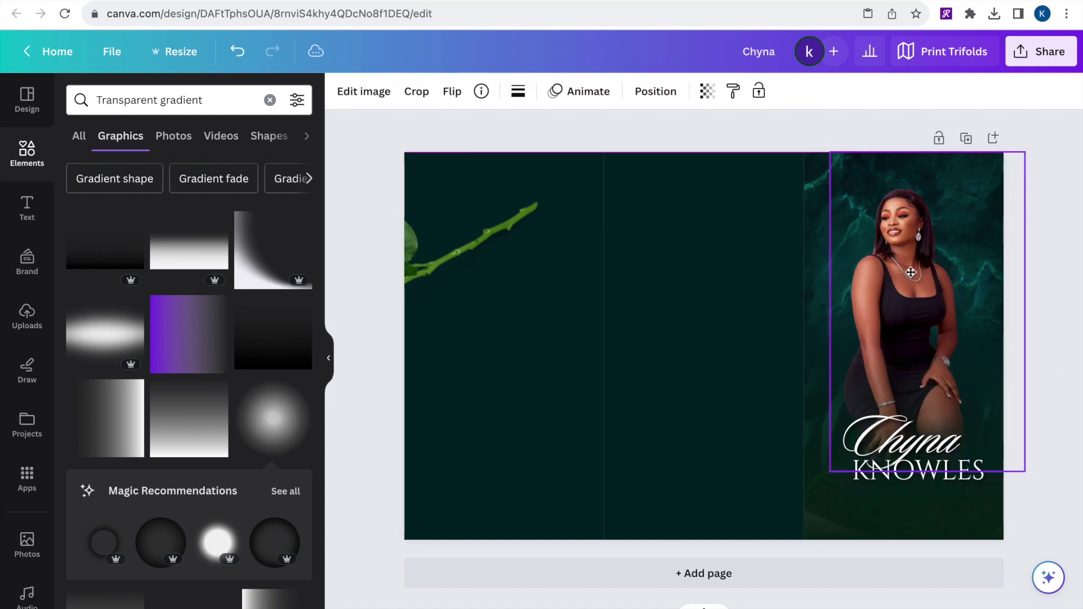
drag(1027, 273, 972, 273)
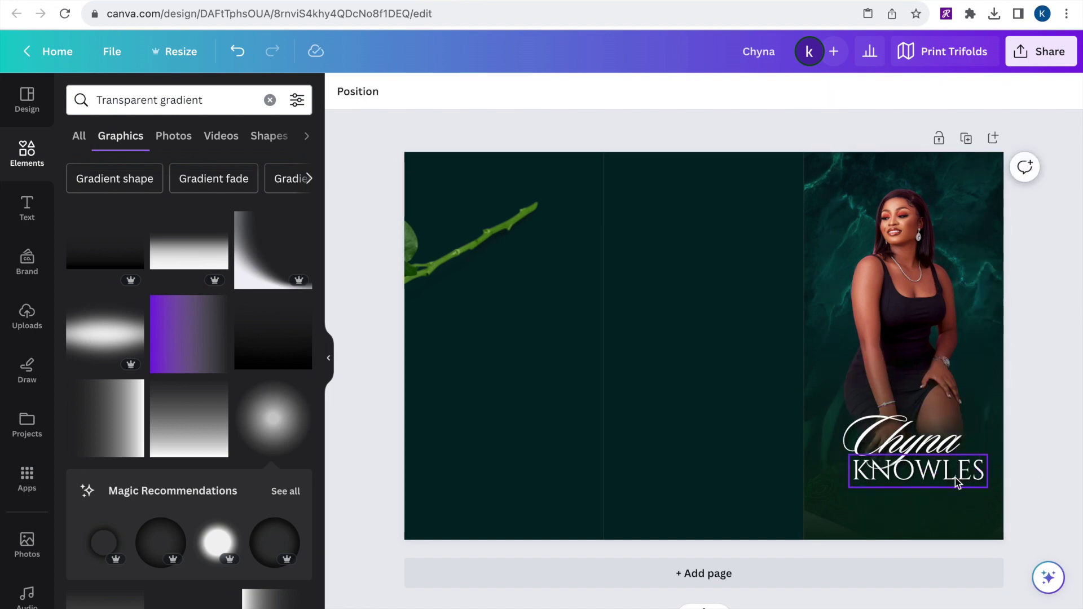
drag(957, 482, 945, 481)
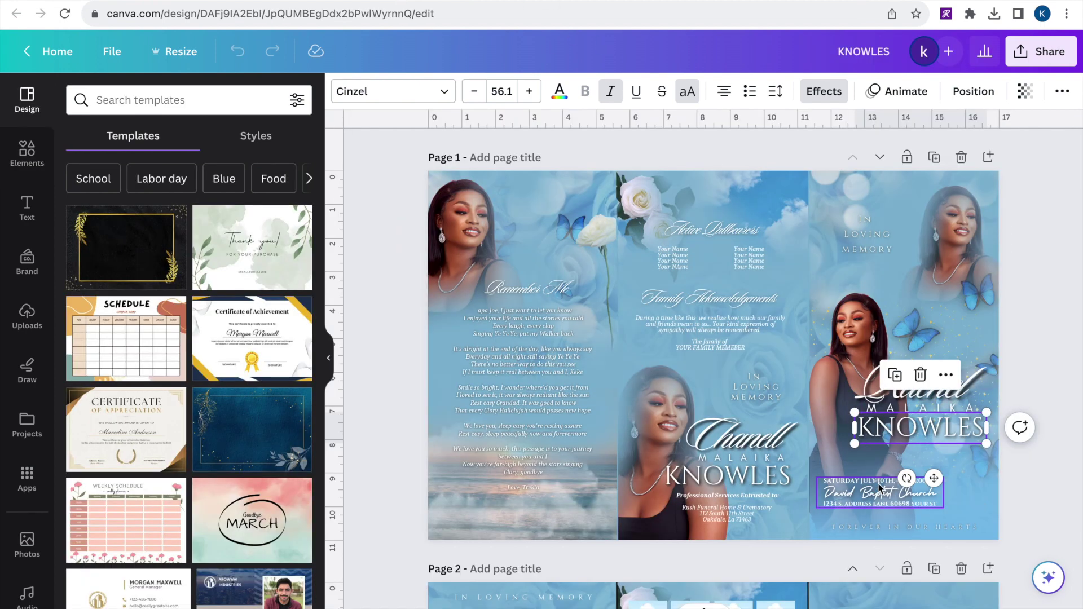
Paste the template's service details group and stack name, surname and details beneath each other
right_click(886, 482)
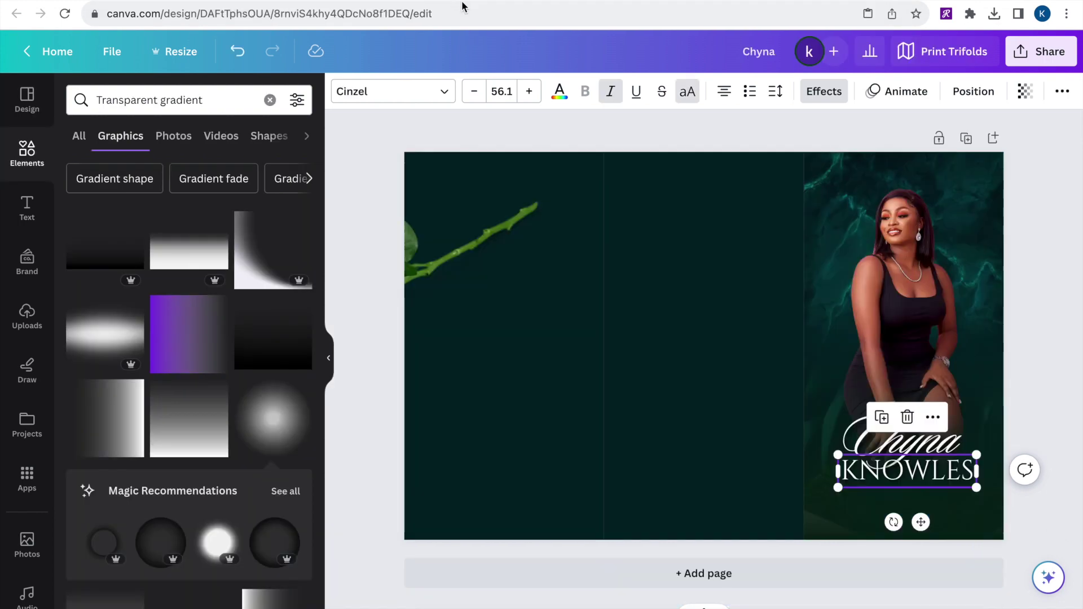
right_click(681, 361)
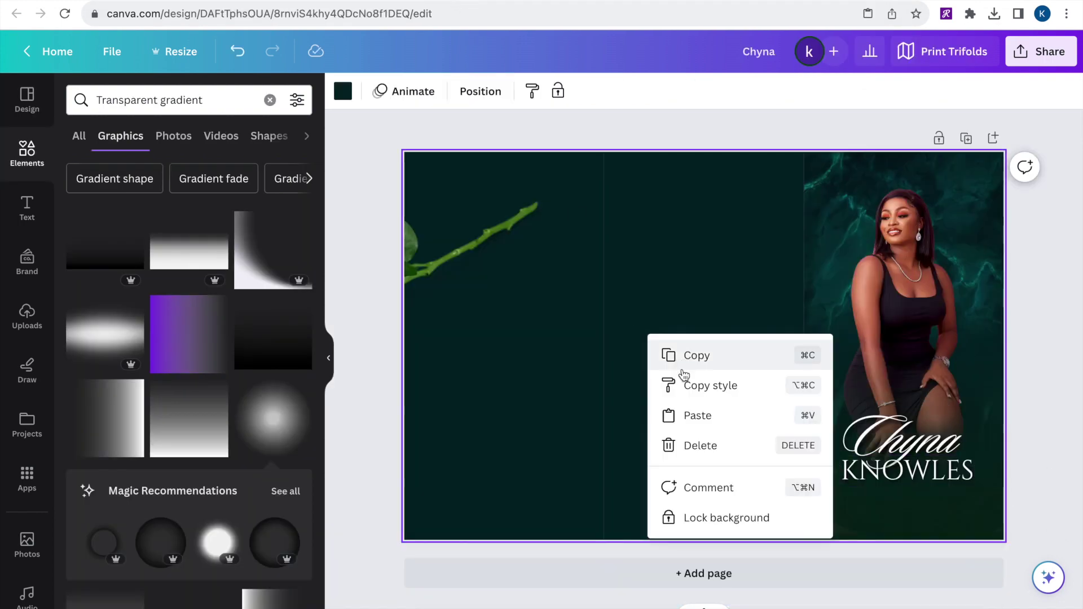
click(681, 361)
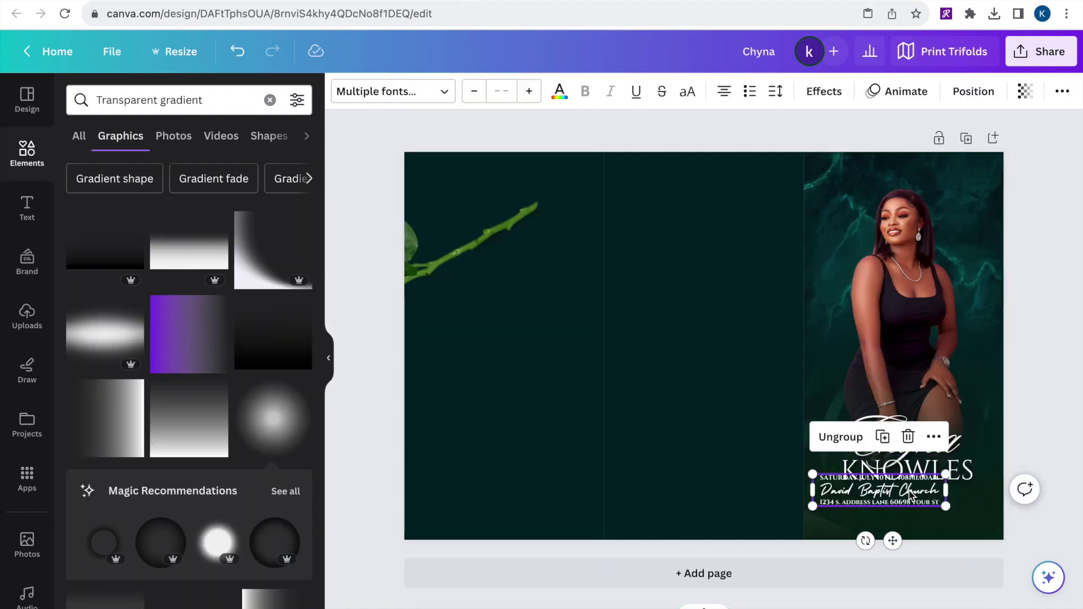
drag(909, 496, 936, 511)
click(1043, 369)
drag(903, 437, 902, 414)
drag(924, 473, 923, 452)
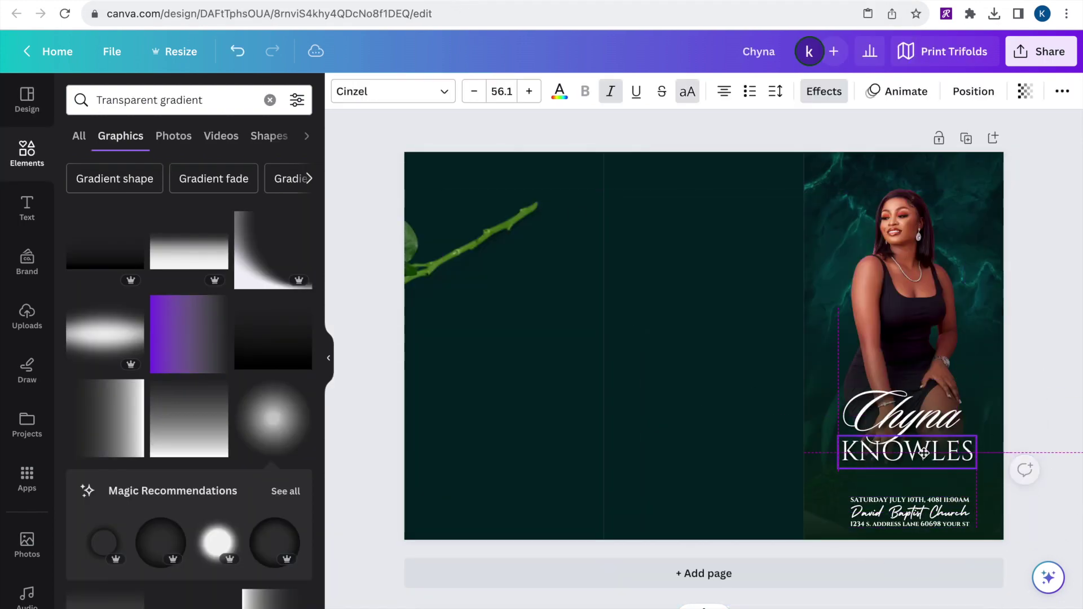
click(1039, 324)
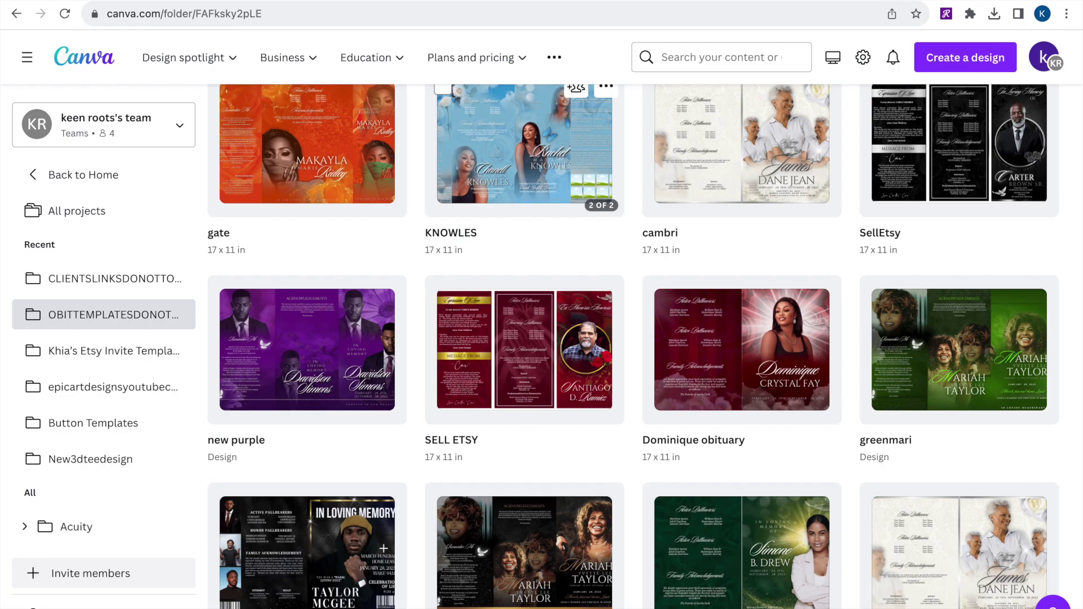
click(317, 355)
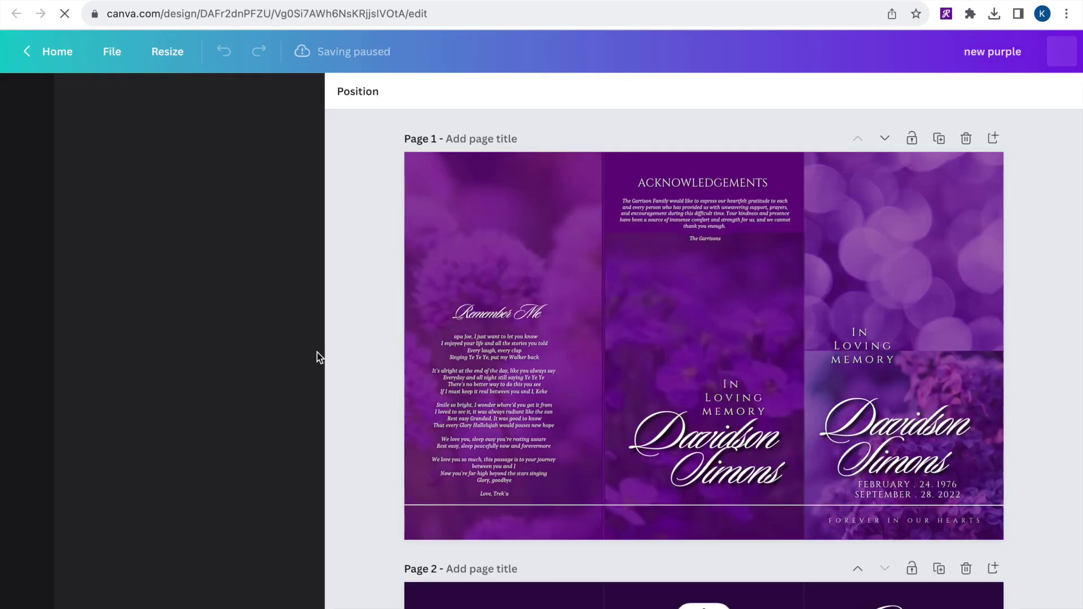
click(909, 489)
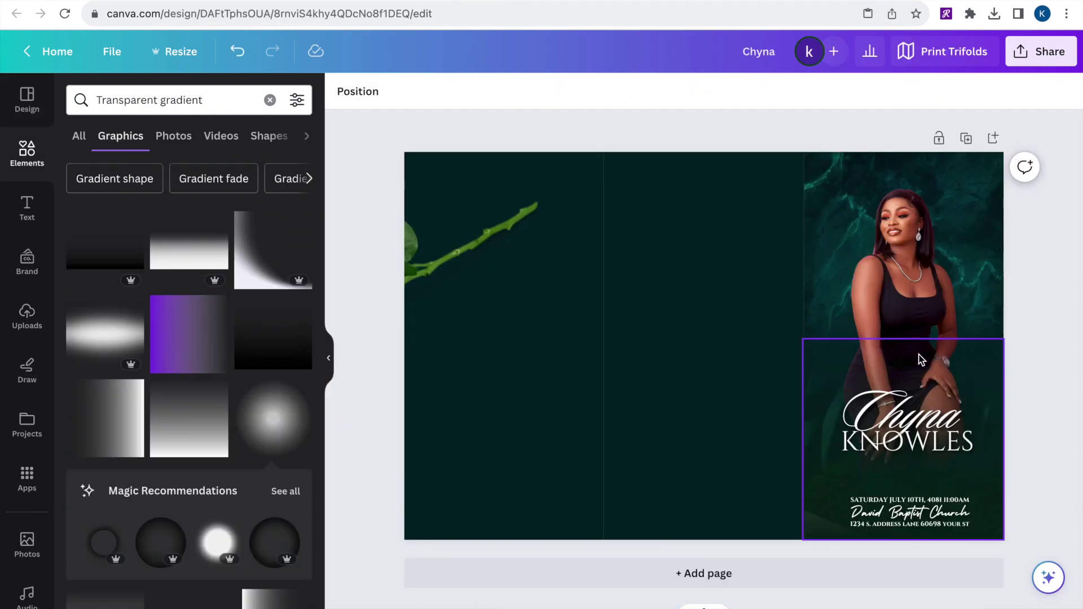
right_click(919, 357)
click(840, 353)
drag(936, 480, 936, 461)
click(752, 289)
Remove the rose graphic from the green cover
click(454, 244)
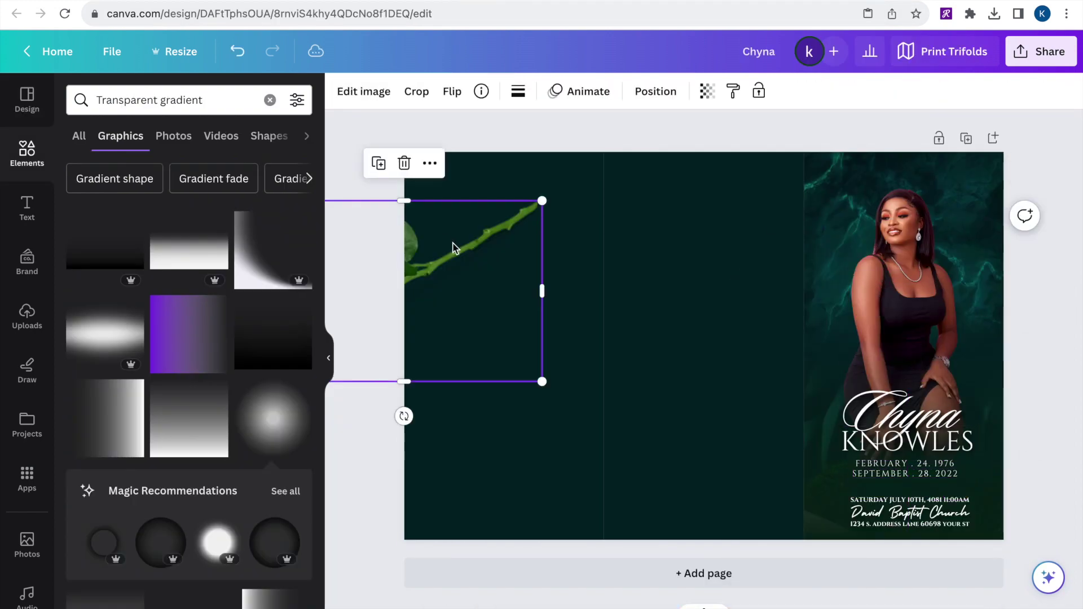
drag(455, 245, 662, 252)
drag(750, 213, 602, 308)
drag(558, 337, 1024, 371)
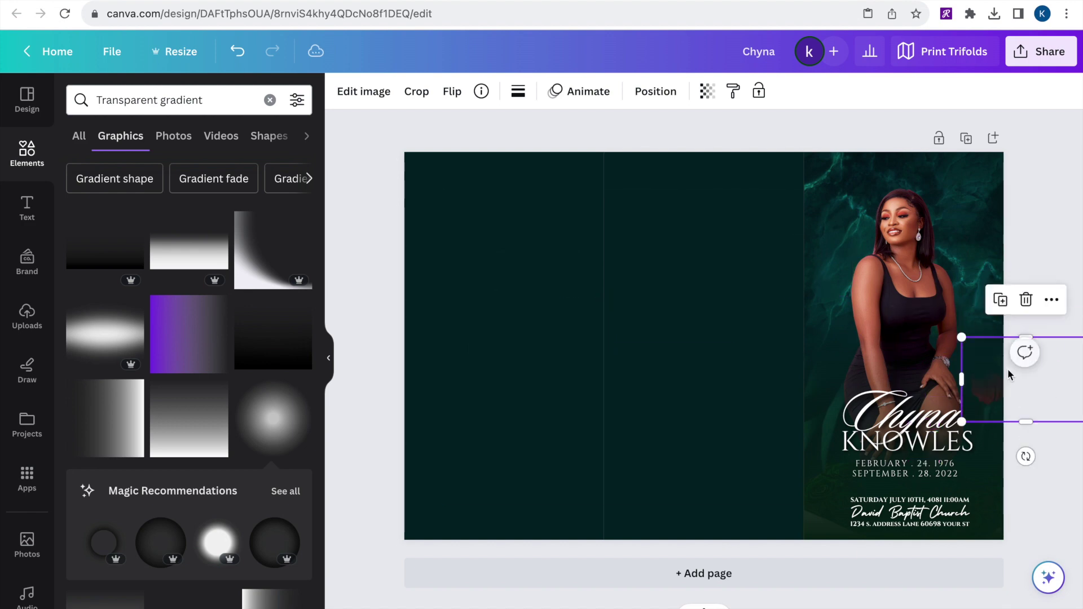
right_click(1007, 372)
mouse_move(863, 390)
click(627, 419)
drag(1046, 380, 734, 422)
key(Delete)
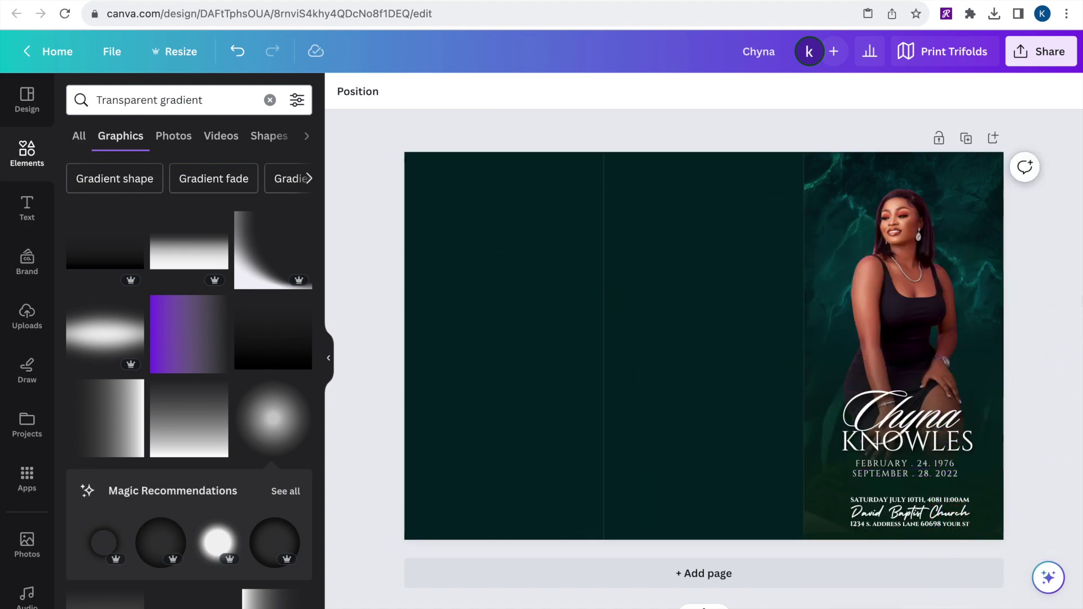
Place an uploaded 'bokeh' image on the cover and crop its left and right edges
click(161, 106)
click(28, 321)
text(b)
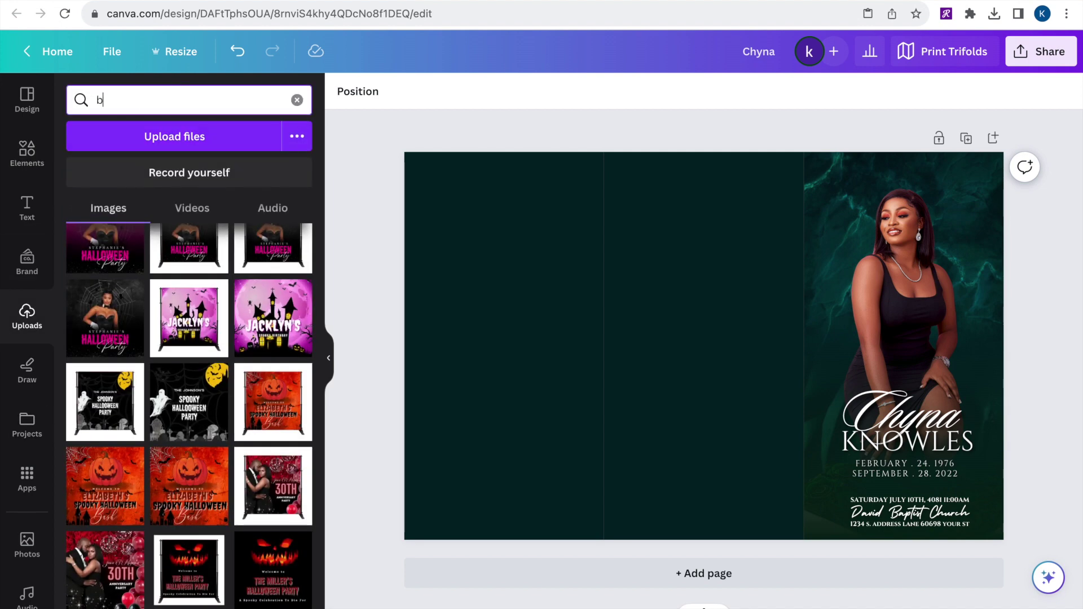
text(okeh)
key(Return)
drag(186, 243, 921, 307)
drag(752, 280, 804, 279)
drag(1062, 282, 1003, 285)
Fade the bokeh to transparency 30, lower it in the layers and trim it to the upper cover
click(708, 91)
drag(701, 152, 607, 152)
right_click(901, 217)
mouse_move(757, 382)
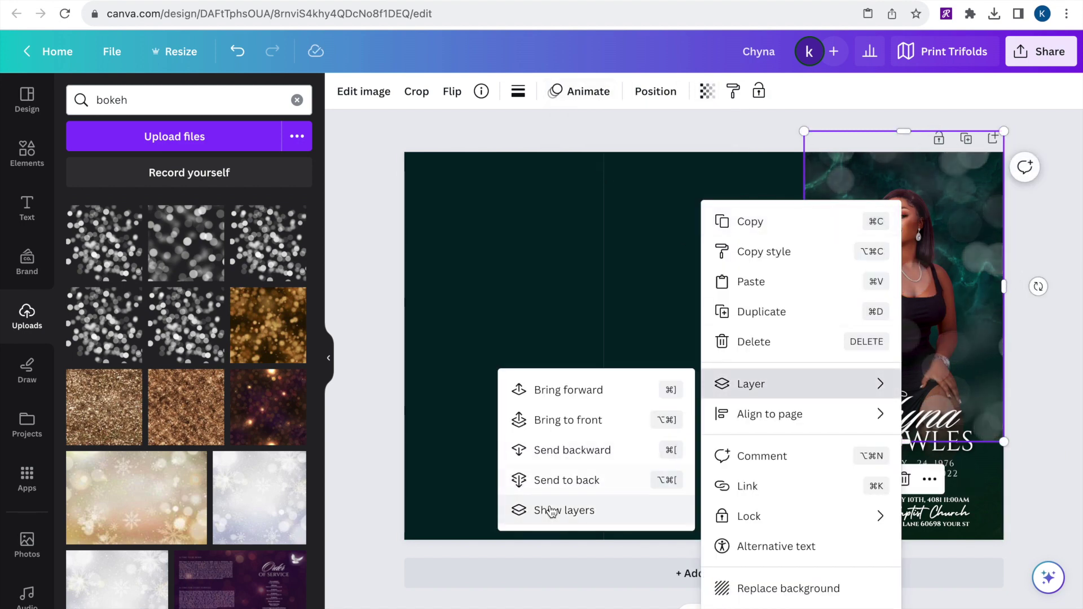
click(551, 507)
drag(192, 387, 195, 357)
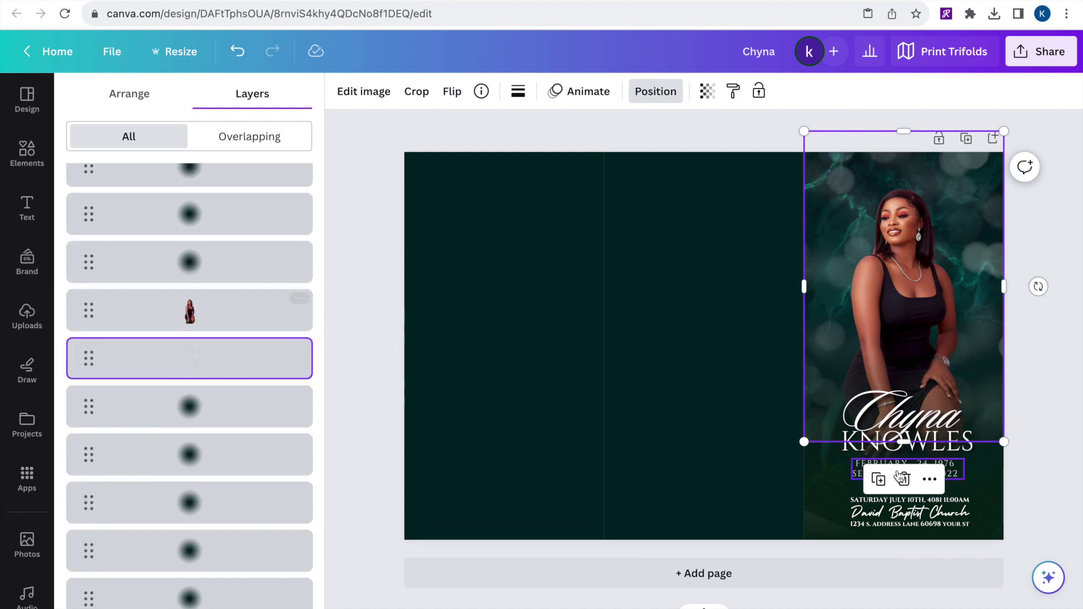
click(1057, 363)
click(894, 314)
drag(902, 440, 913, 338)
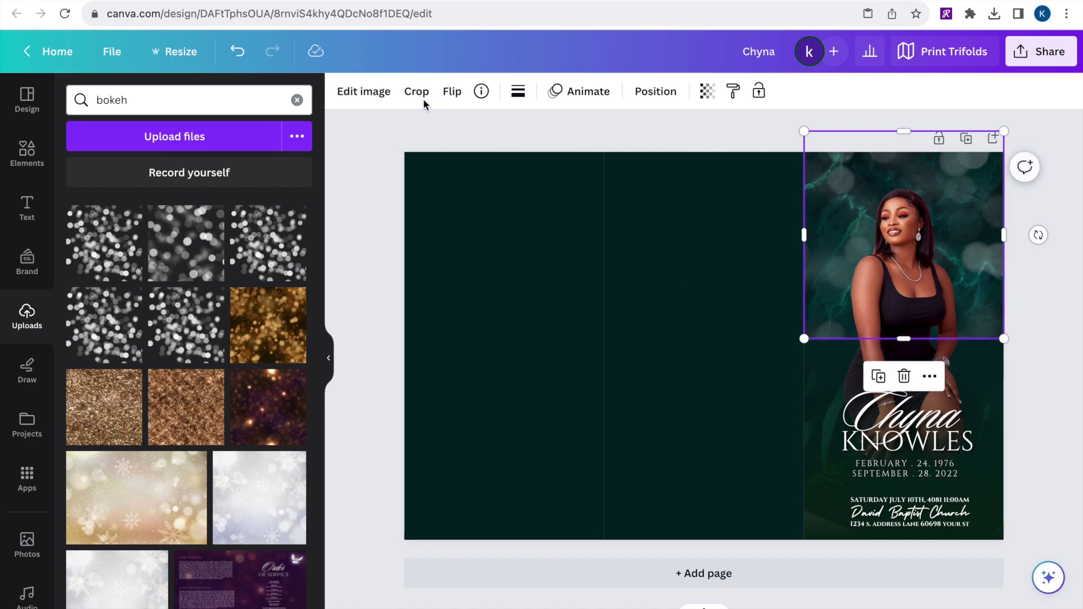
Send the bokeh layer behind the woman's portrait
right_click(807, 135)
mouse_move(858, 317)
click(684, 445)
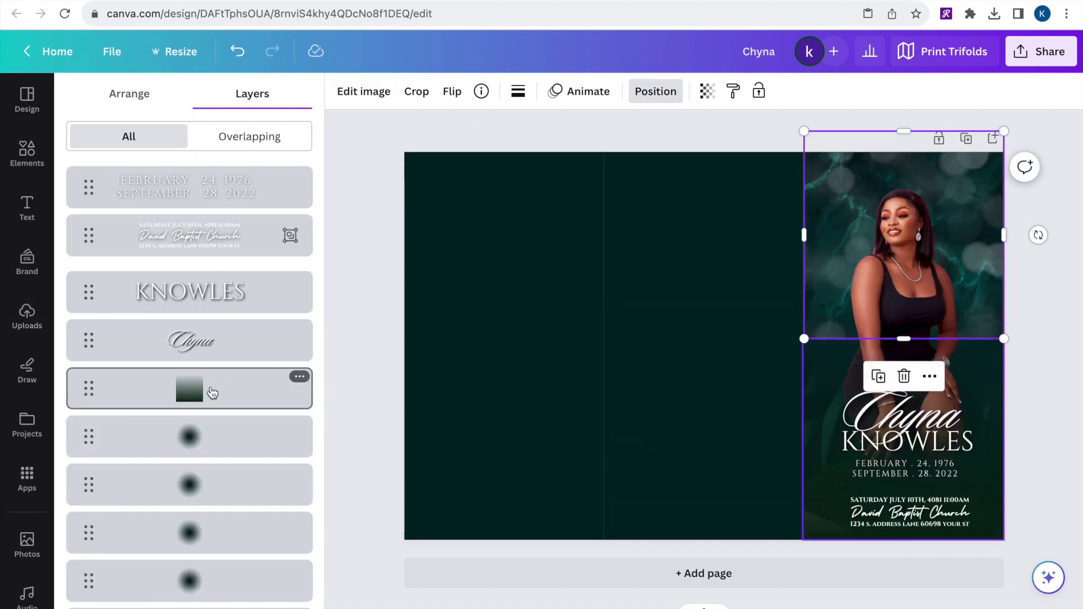
scroll(208, 406, down, 10)
drag(200, 363, 205, 451)
click(1062, 375)
mouse_move(1080, 426)
mouse_down()
mouse_move(970, 338)
mouse_move(968, 370)
mouse_move(1071, 307)
mouse_up()
click(900, 171)
Paste the white dove from the purple design beside the woman's head on the green cover
click(429, 256)
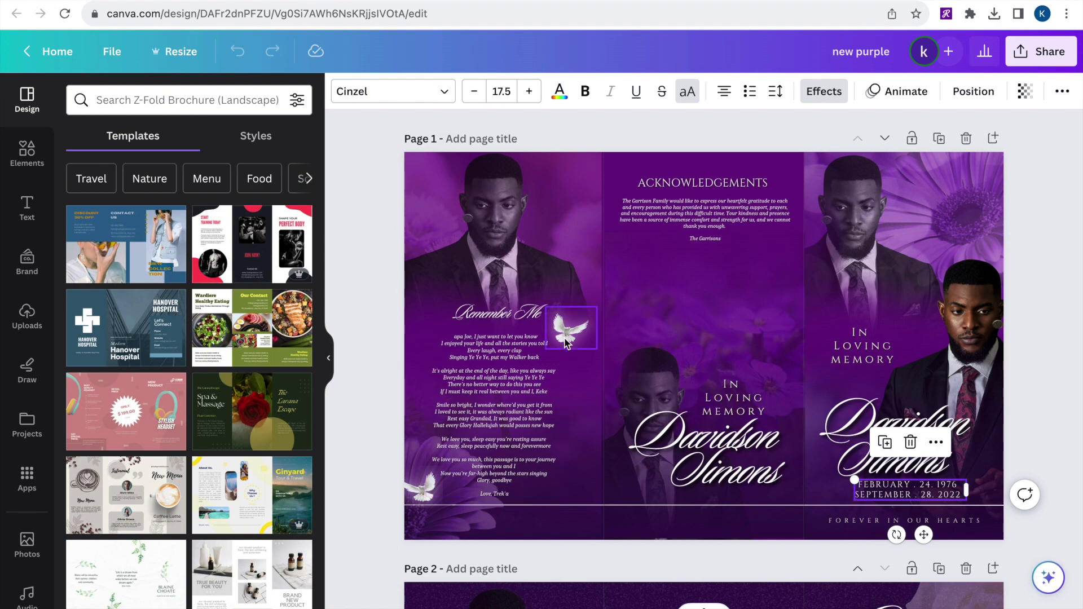
right_click(564, 342)
key(Escape)
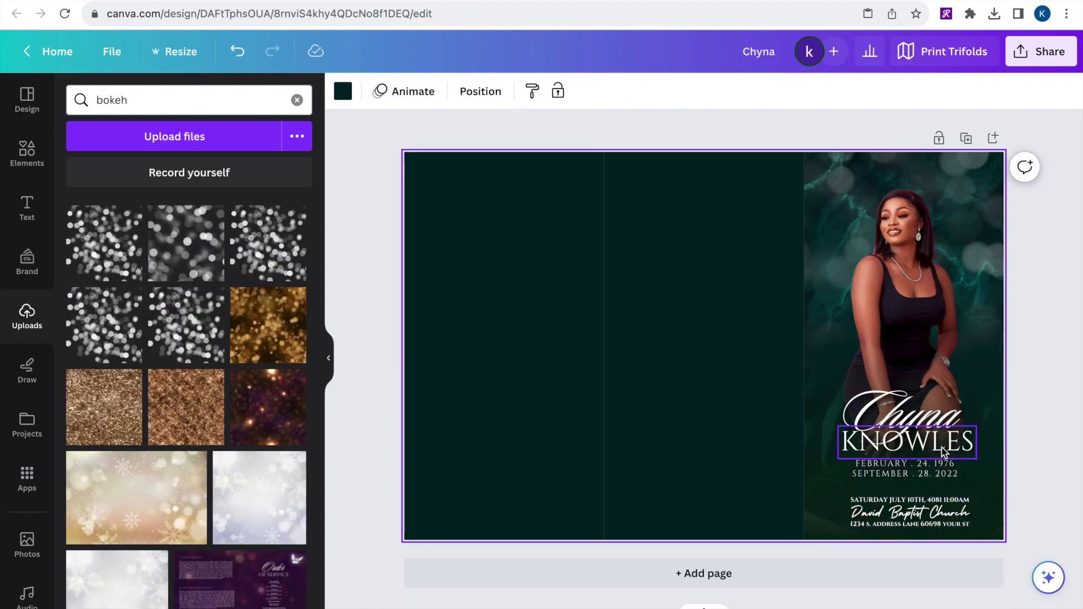
right_click(942, 448)
click(823, 383)
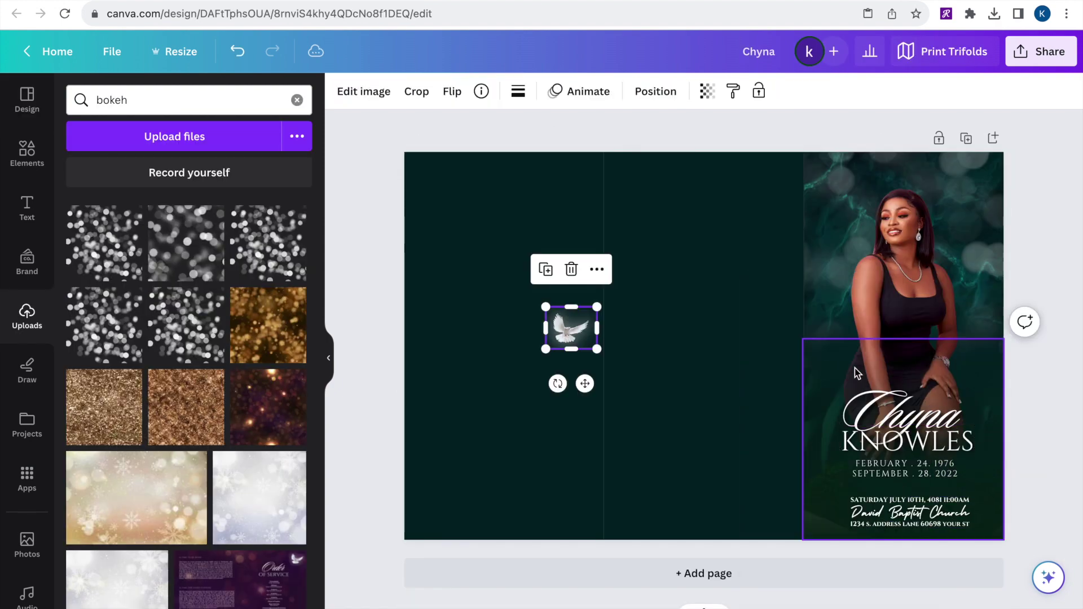
drag(980, 372, 849, 223)
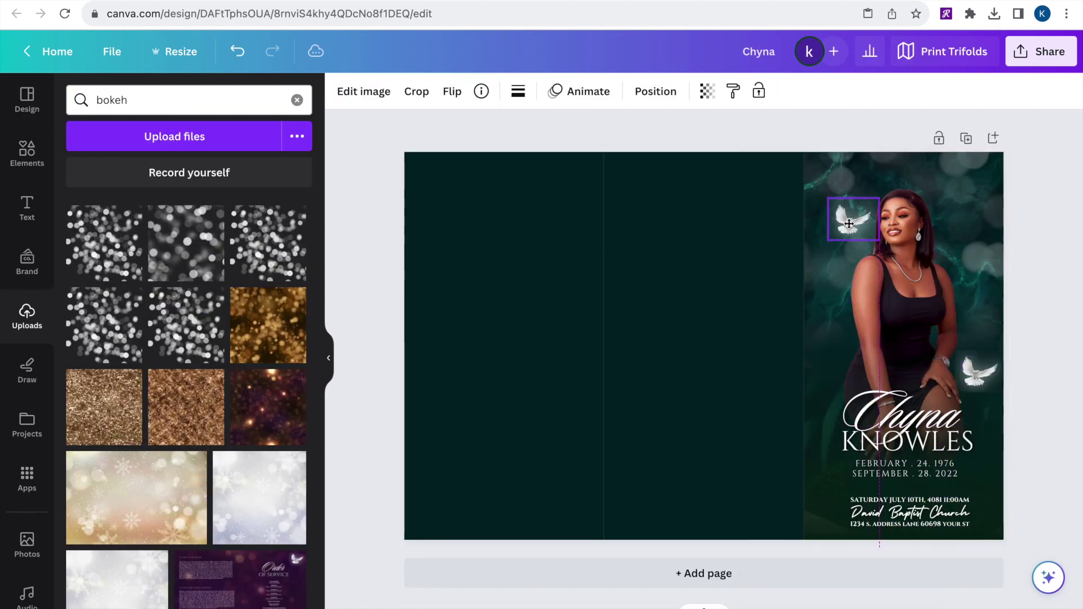
click(451, 92)
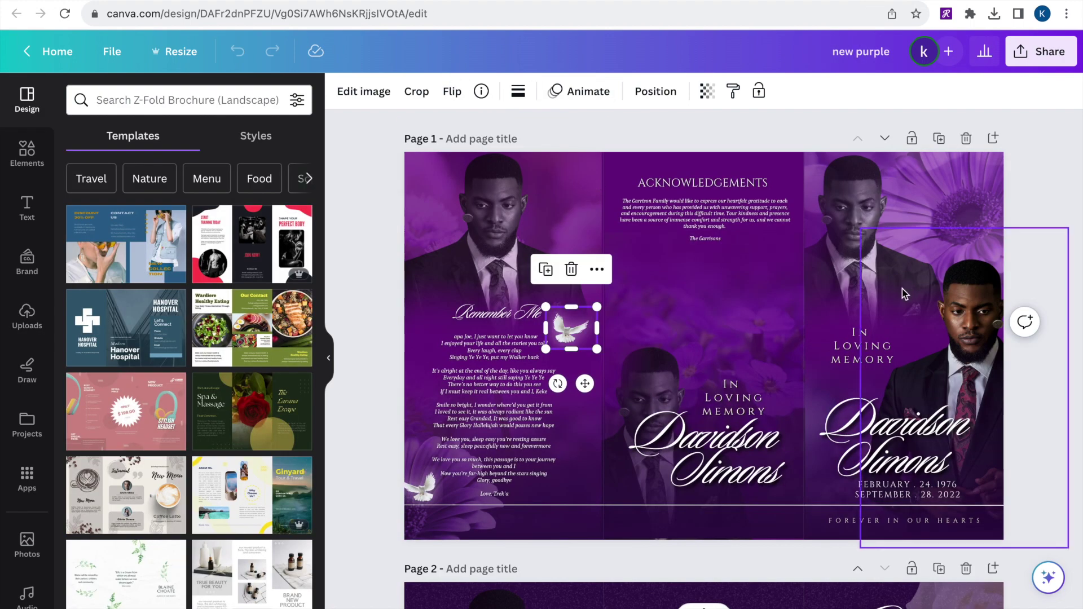
right_click(857, 347)
Paste 'IN LOVING MEMORY', join it onto one line, and move it to the cover's top
click(909, 294)
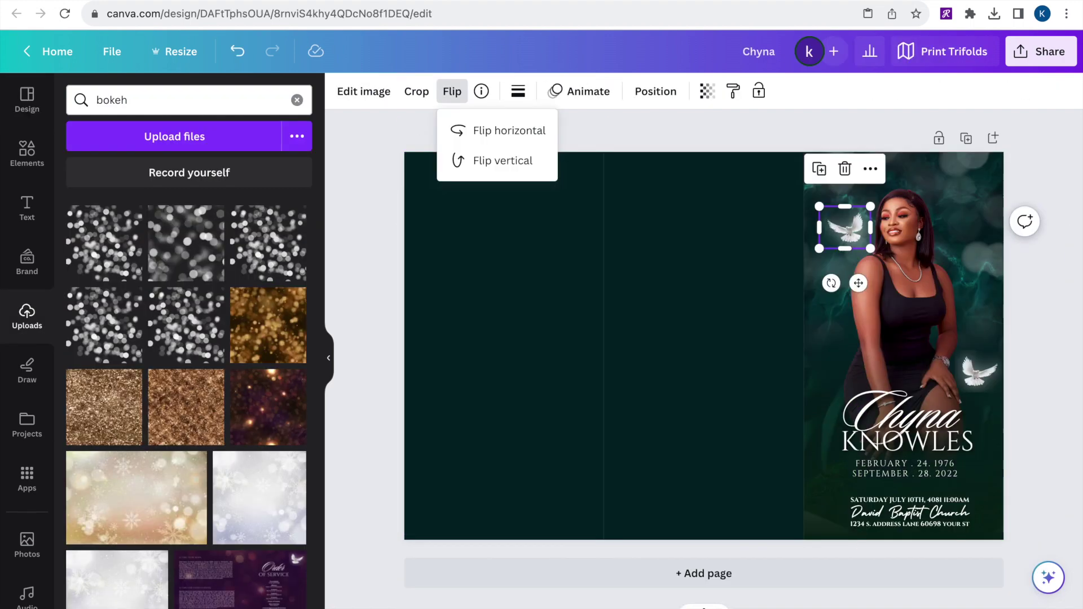
right_click(818, 339)
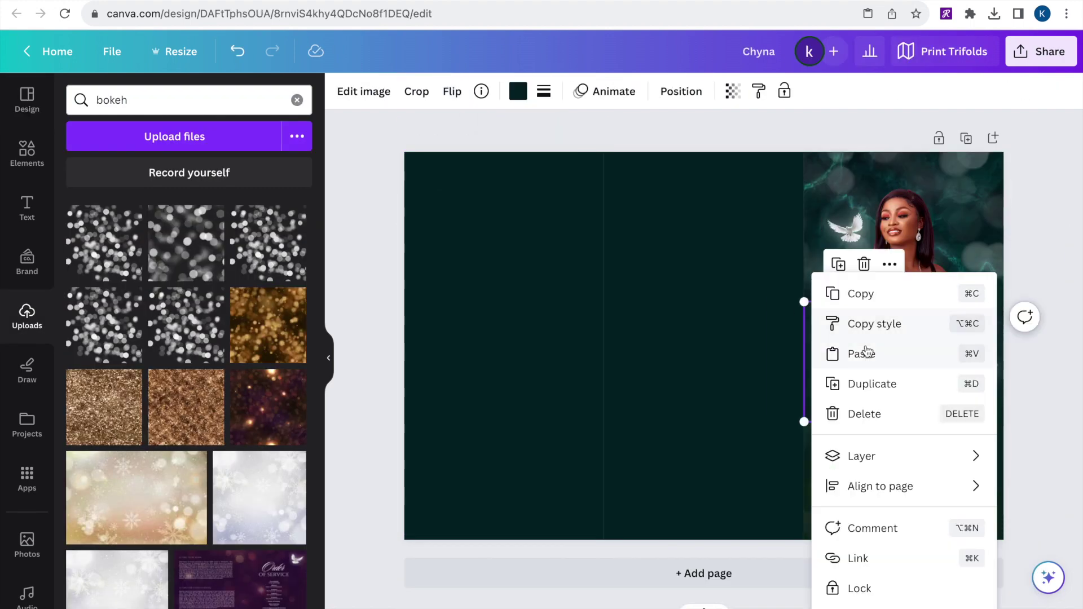
click(858, 350)
drag(871, 345, 1079, 340)
drag(953, 348, 633, 406)
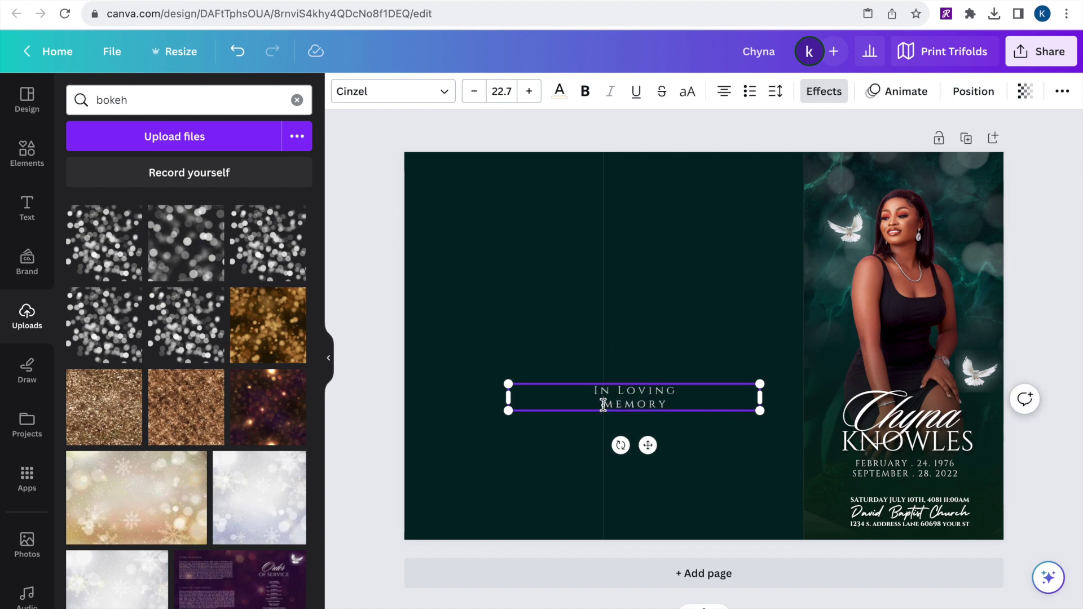
click(603, 404)
key(BackSpace)
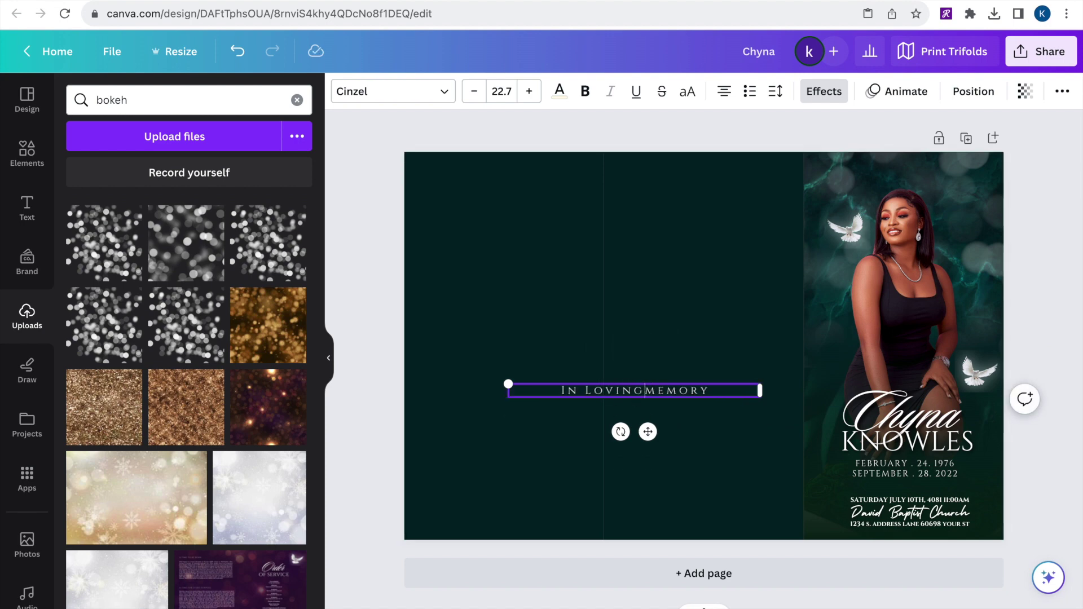
drag(666, 397, 920, 211)
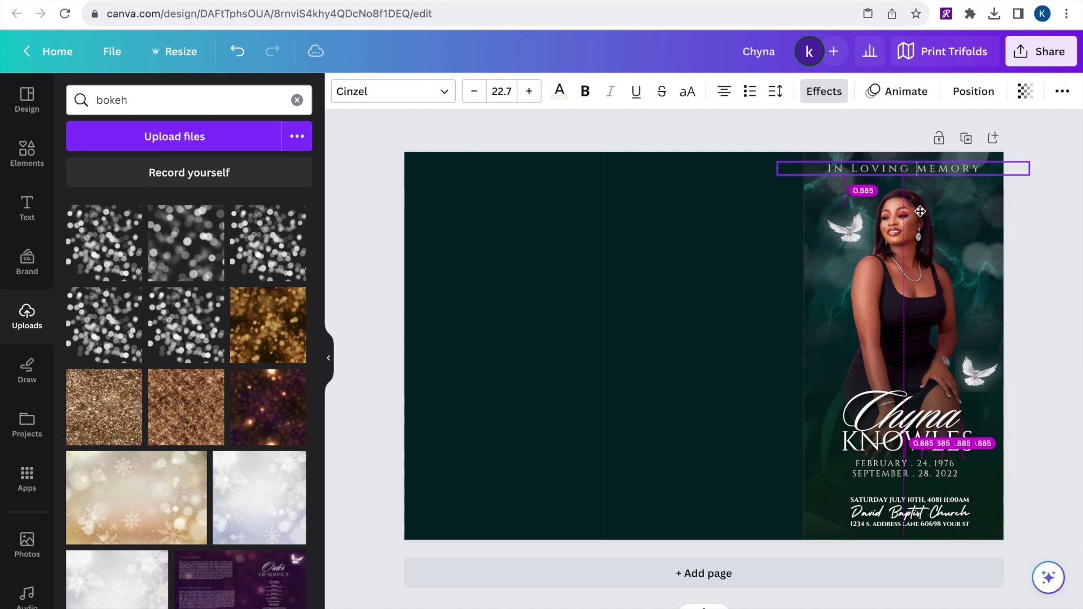
click(1044, 273)
Search the graphics for 'gold glitter' and browse the results
click(19, 165)
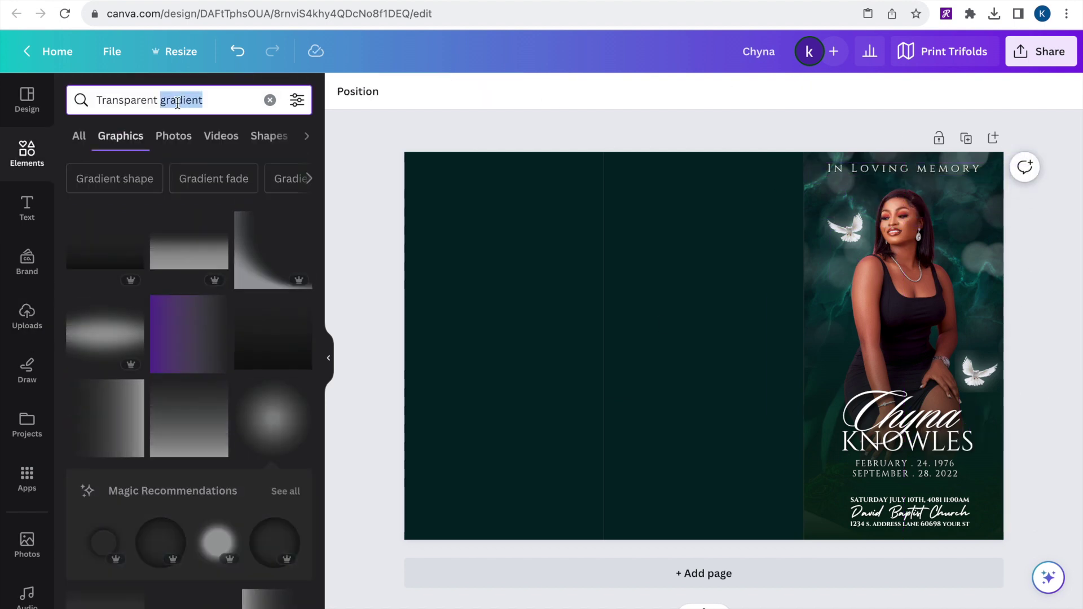
text(gold)
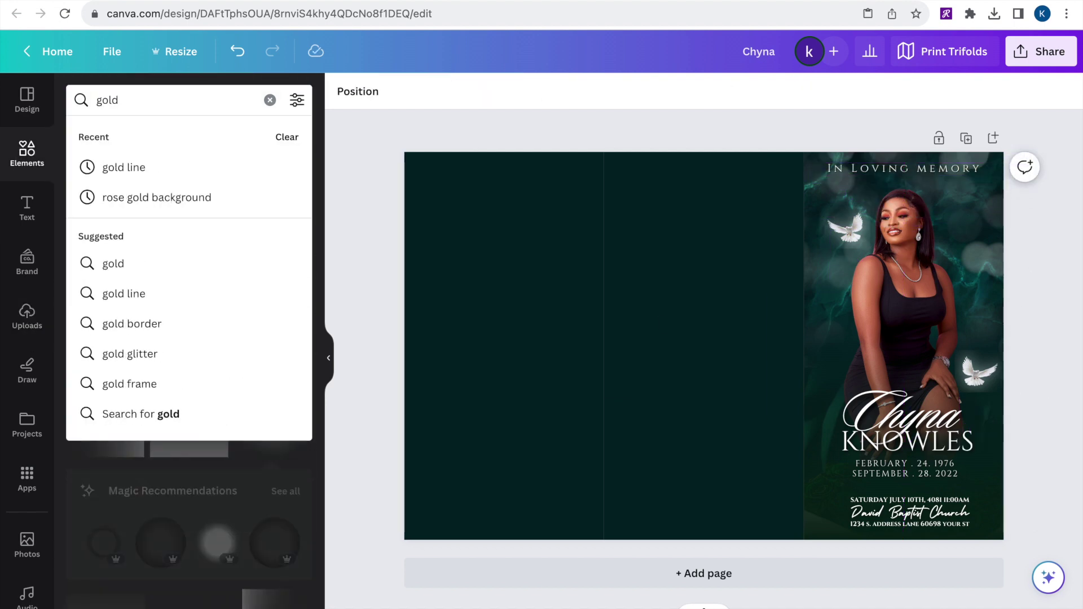
text( glitter)
key(Return)
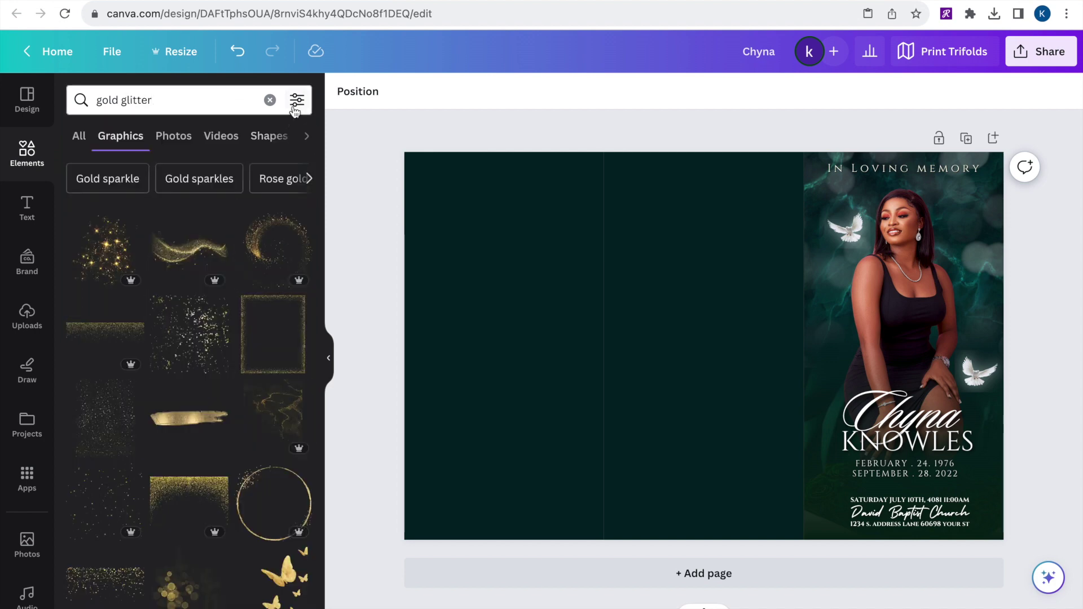
click(296, 100)
scroll(140, 463, down, 2)
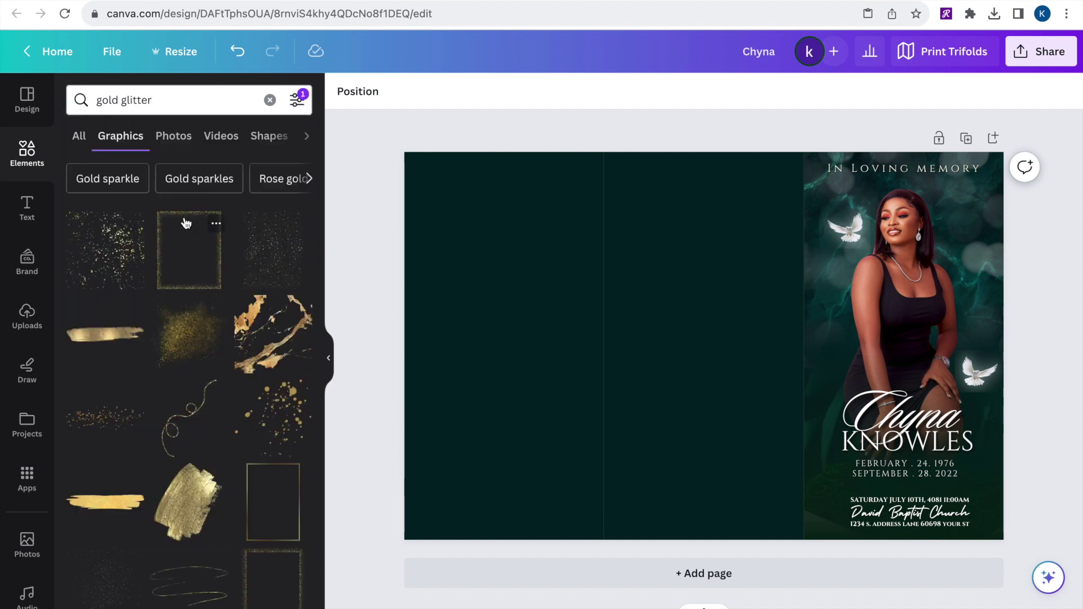
scroll(213, 442, down, 10)
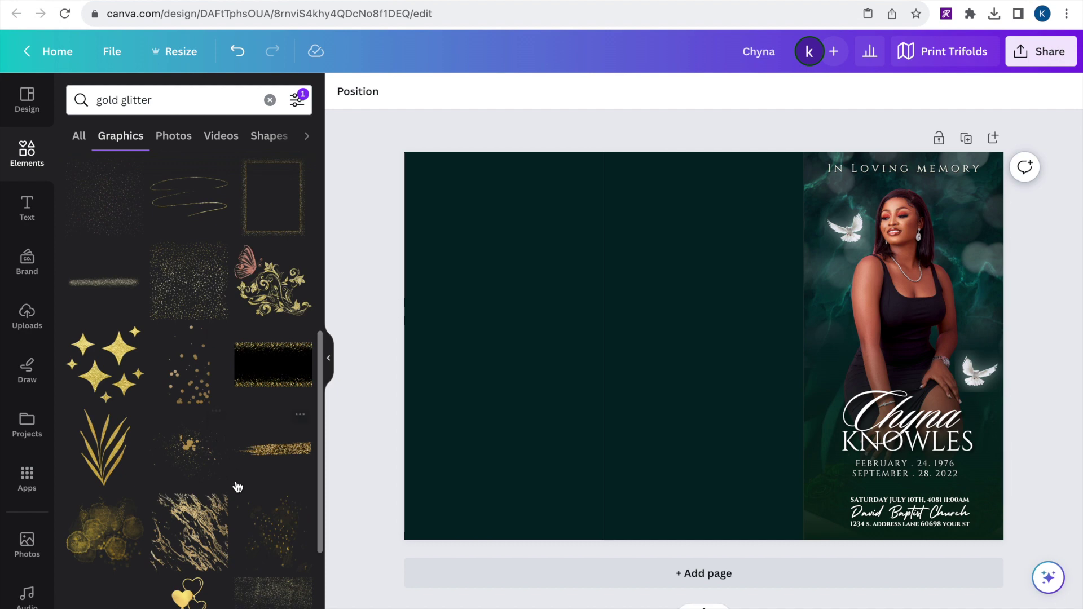
scroll(270, 455, down, 3)
scroll(269, 454, down, 3)
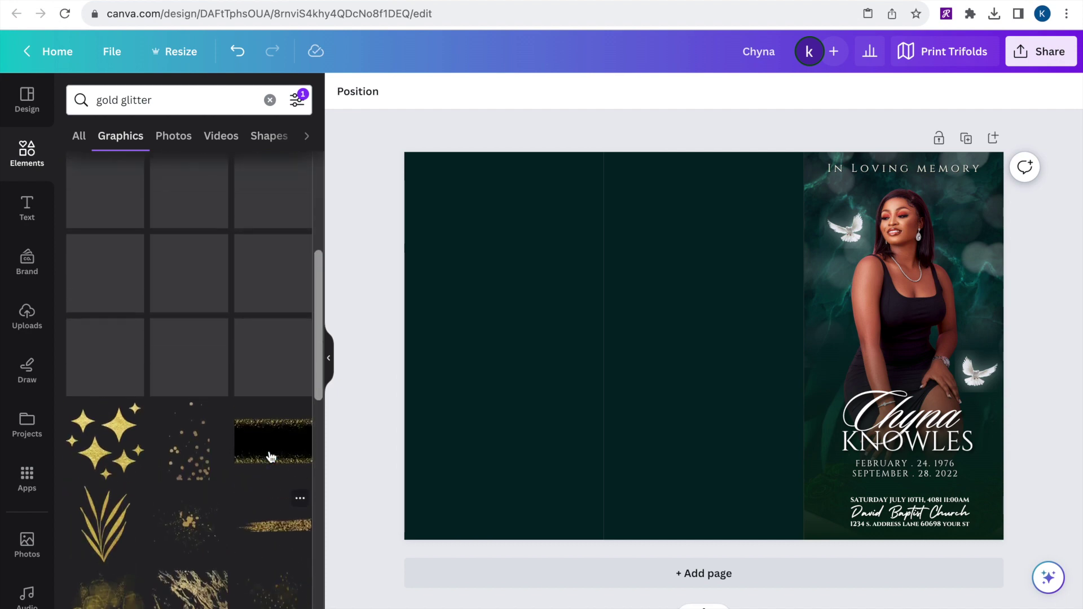
scroll(268, 451, up, 2)
Add the gold-dust glitter graphic and size it on the cover's upper right
click(110, 395)
drag(573, 349, 728, 508)
key(Delete)
scroll(219, 244, up, 4)
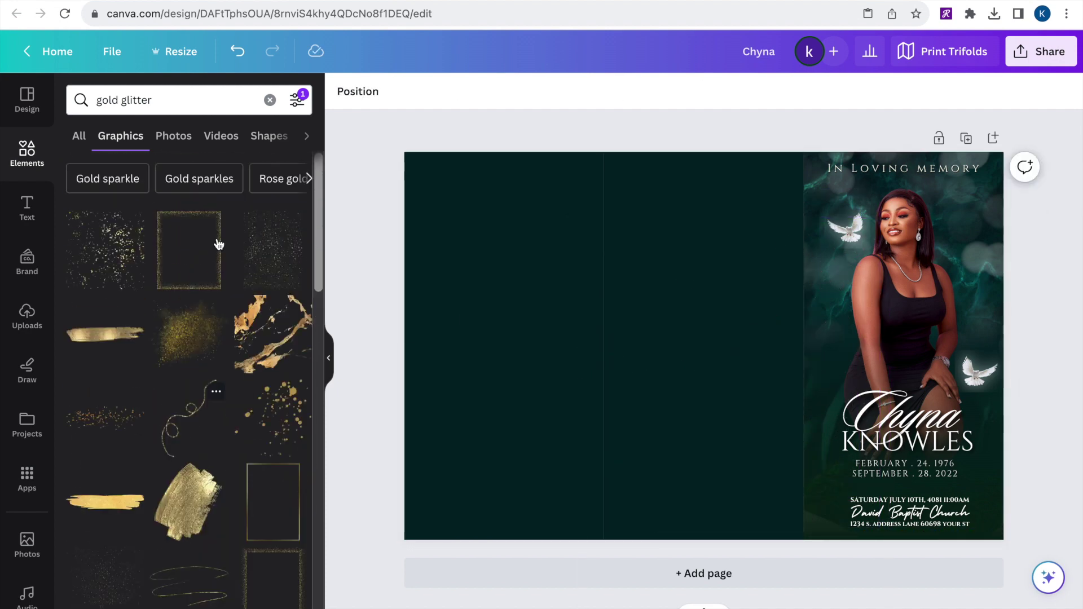
click(205, 358)
drag(654, 446, 944, 294)
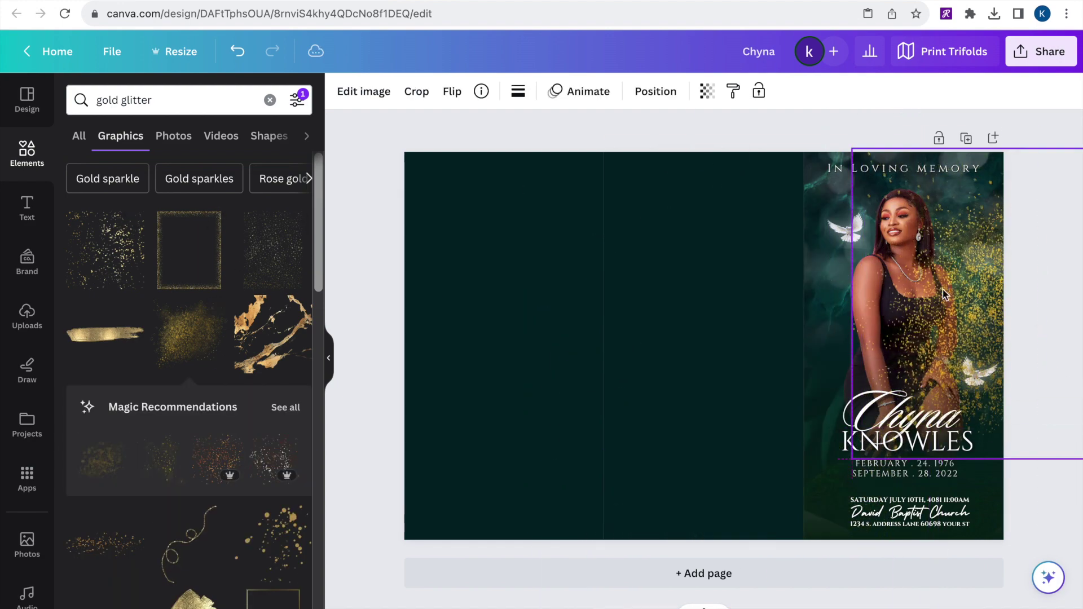
drag(853, 457, 931, 365)
Move the glitter layer behind the woman's portrait
right_click(987, 203)
mouse_move(854, 385)
click(650, 510)
drag(189, 387, 210, 384)
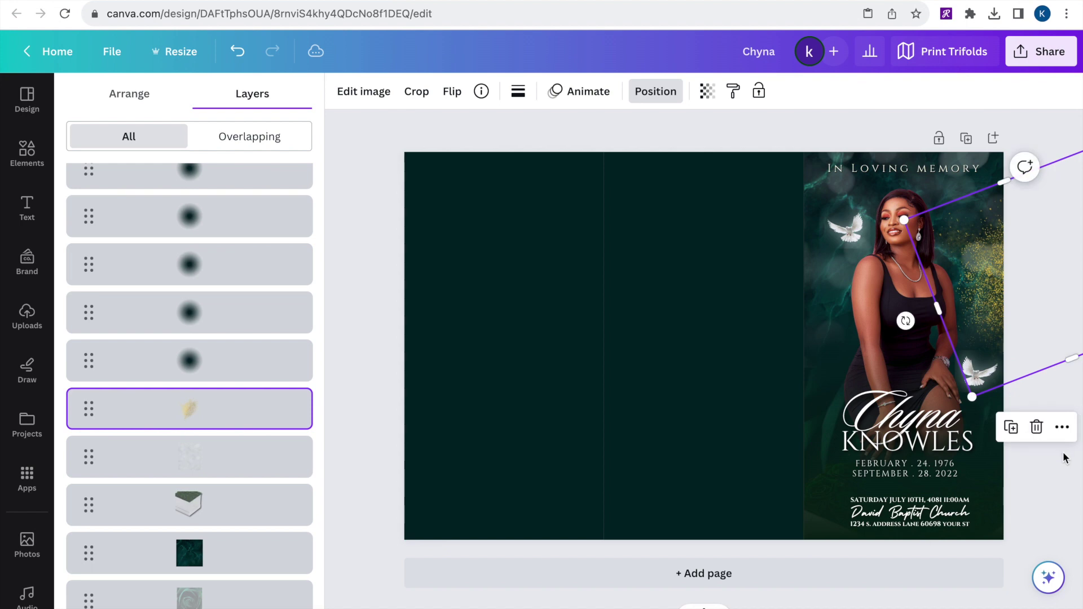
click(655, 90)
scroll(181, 397, down, 5)
scroll(180, 403, up, 4)
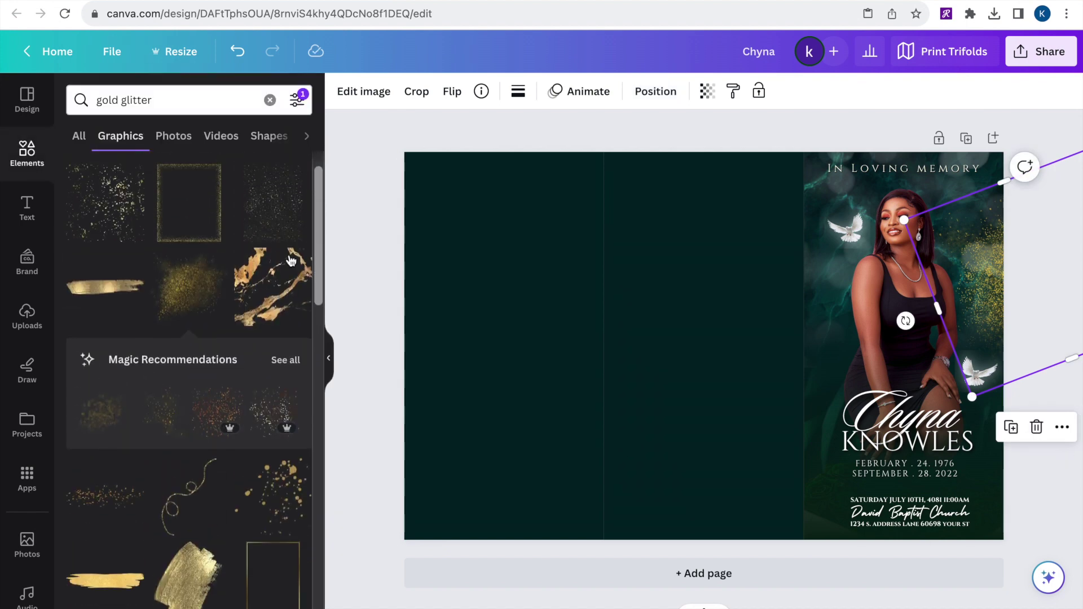
Add the gold marble graphic, narrow it and lower its transparency
click(273, 288)
drag(679, 332, 739, 295)
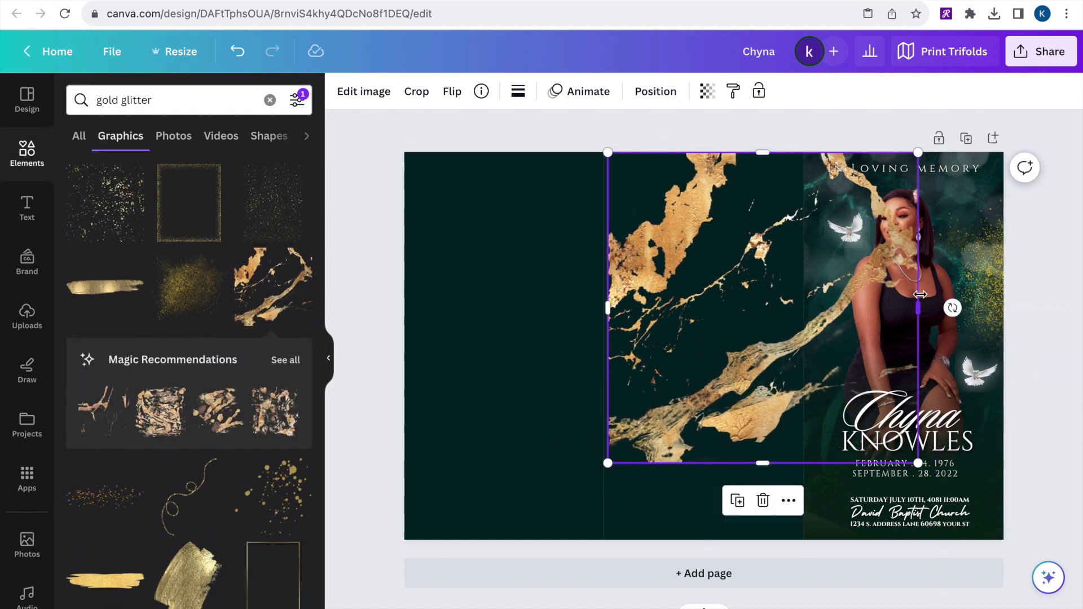
drag(917, 307, 789, 297)
click(707, 91)
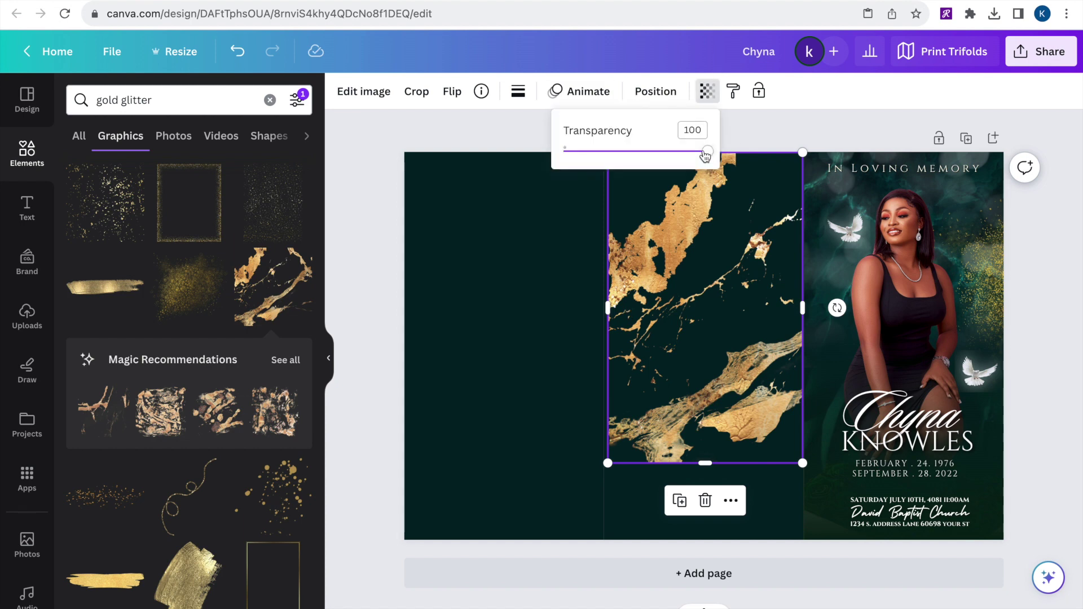
drag(704, 152, 584, 148)
drag(606, 271, 604, 273)
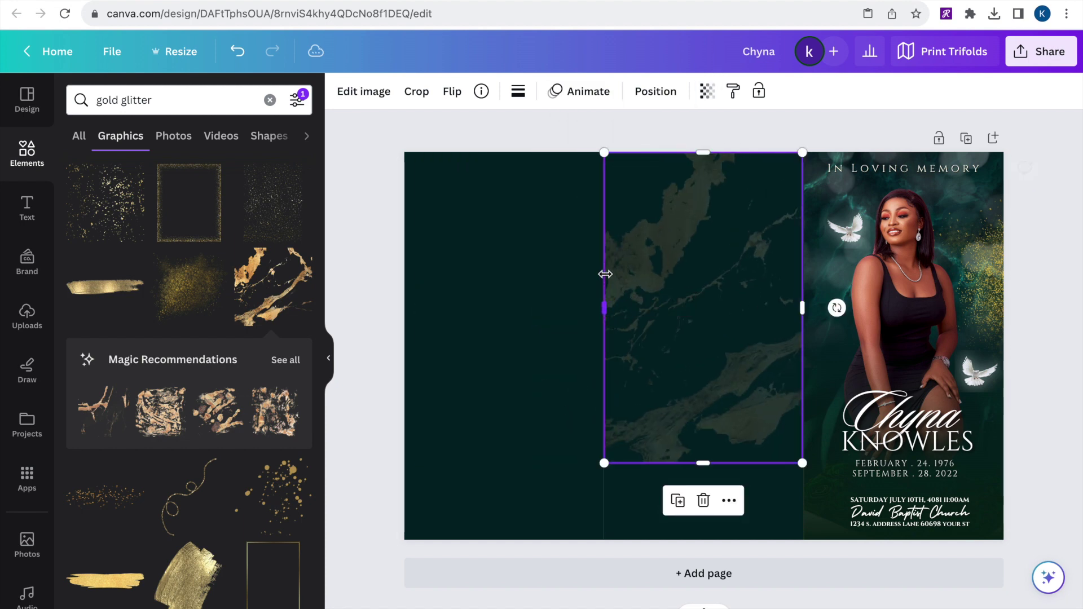
Move the marble onto the middle panel, duplicate it and flip the copy horizontally
click(989, 483)
drag(988, 483, 699, 275)
click(679, 300)
click(452, 91)
click(477, 134)
drag(914, 517, 914, 512)
drag(1080, 427, 982, 314)
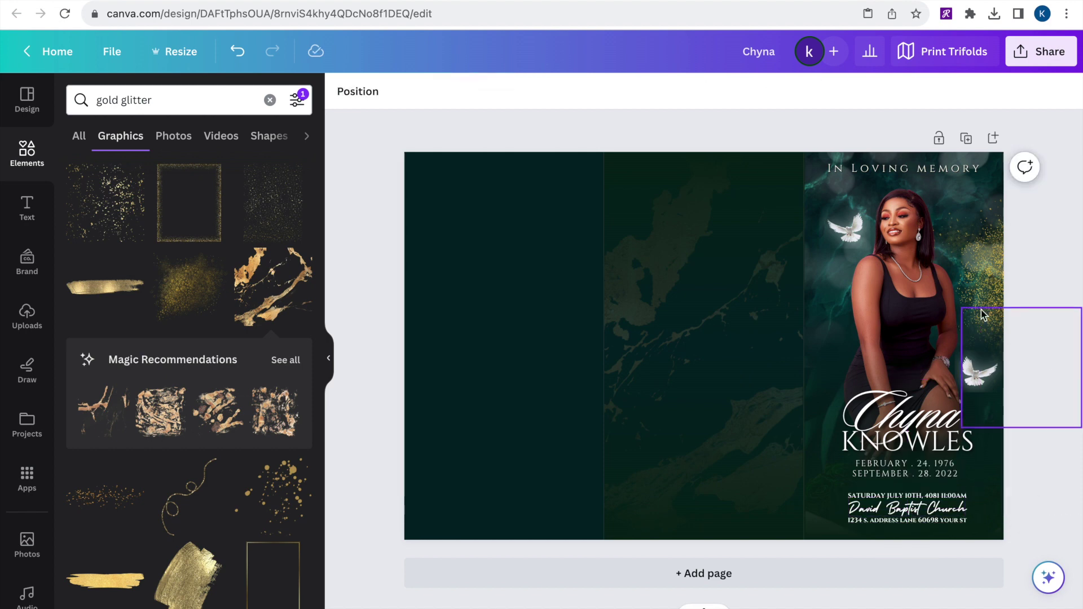
Search the elements for 'clouds'
click(162, 90)
key(ctrl+a)
text(clouds)
key(Return)
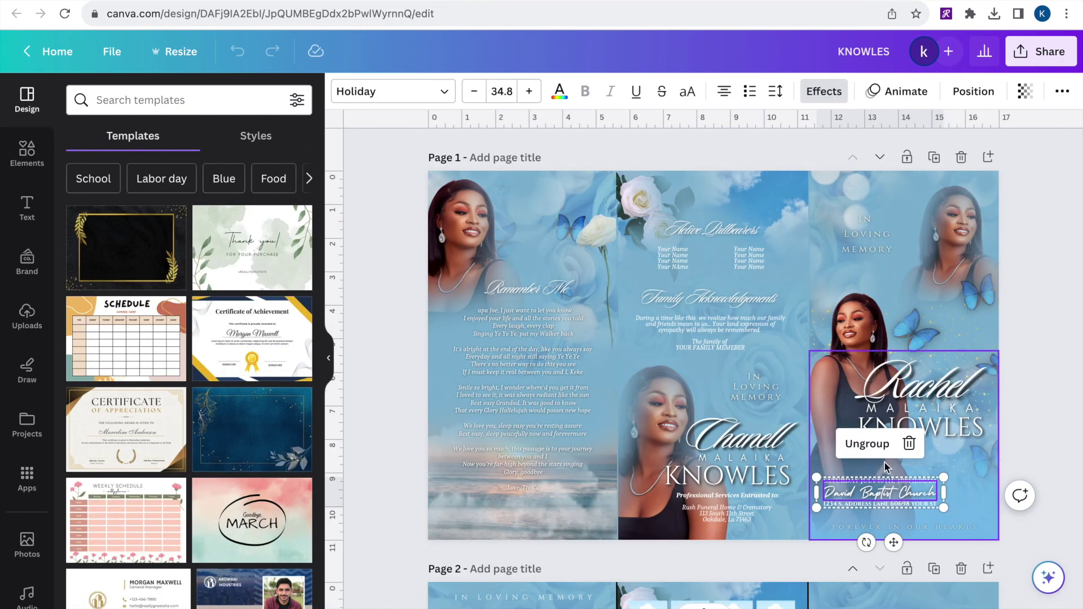
Copy the faint overlay layer from the blue brochure
scroll(885, 467, down, 8)
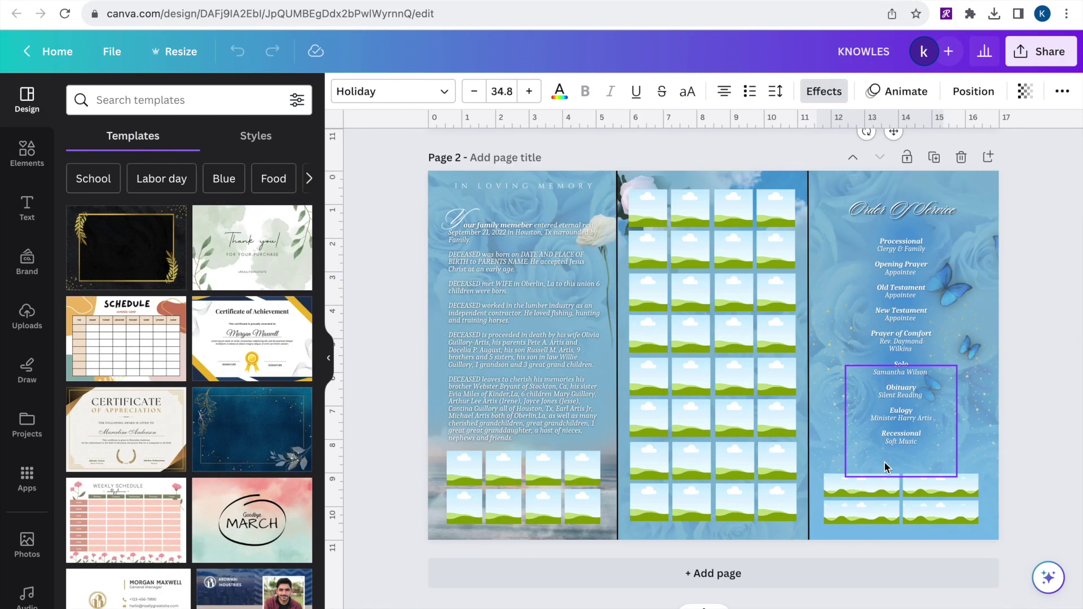
scroll(609, 219, up, 8)
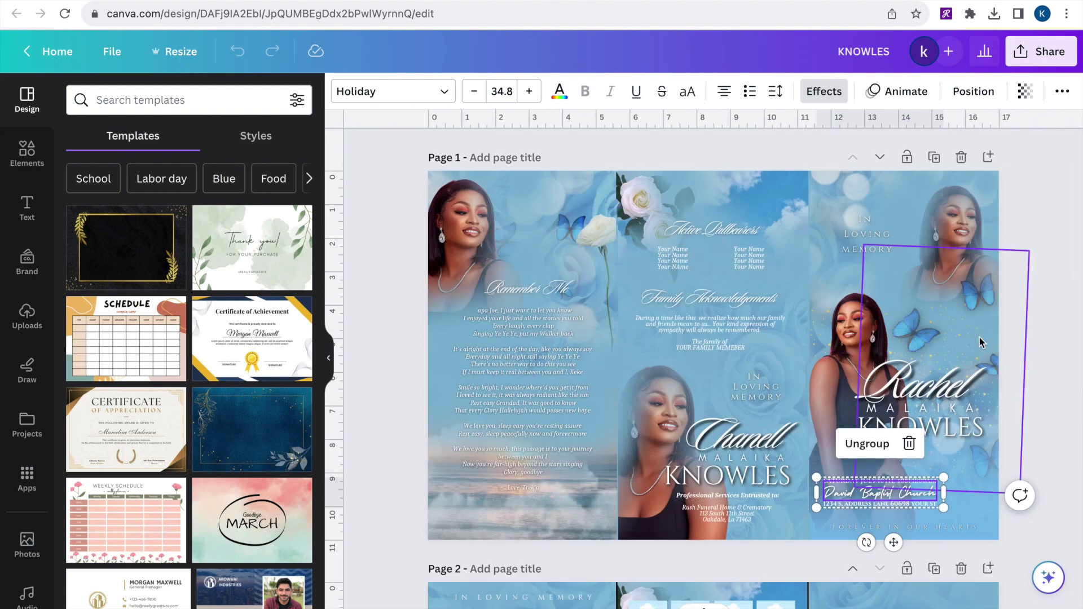
right_click(834, 319)
mouse_move(851, 382)
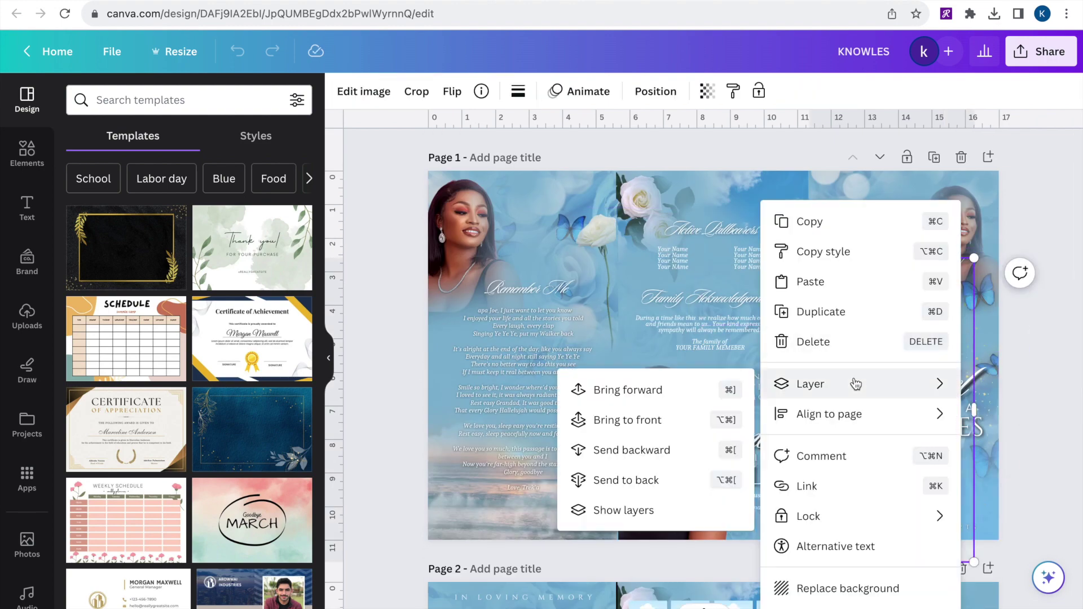
click(624, 508)
scroll(222, 383, down, 5)
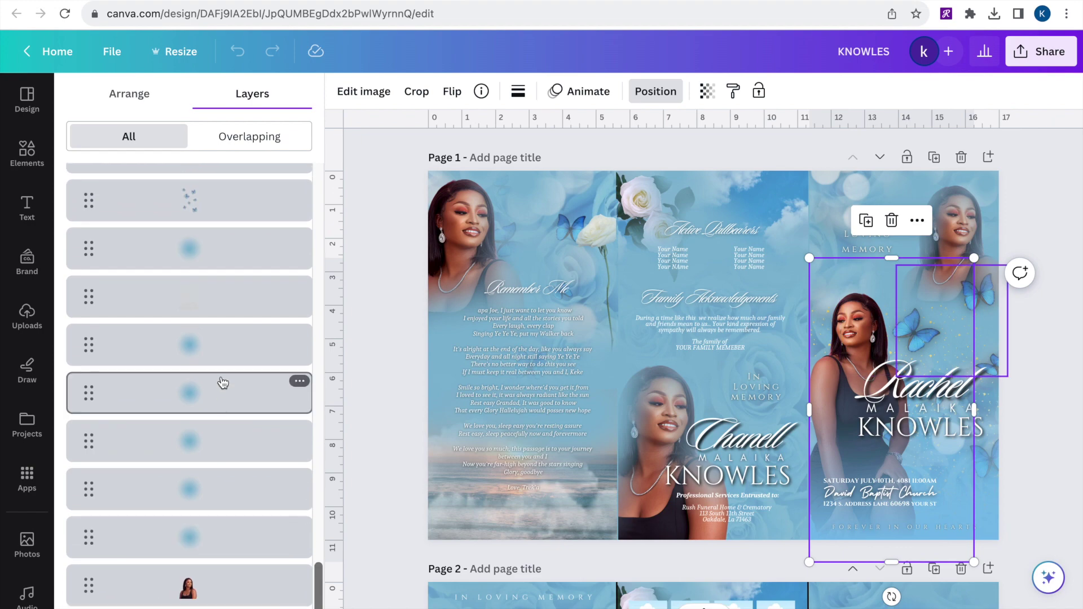
click(223, 310)
right_click(809, 305)
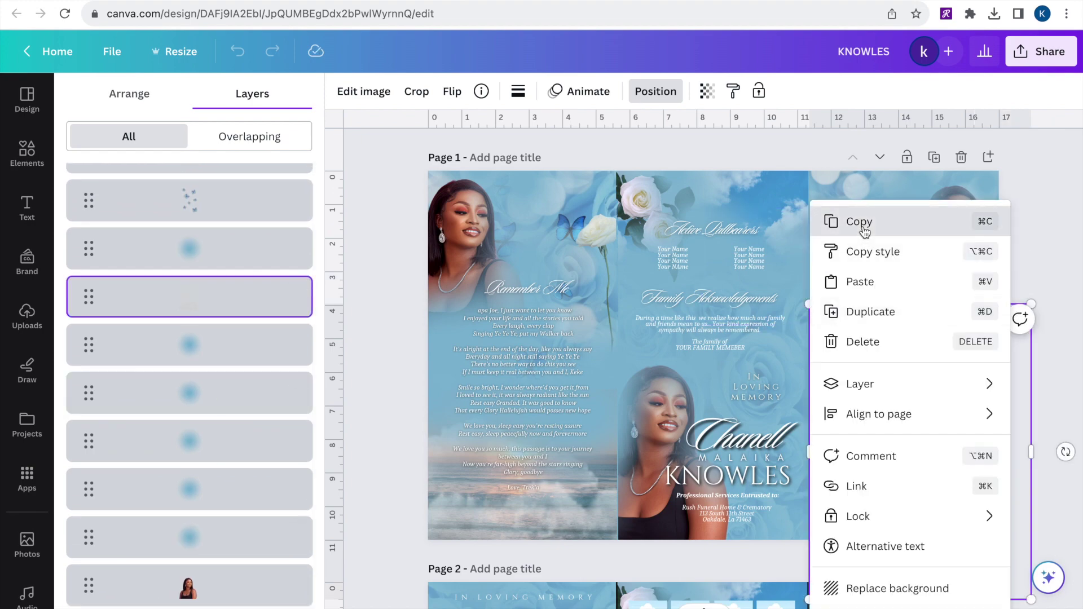
click(861, 226)
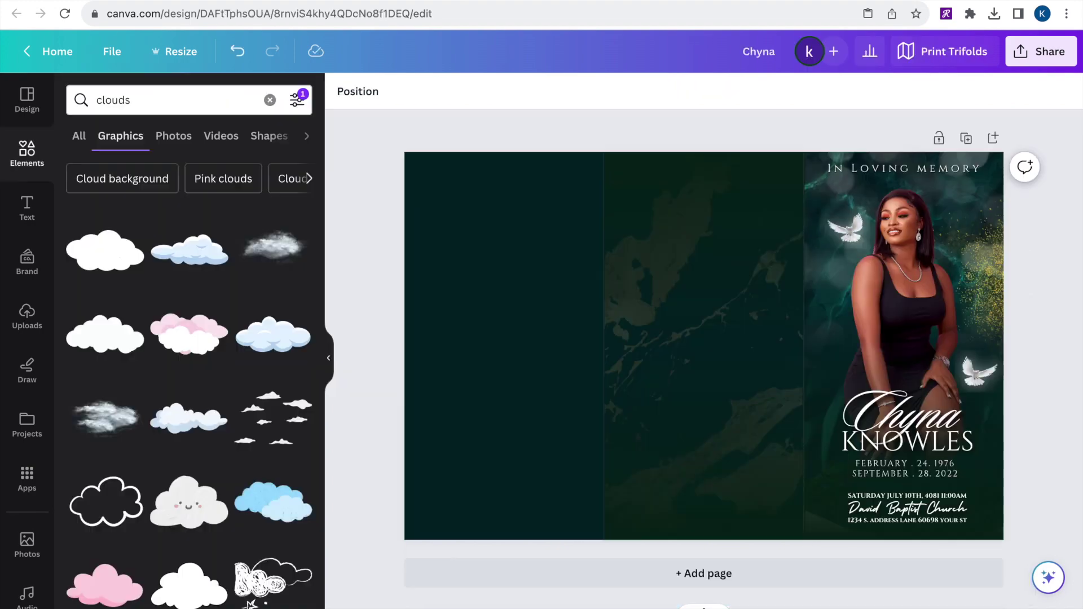
Paste the overlay at the green cover's top and send it beneath the portrait
right_click(855, 347)
click(862, 353)
drag(854, 347, 857, 207)
right_click(856, 207)
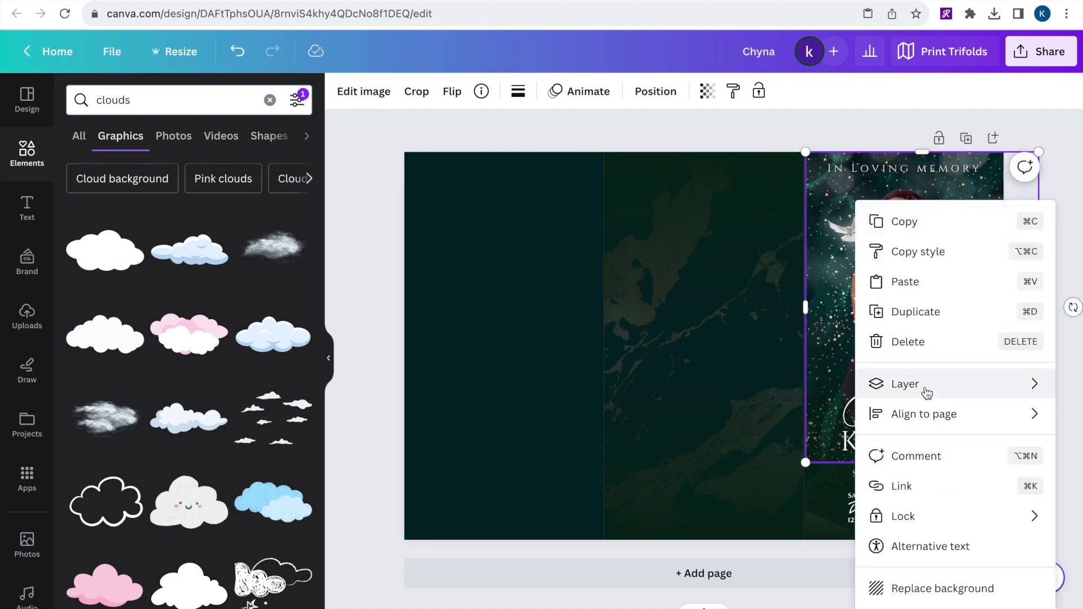
mouse_move(925, 387)
click(716, 510)
drag(246, 206, 227, 259)
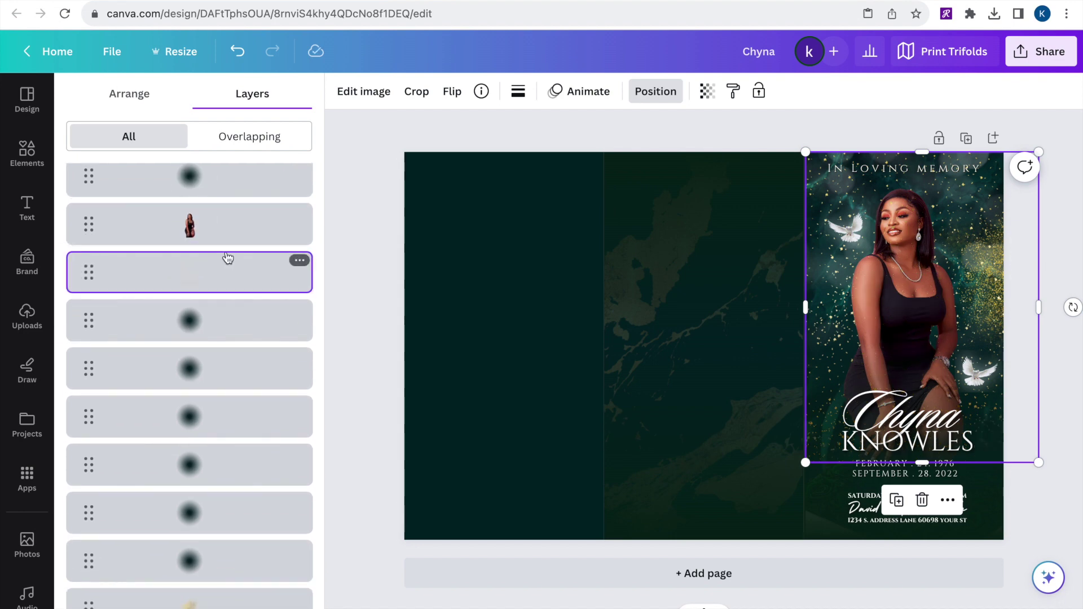
click(707, 90)
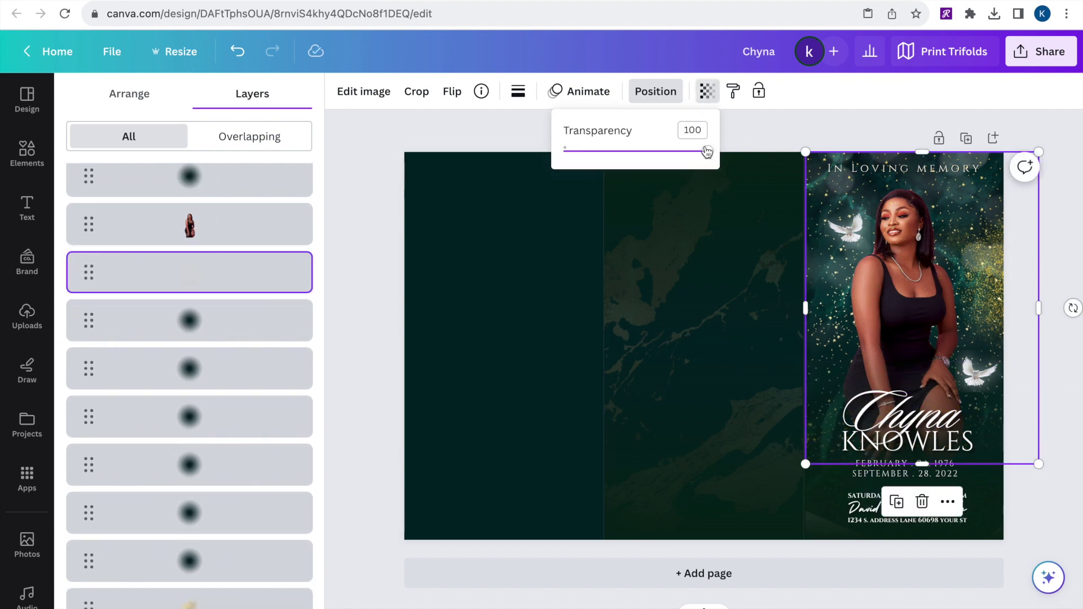
click(1071, 242)
click(1072, 244)
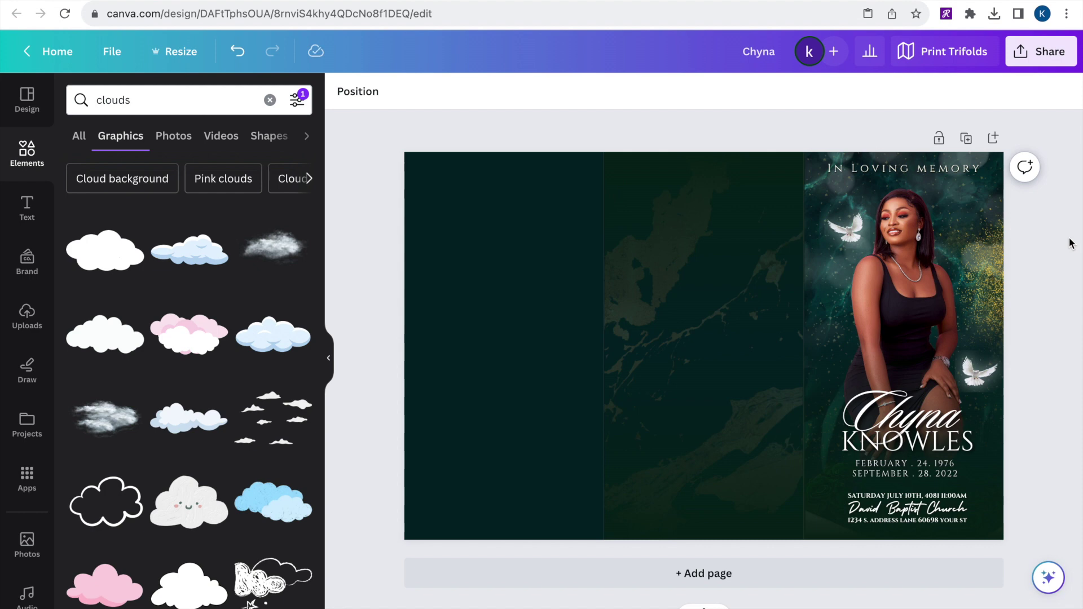
Lock the two marble images on the middle panel
click(709, 213)
shift+click(660, 464)
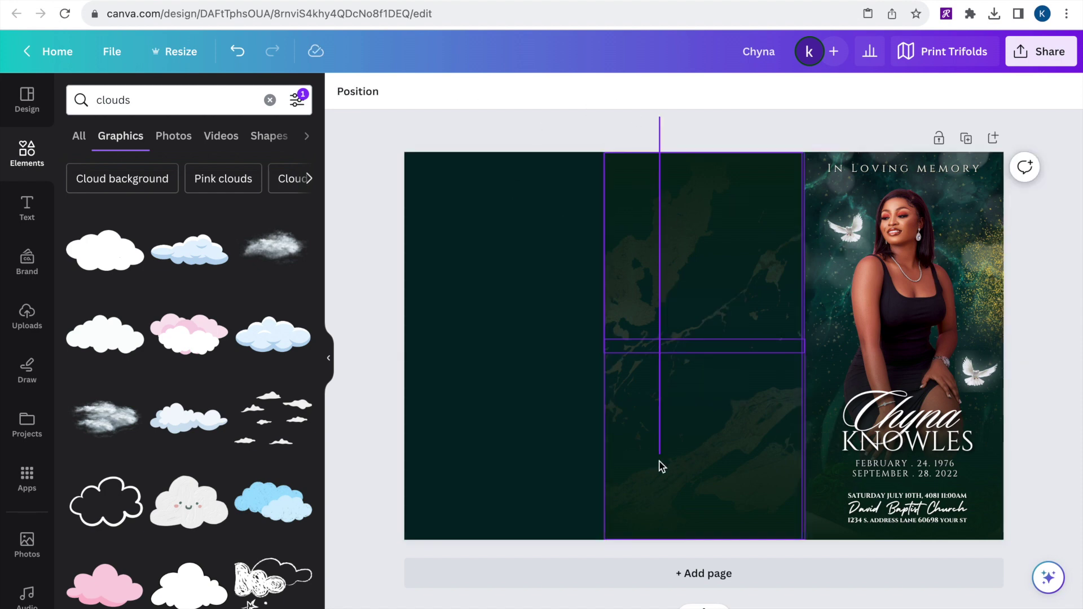
click(591, 88)
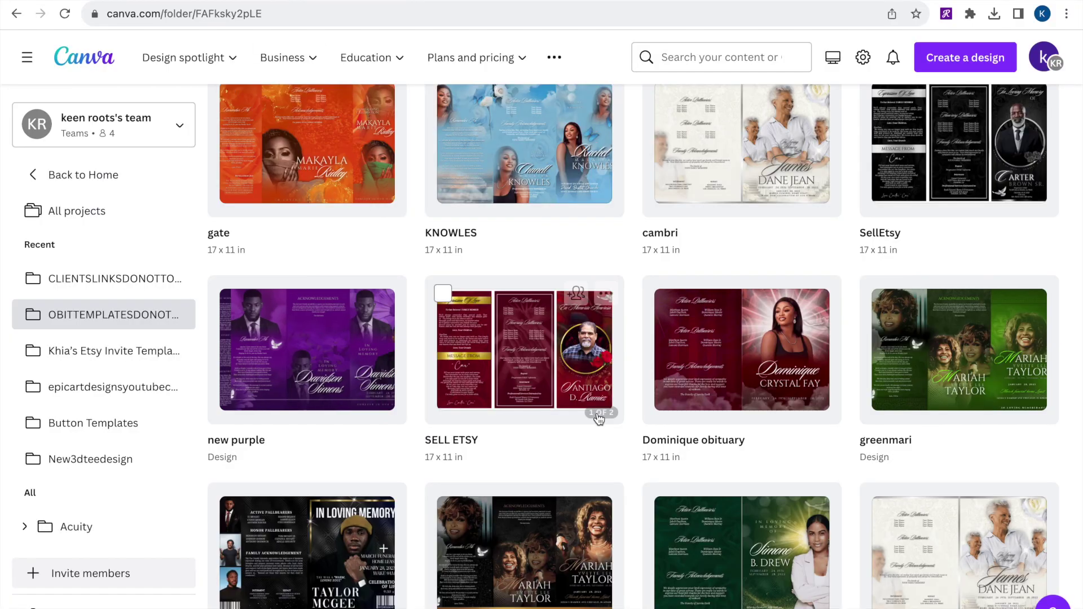
scroll(750, 406, down, 2)
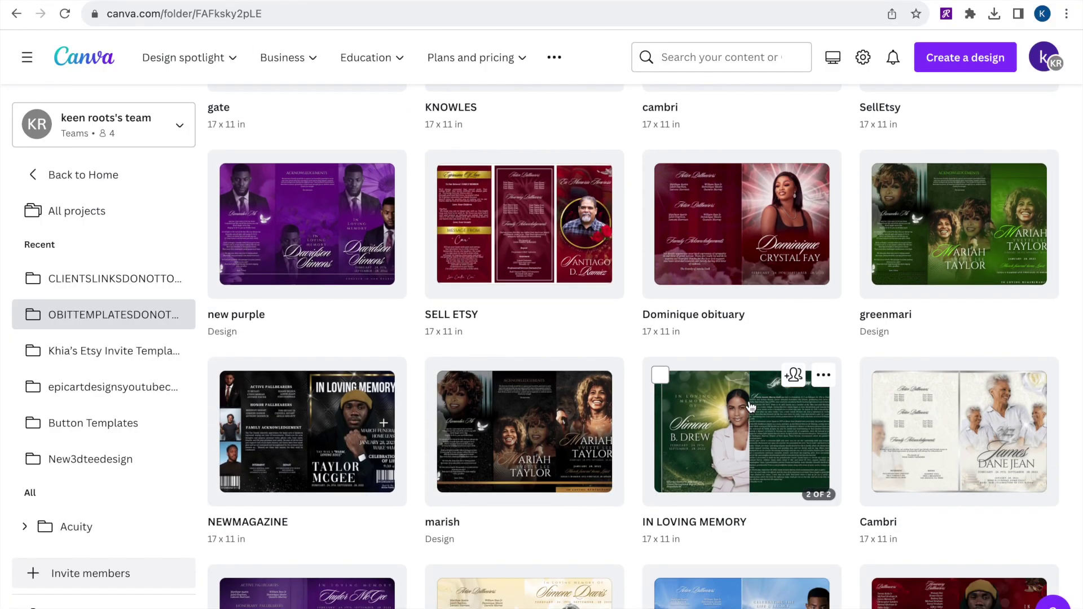
scroll(750, 406, down, 4)
scroll(749, 401, down, 6)
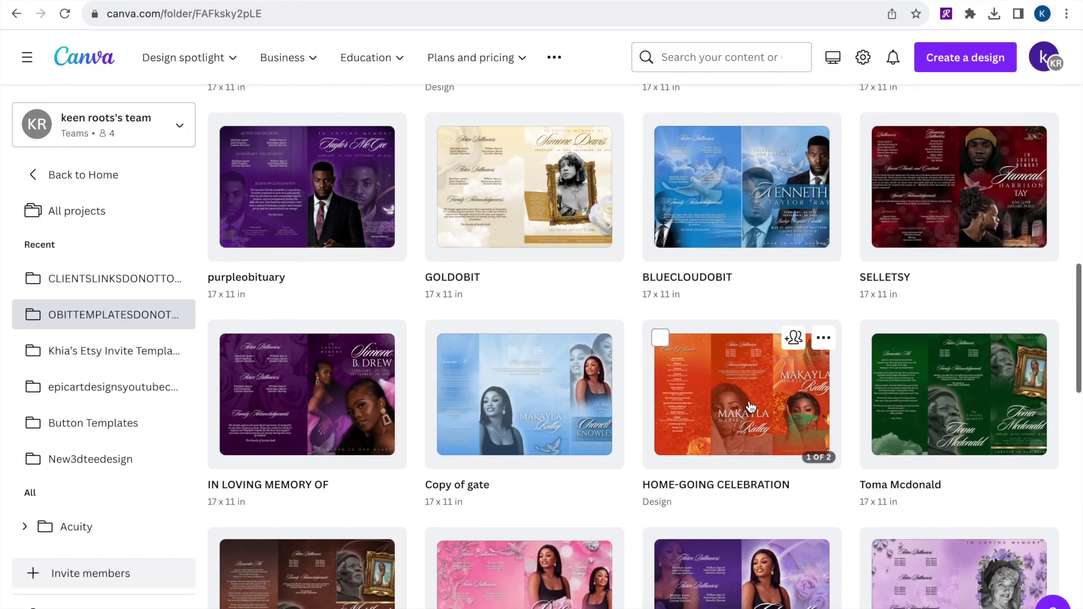
Open the HOME-GOING CELEBRATION design and change the lock on its middle-panel text
click(749, 401)
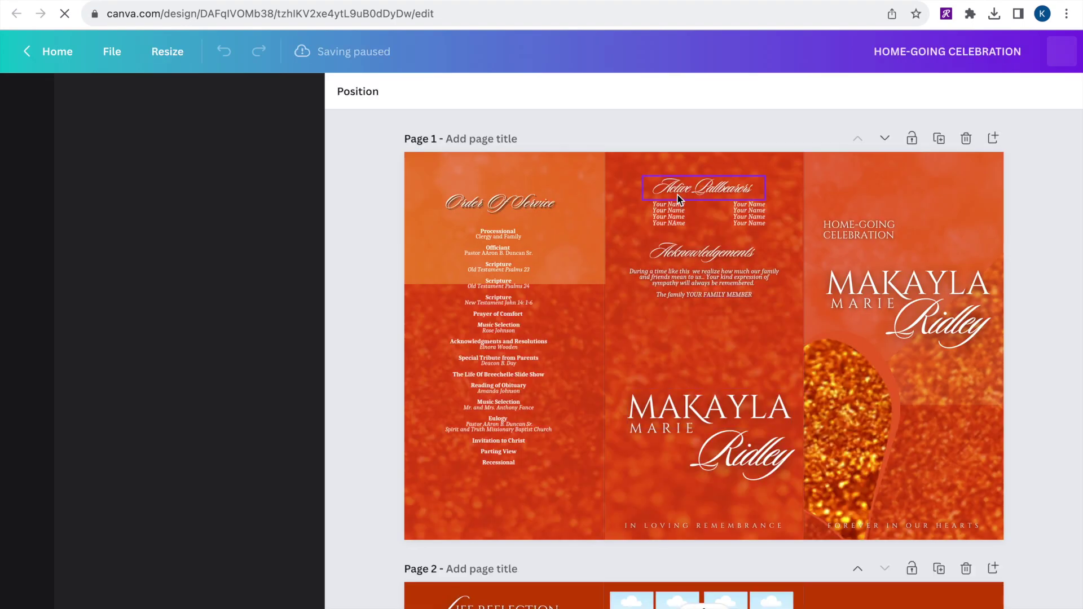
click(676, 184)
drag(378, 145, 1007, 174)
click(609, 91)
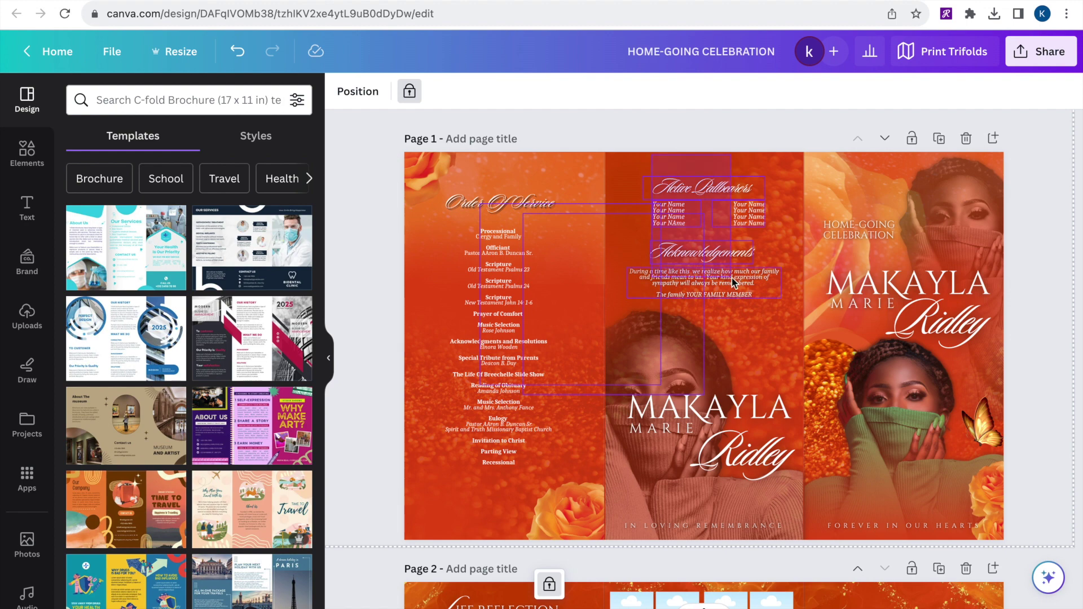
click(750, 119)
Paste the pallbearers and acknowledgements text, delete the orange gradient, and add a portrait copy
drag(686, 274, 685, 274)
right_click(686, 275)
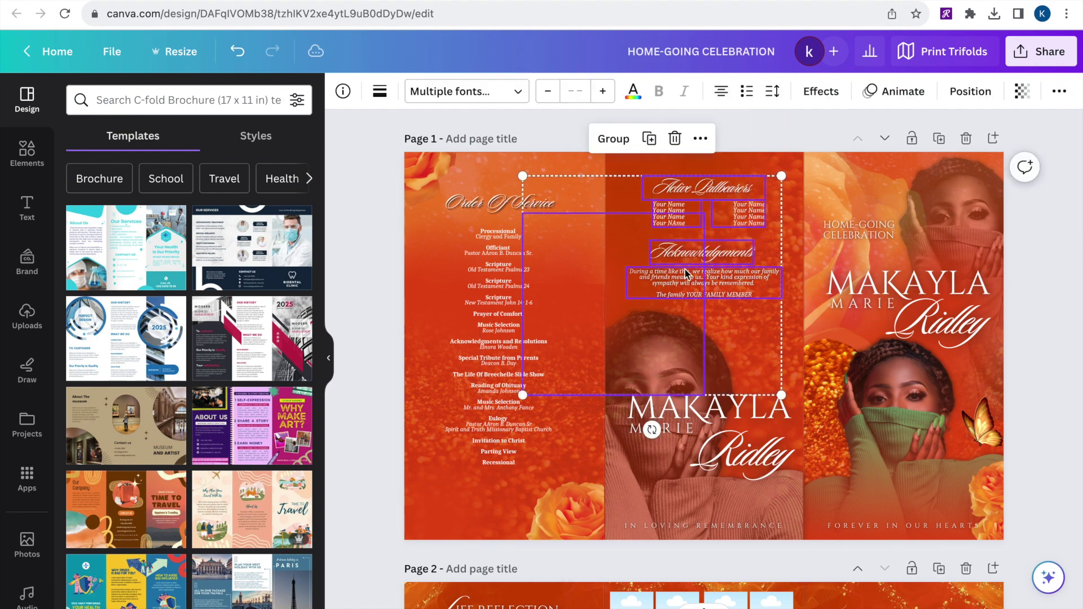
click(733, 248)
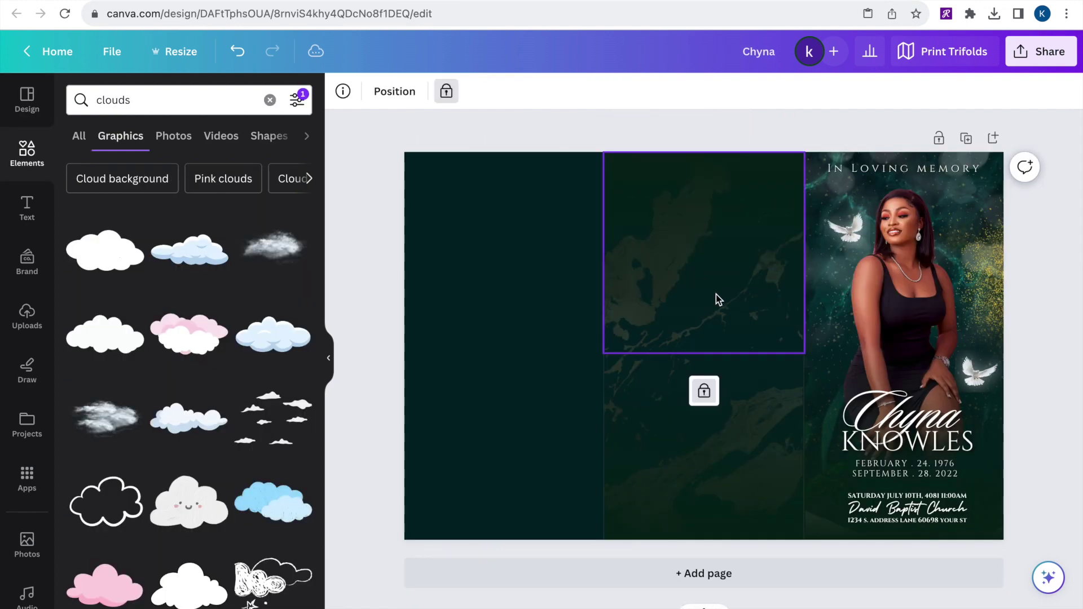
right_click(912, 313)
click(912, 313)
click(733, 297)
click(541, 313)
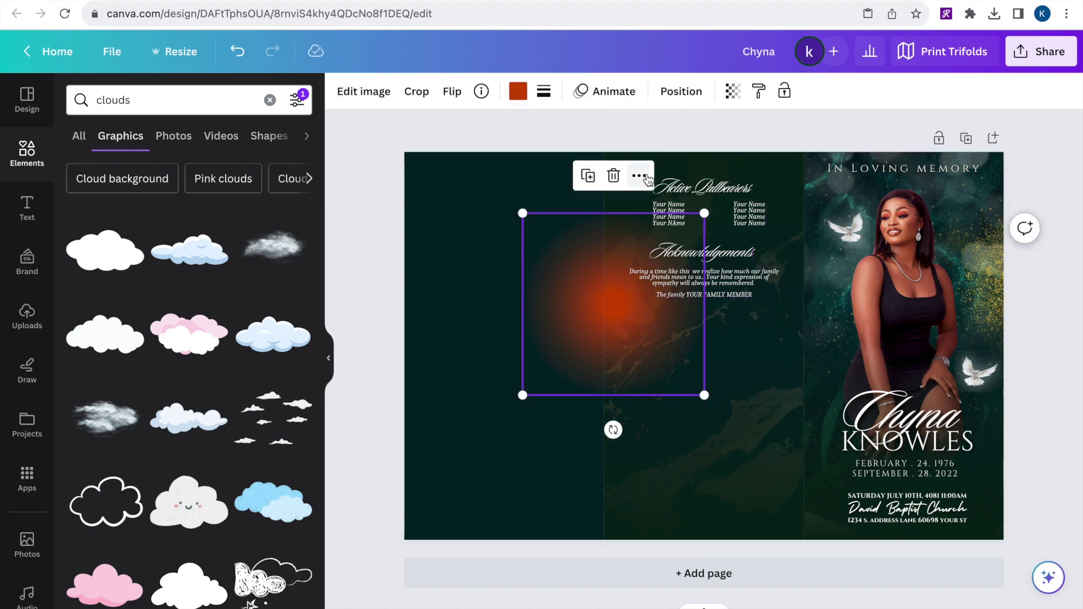
key(Delete)
click(708, 301)
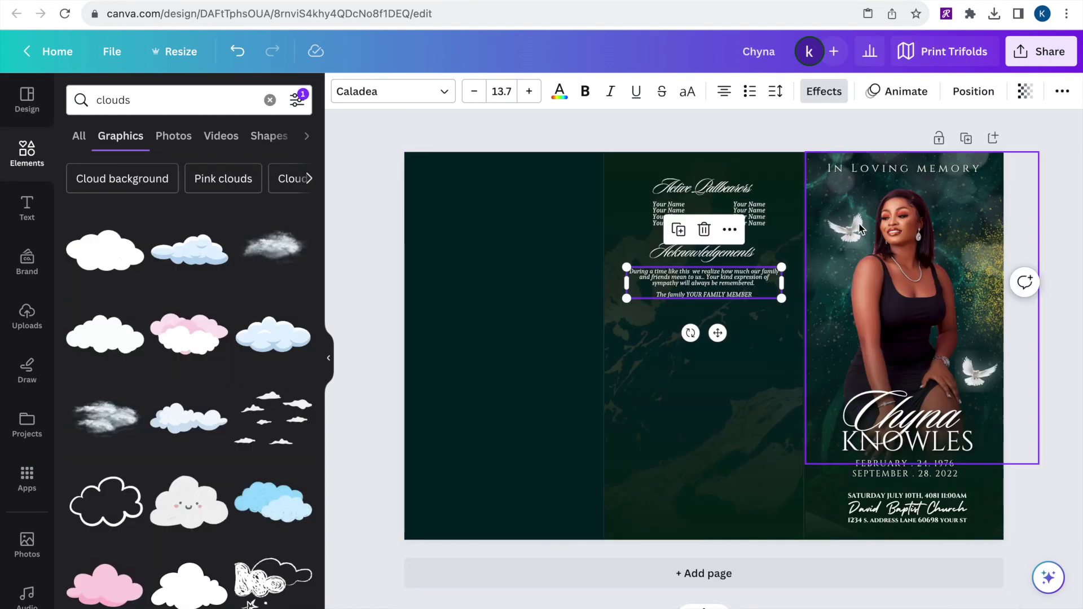
click(894, 282)
drag(894, 282, 643, 429)
Fade the middle-panel photo to 60 transparency
click(707, 90)
drag(706, 151, 650, 162)
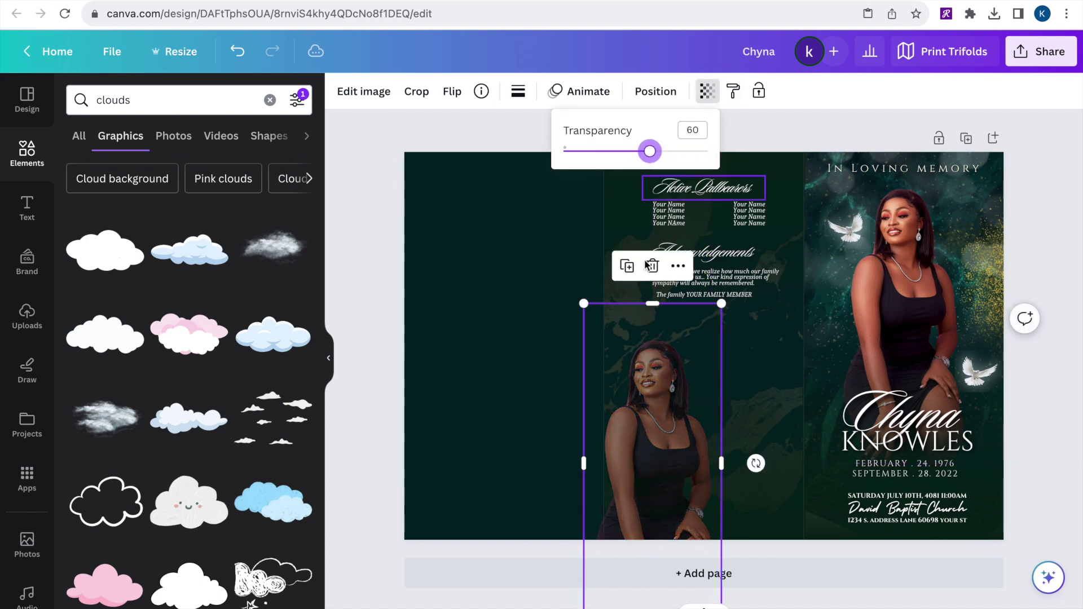
click(597, 418)
Place copies of the cover's name and surname stacked on the middle panel
click(906, 423)
drag(906, 423, 742, 426)
click(908, 442)
drag(908, 442, 724, 439)
click(730, 434)
click(1027, 346)
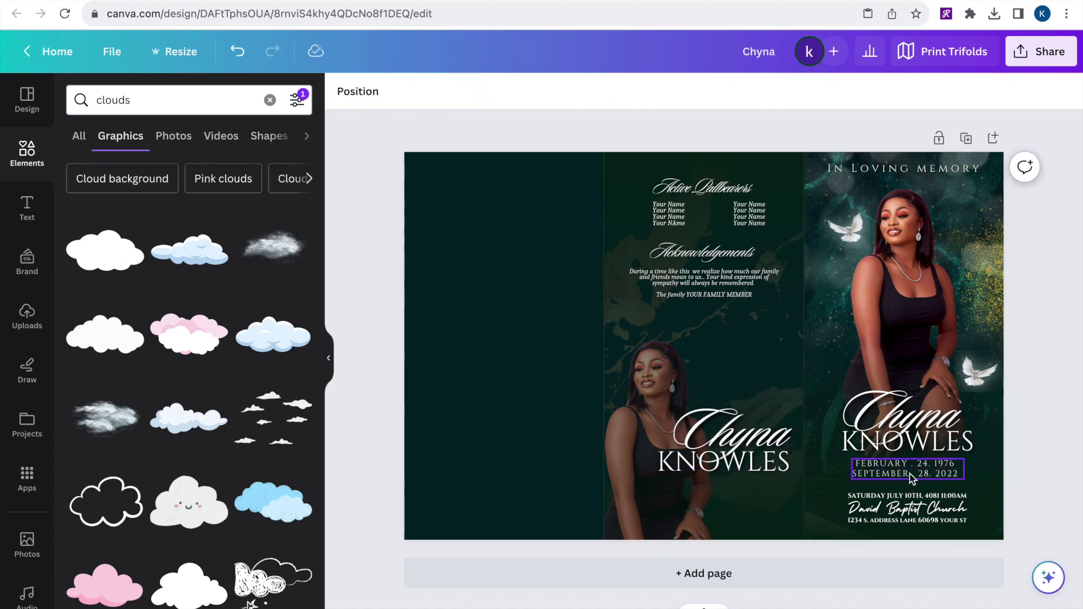
drag(778, 475, 773, 498)
click(727, 433)
drag(727, 433, 727, 460)
click(1039, 296)
Add a copy of In Loving Memory to the middle panel, narrowed into three stacked lines
click(902, 168)
key(ctrl+d)
drag(902, 169, 783, 317)
drag(880, 318, 752, 406)
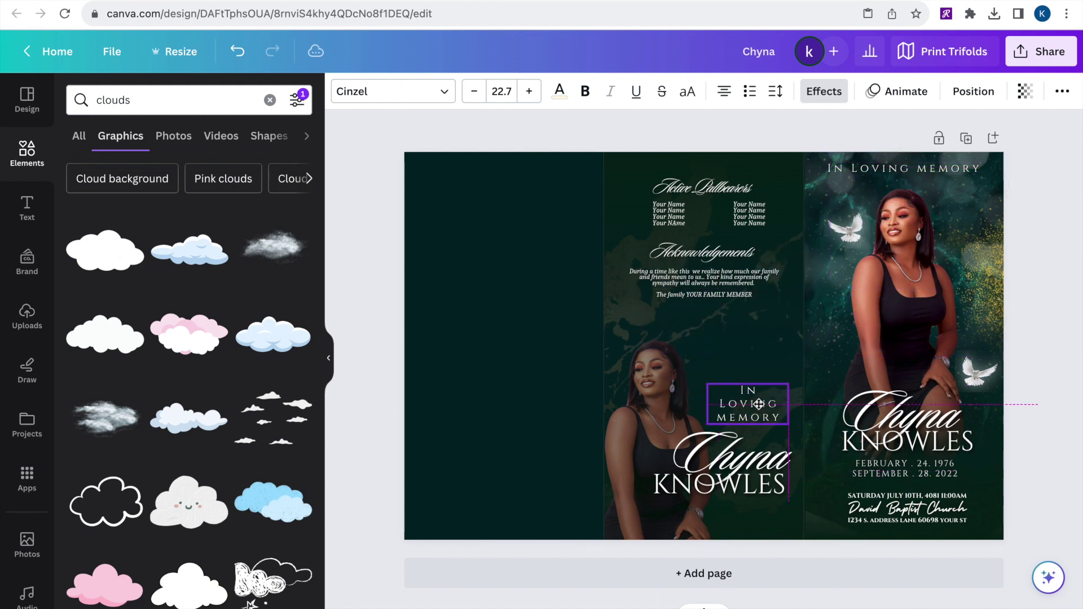
click(1079, 248)
Put a cropped photo copy atop the left panel, then a horizontally flipped duplicate beside it
click(653, 419)
key(ctrl+d)
drag(653, 419, 430, 152)
drag(457, 433, 456, 287)
drag(461, 235, 526, 233)
click(424, 331)
click(452, 91)
click(468, 130)
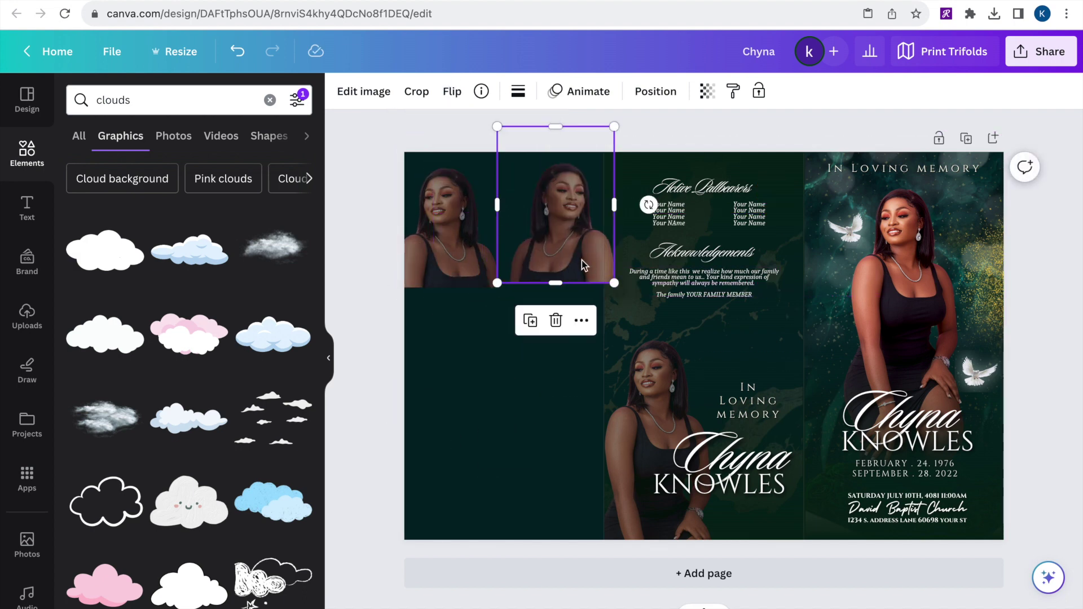
Nudge the mirrored portrait and apply the middle photo's faded style to the top-left portraits
drag(583, 265, 578, 265)
click(759, 523)
drag(759, 524, 446, 245)
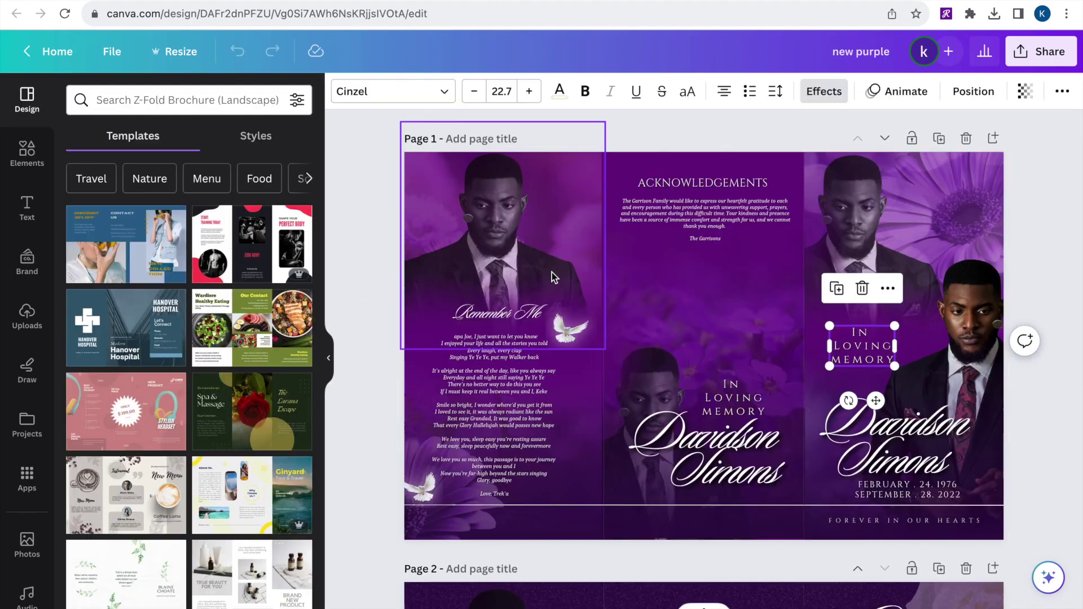
Copy the Remember Me poem from the blue brochure and paste it below the portraits
right_click(460, 284)
key(Escape)
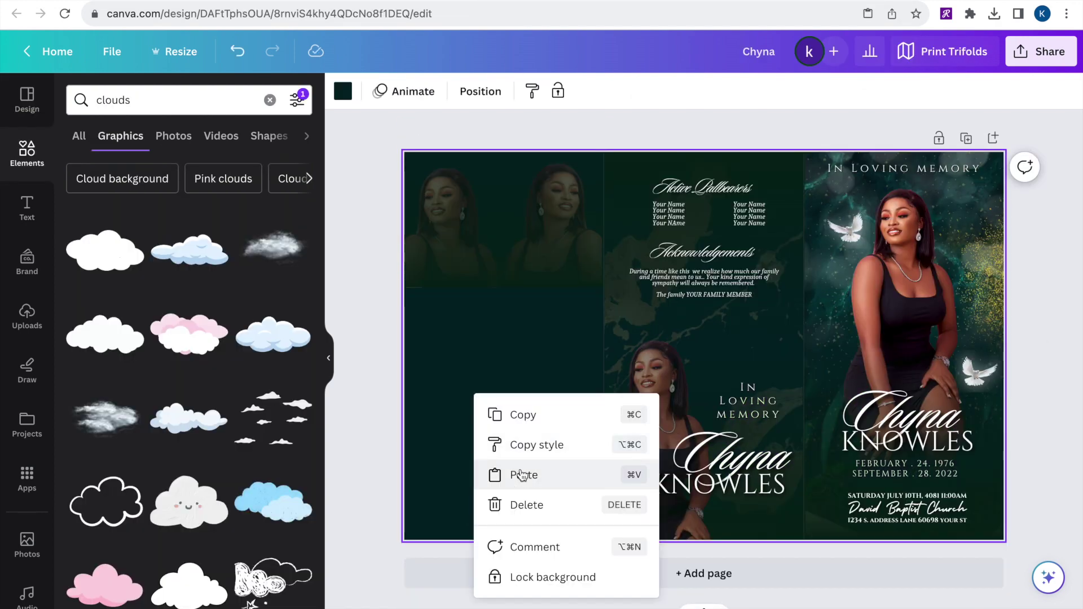
click(474, 400)
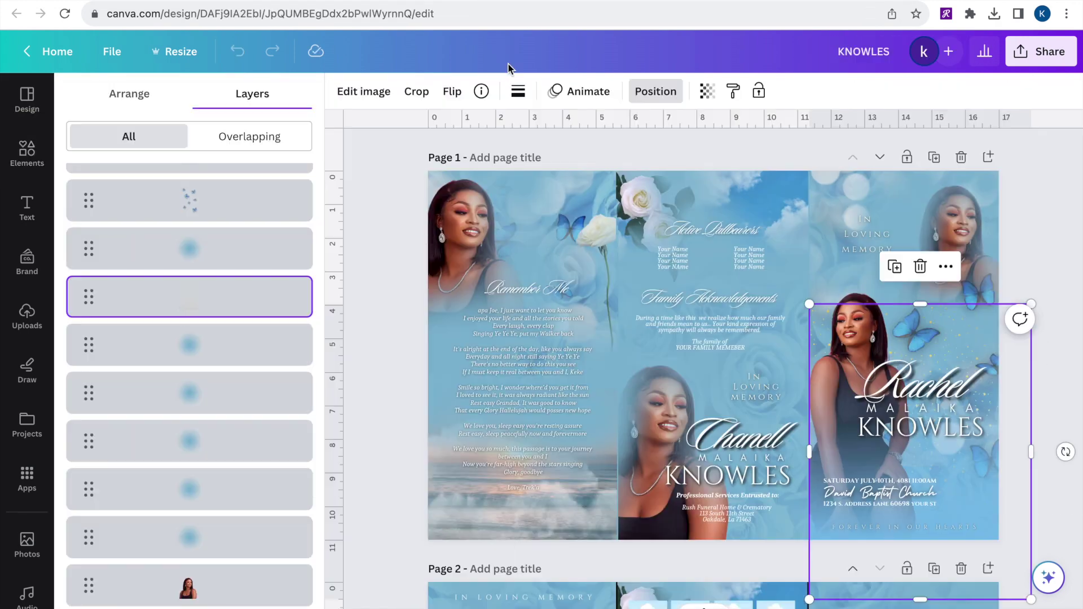
click(570, 288)
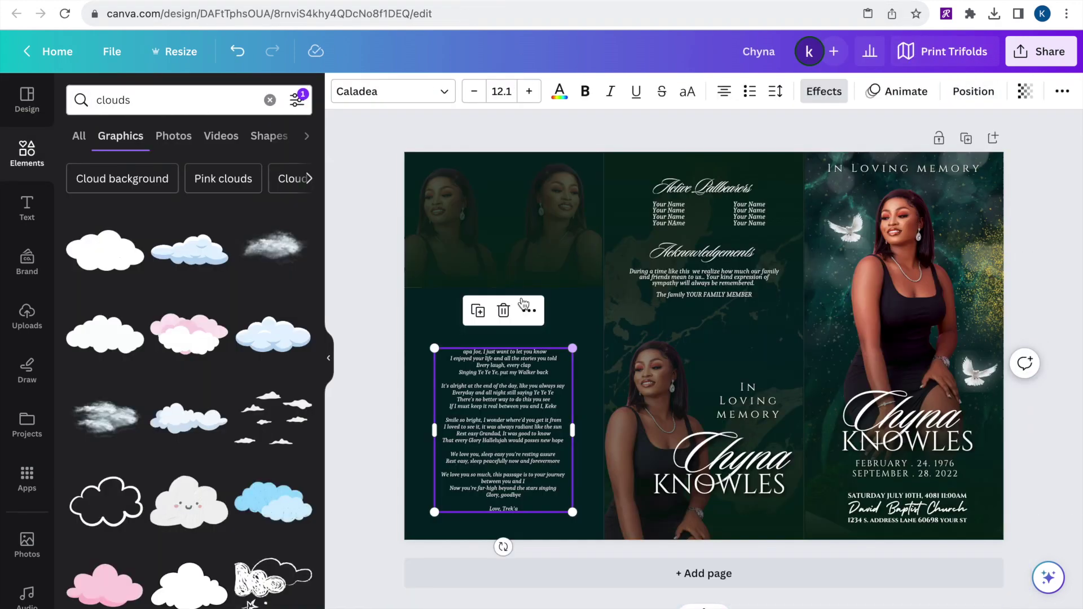
right_click(517, 279)
click(566, 353)
drag(495, 273, 502, 322)
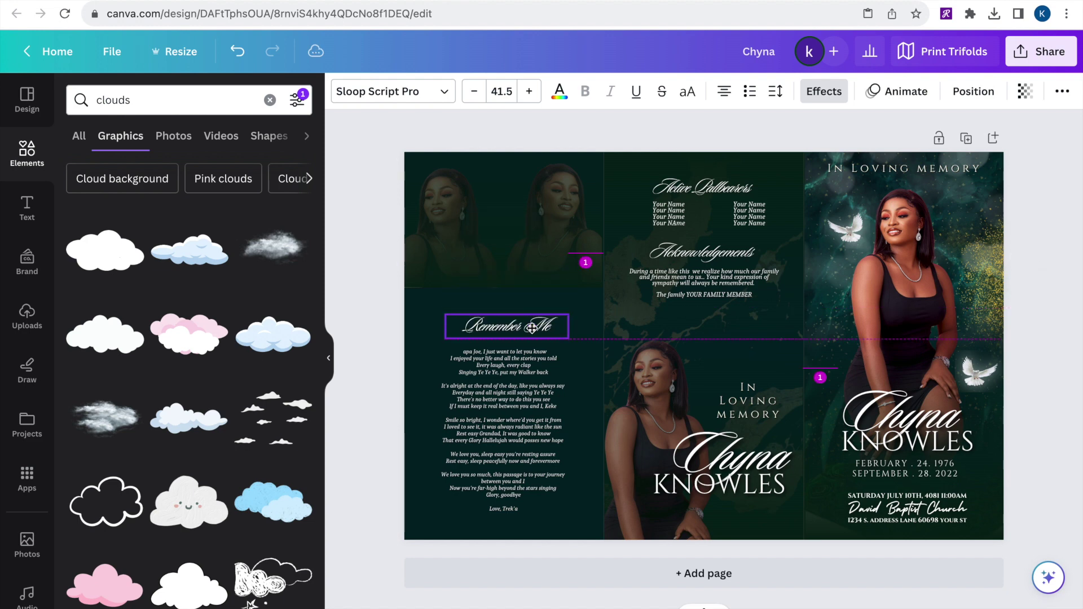
Place dove copies above Remember Me and at the bottom of the left panel
click(858, 226)
drag(858, 225, 459, 273)
click(980, 371)
click(955, 315)
drag(981, 374, 564, 526)
Move the cover's gold glitter down to the bottom-left panel
click(1001, 250)
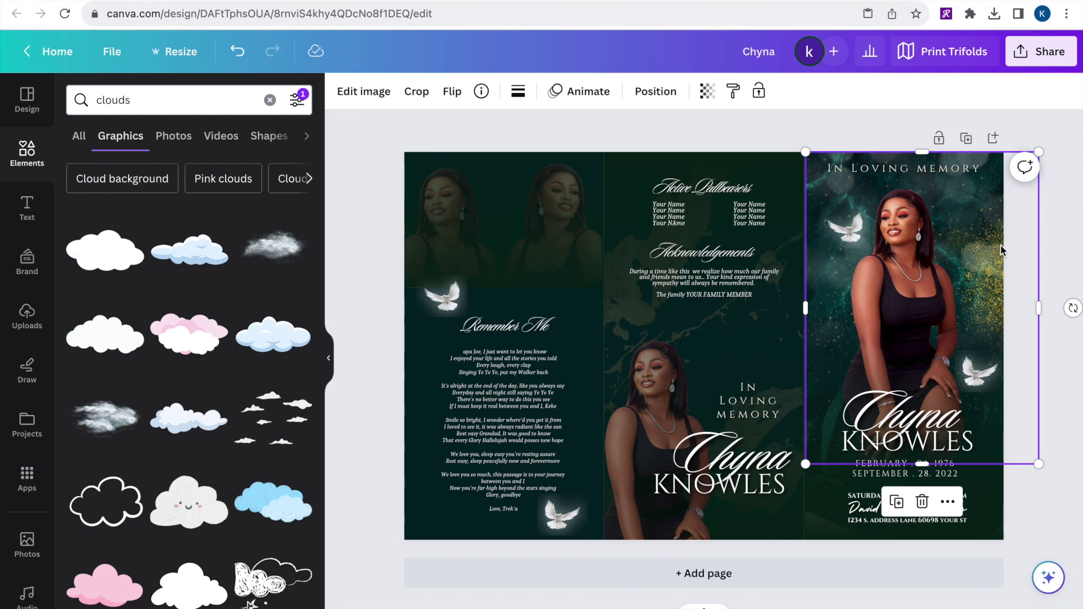
drag(1019, 242, 988, 245)
click(237, 51)
click(1017, 280)
drag(1026, 288, 371, 539)
Give the cover portrait a Glow shadow of size 13 and add a blank Page 2
click(994, 301)
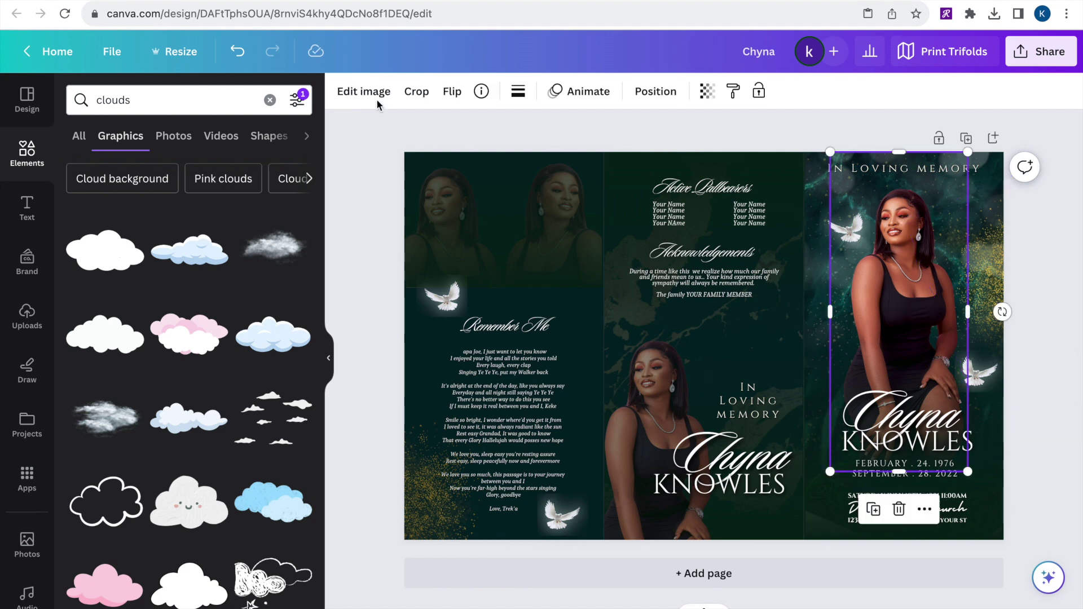
click(364, 91)
click(104, 426)
click(189, 166)
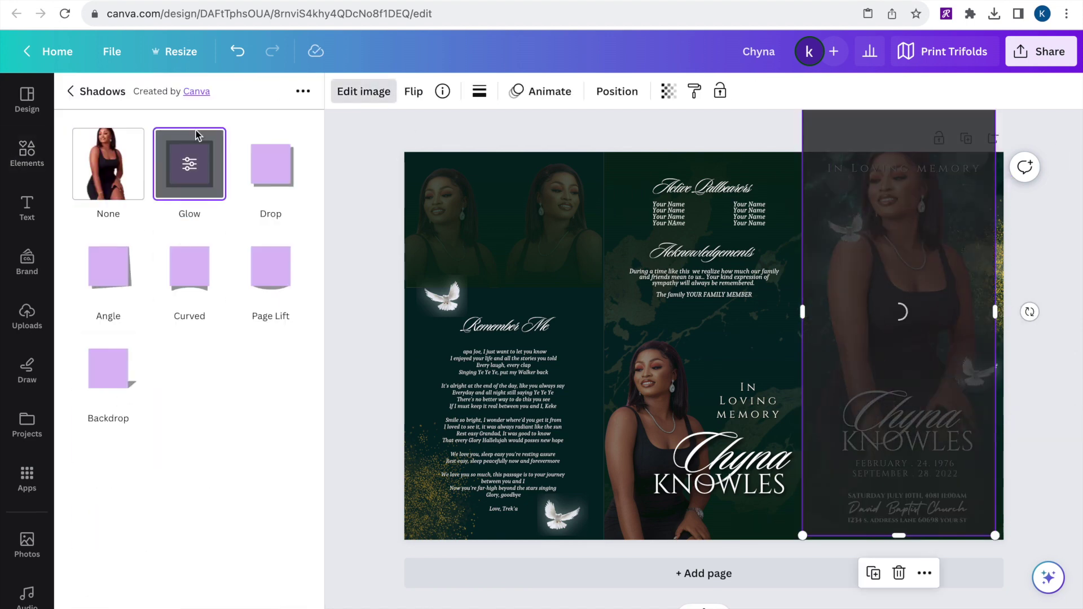
click(195, 147)
drag(95, 158, 148, 160)
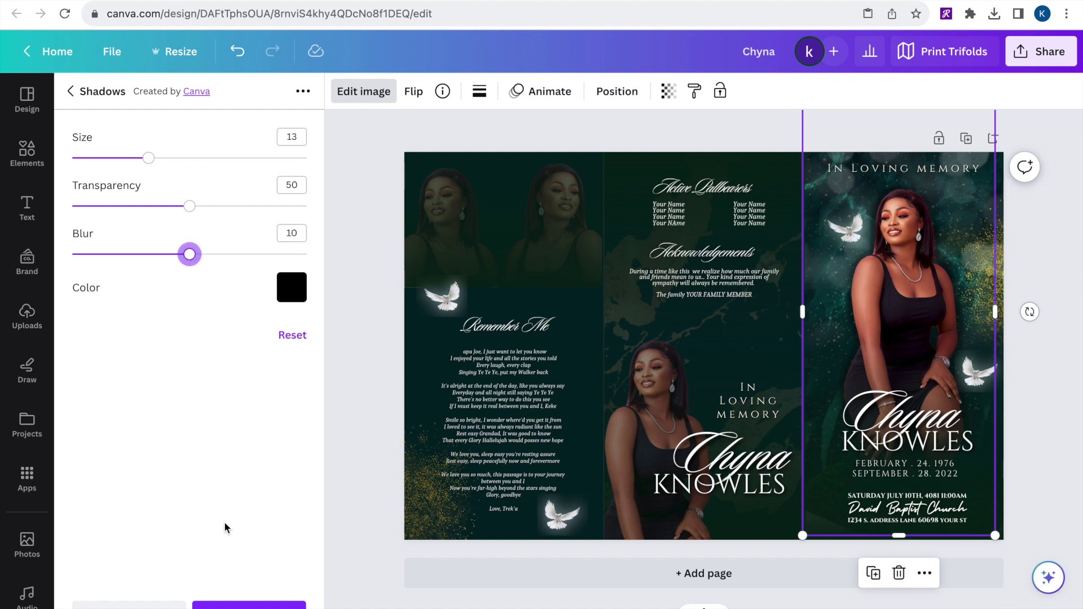
click(1078, 376)
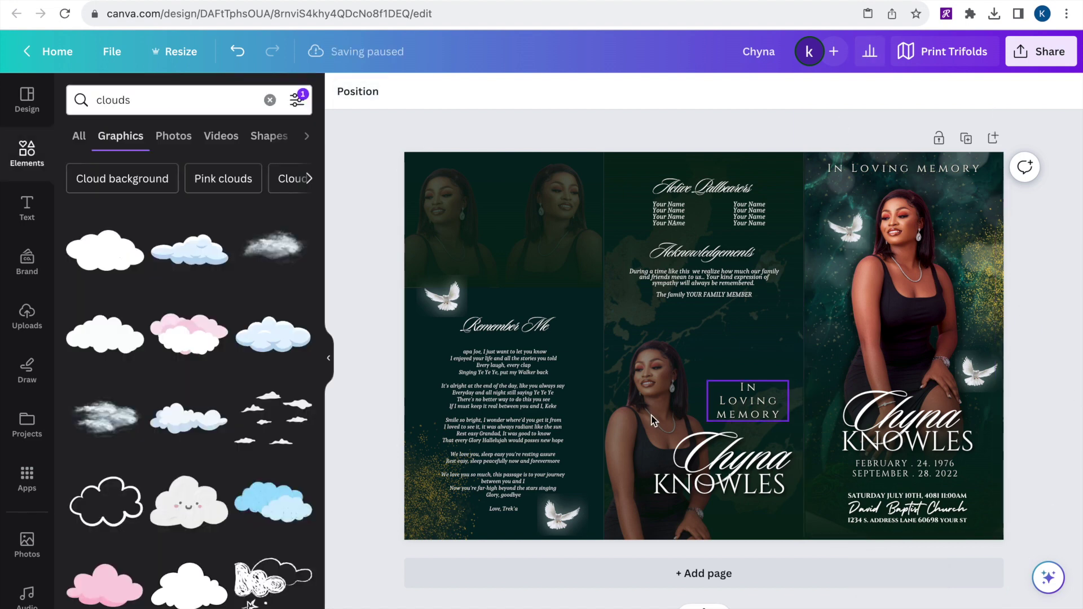
click(641, 573)
Fill page 2 with the second page of the HOME-GOING CELEBRATION design
click(27, 434)
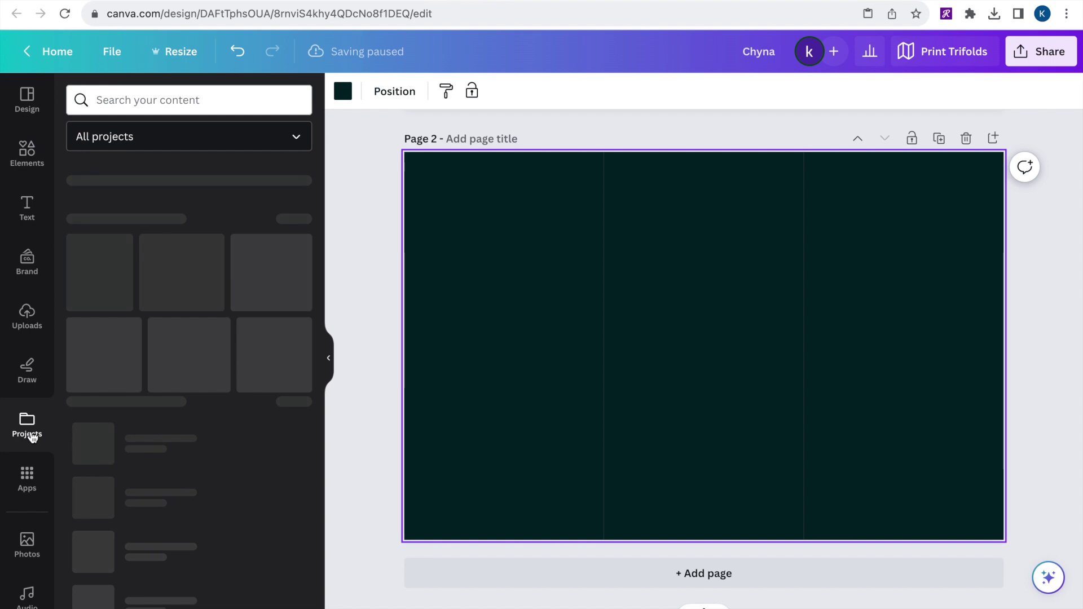
click(172, 394)
click(127, 435)
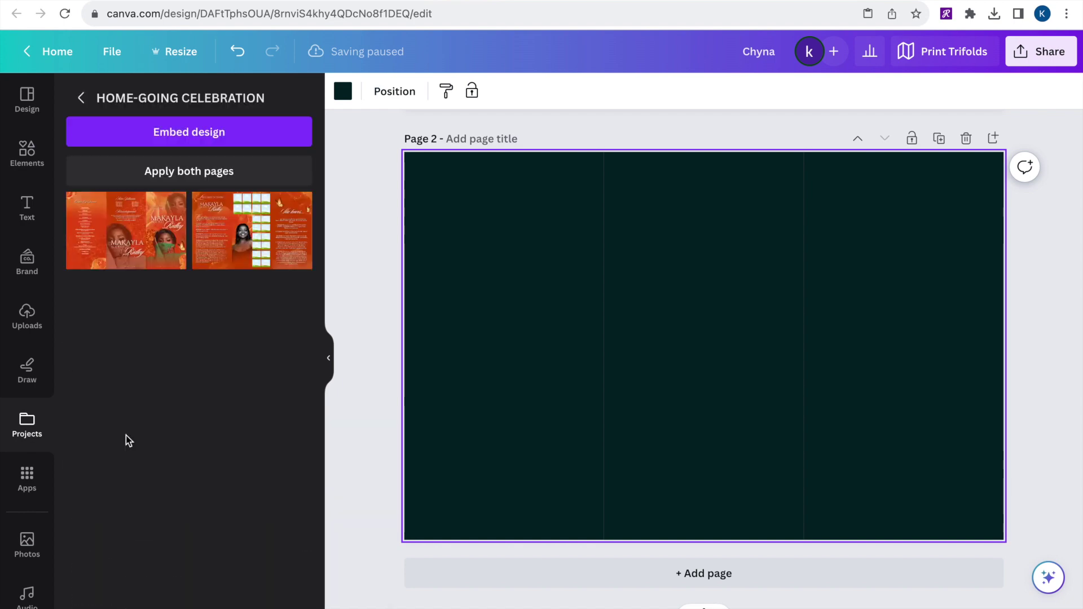
click(281, 240)
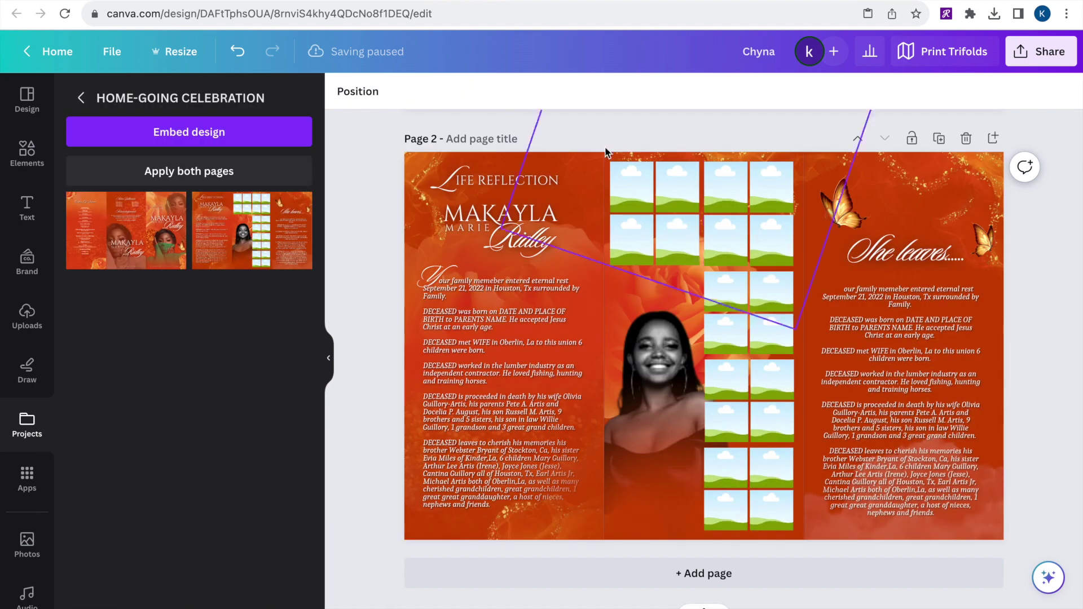
Turn page 2's background layer dark green
click(635, 310)
right_click(556, 270)
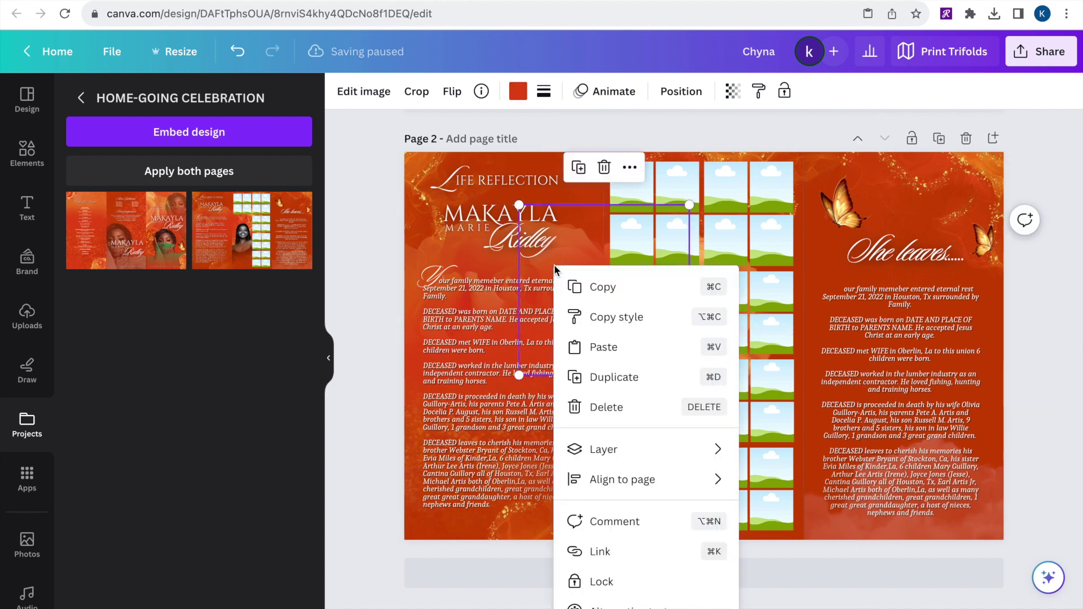
mouse_move(619, 445)
click(761, 576)
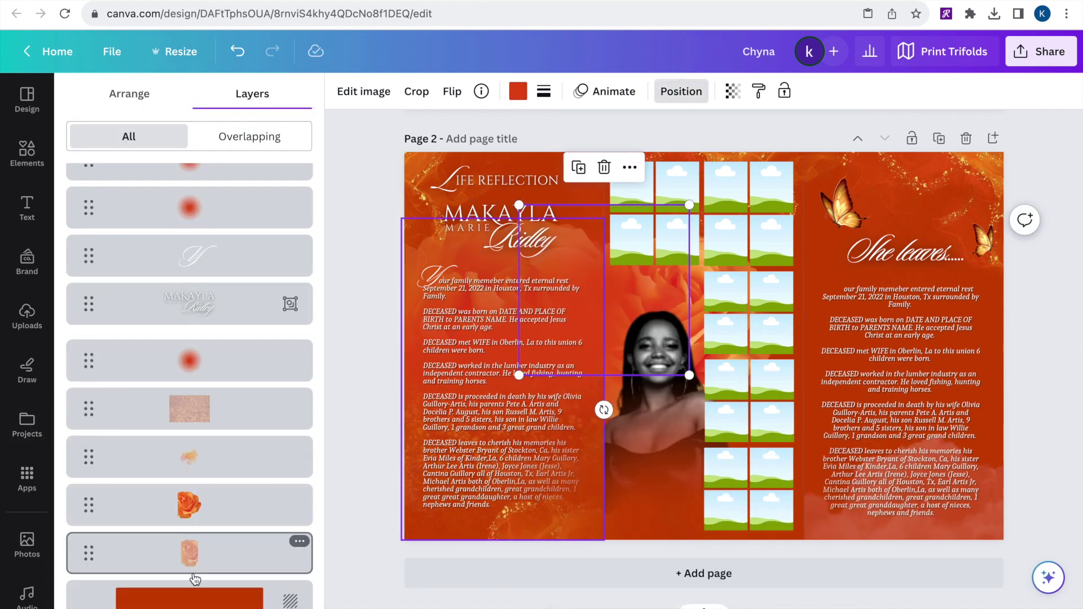
click(200, 599)
click(340, 93)
click(169, 181)
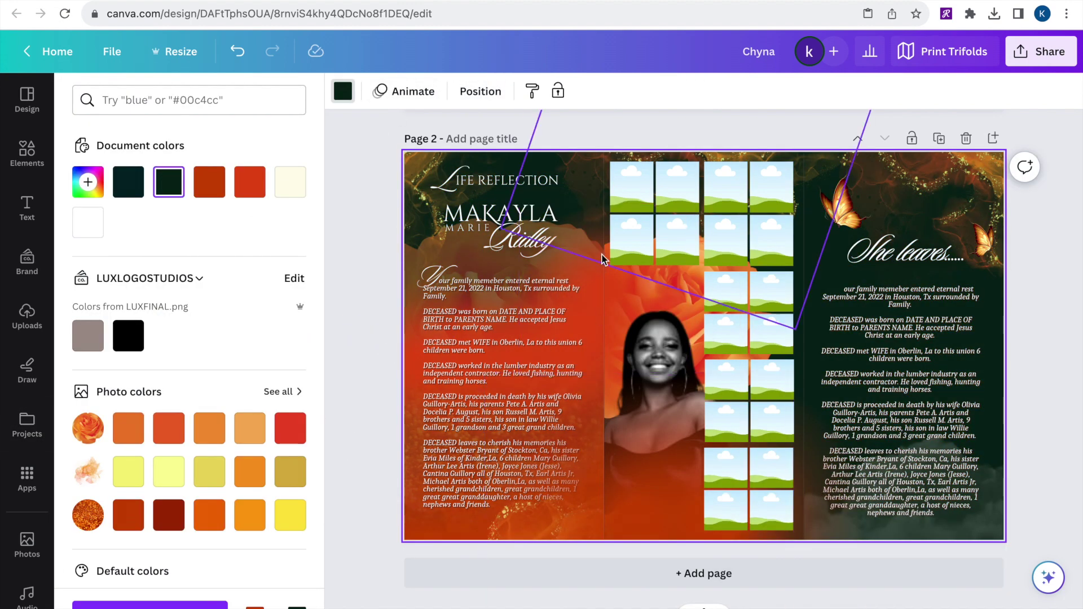
Recolour the orange overlay elements dark green, with the lower-left one dark teal
click(593, 319)
click(162, 178)
key(Tab)
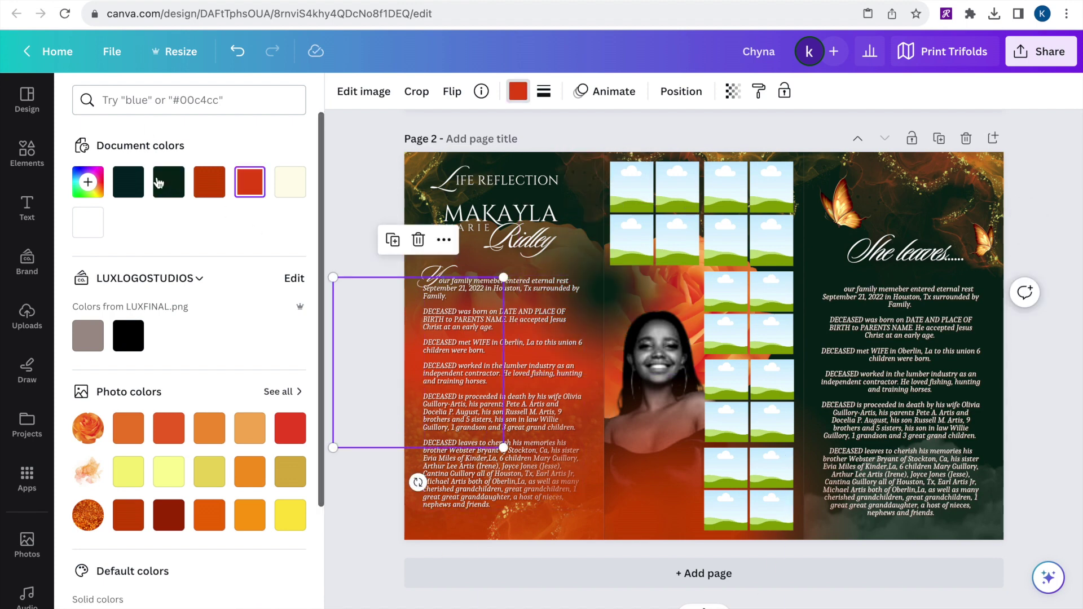
click(165, 181)
key(Tab)
click(134, 187)
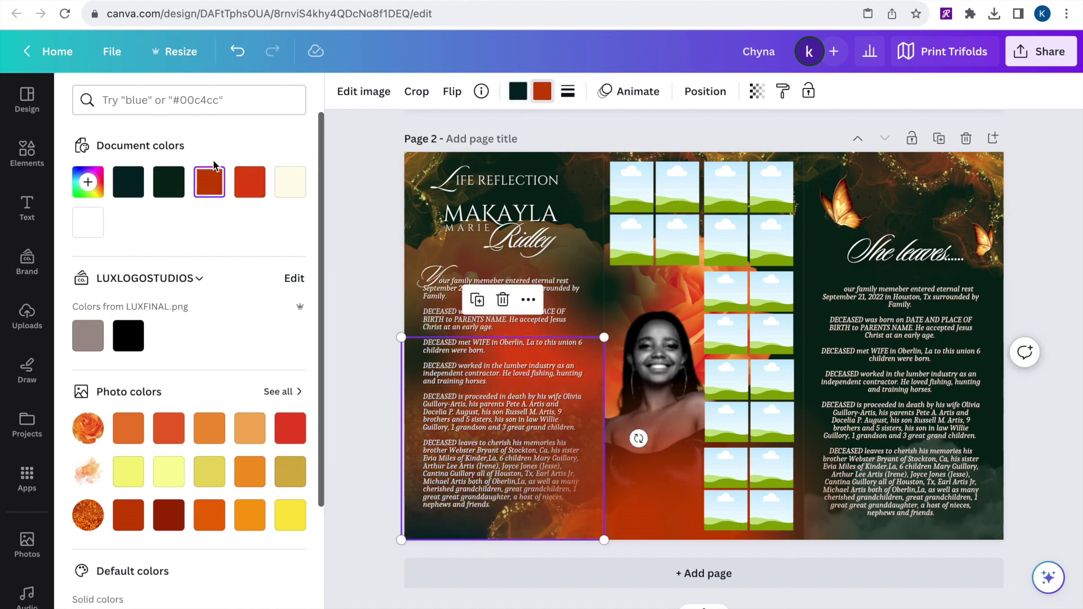
click(169, 181)
key(Tab)
click(168, 182)
click(662, 289)
Delete the template portrait, square colour shape and rose image, rearranging the text and pictures
drag(662, 289, 645, 304)
click(663, 255)
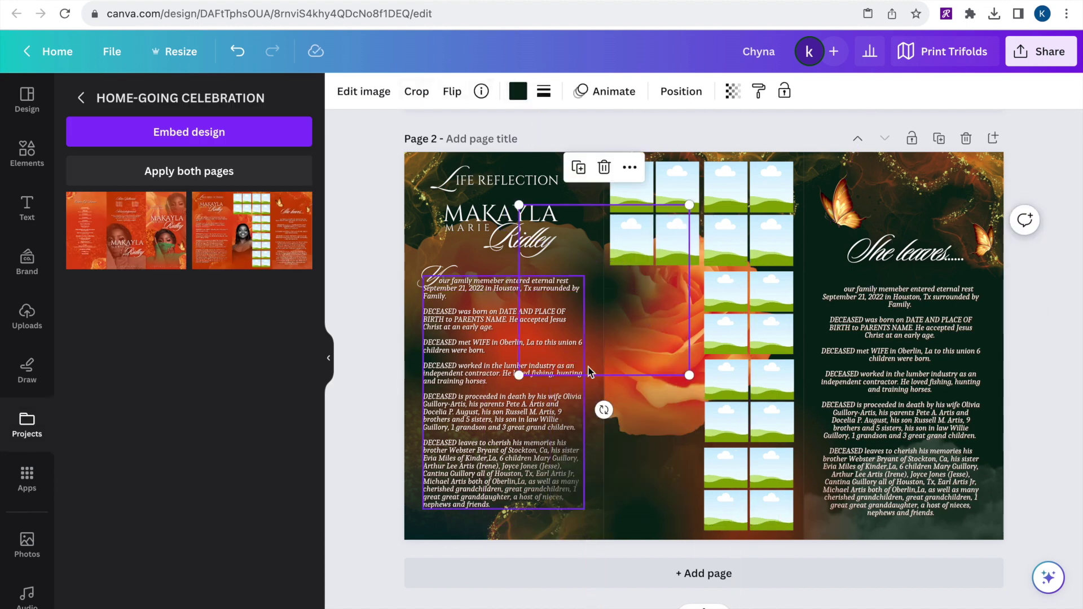
drag(589, 371, 486, 347)
drag(573, 267, 638, 268)
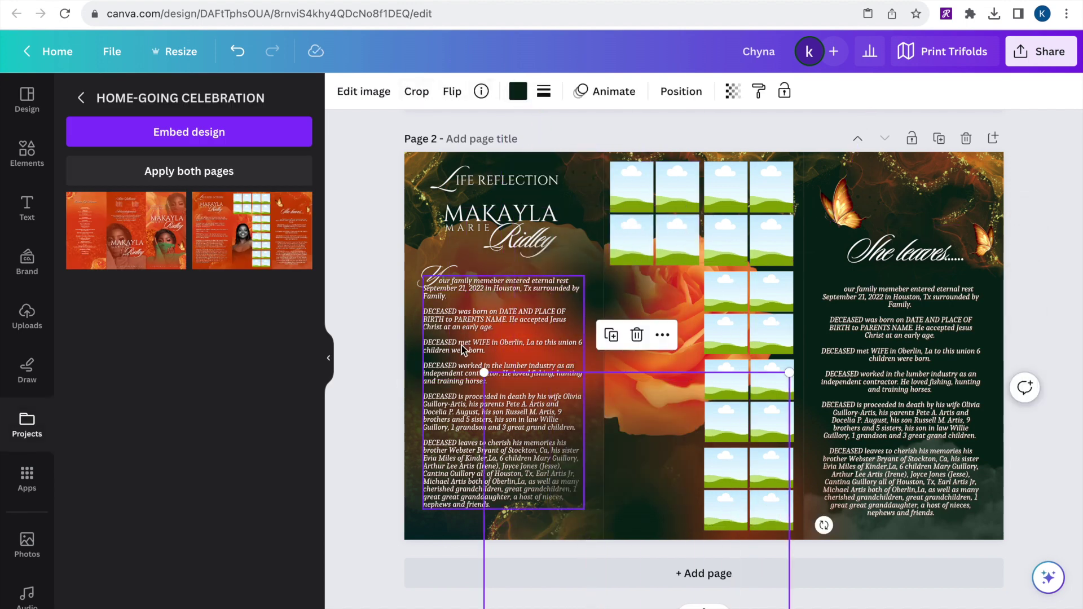
drag(461, 345, 367, 339)
drag(512, 327, 494, 361)
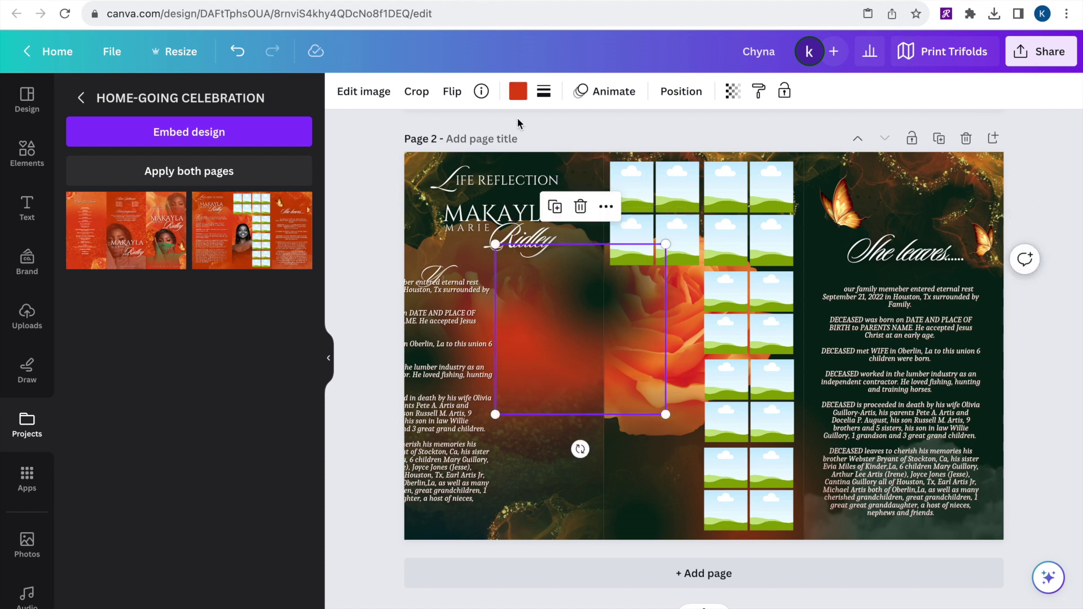
click(517, 92)
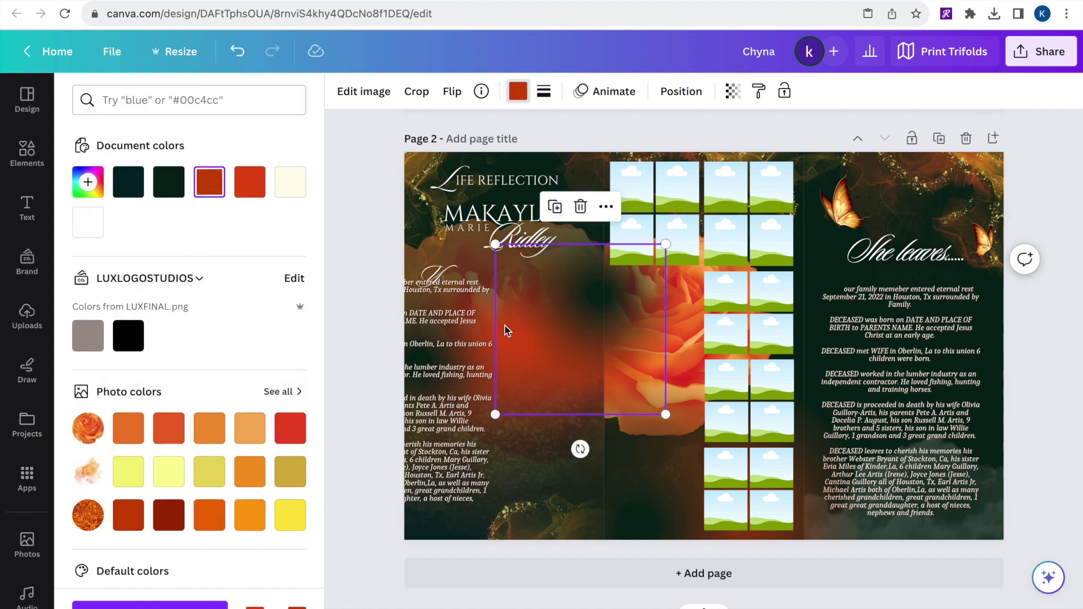
click(582, 208)
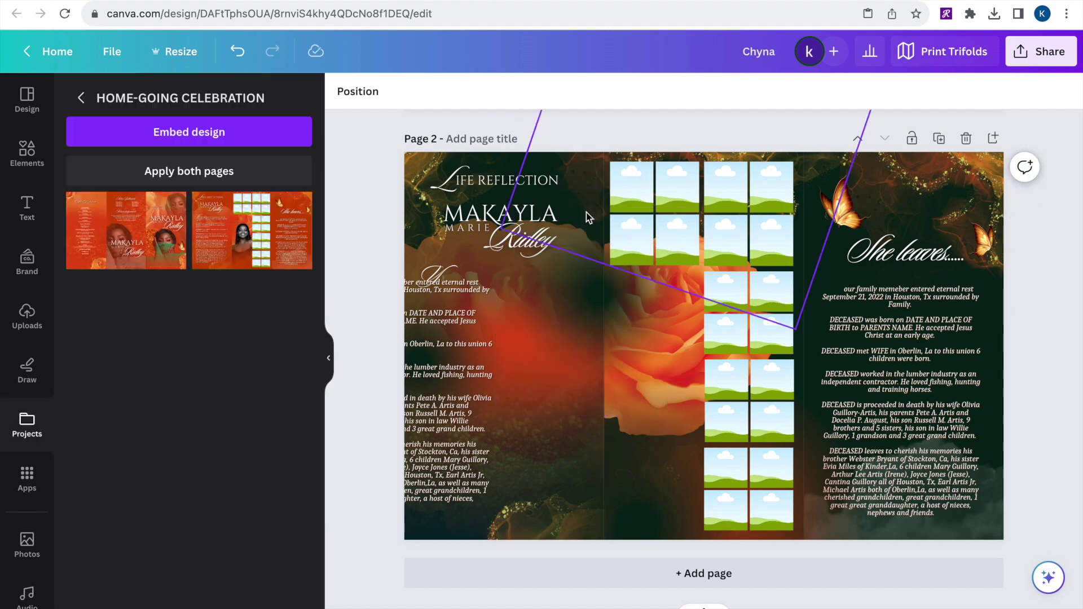
click(530, 389)
drag(539, 319, 532, 468)
key(Delete)
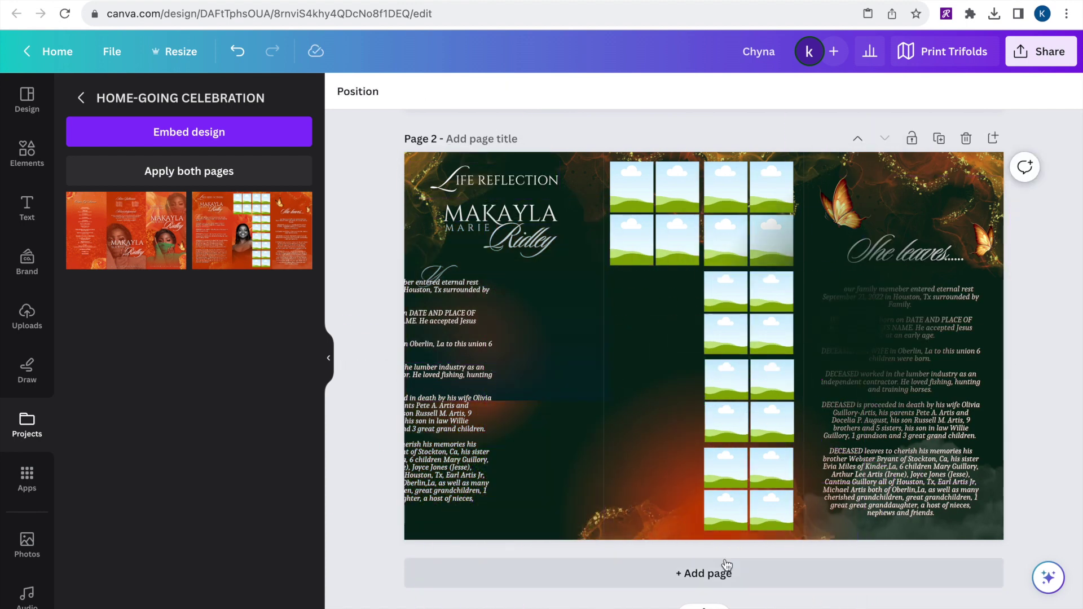
Remove the red glow image, realign the text columns and move the bottom-right image to the centre
click(507, 411)
drag(508, 411, 684, 532)
key(Delete)
drag(449, 412, 537, 419)
click(1073, 178)
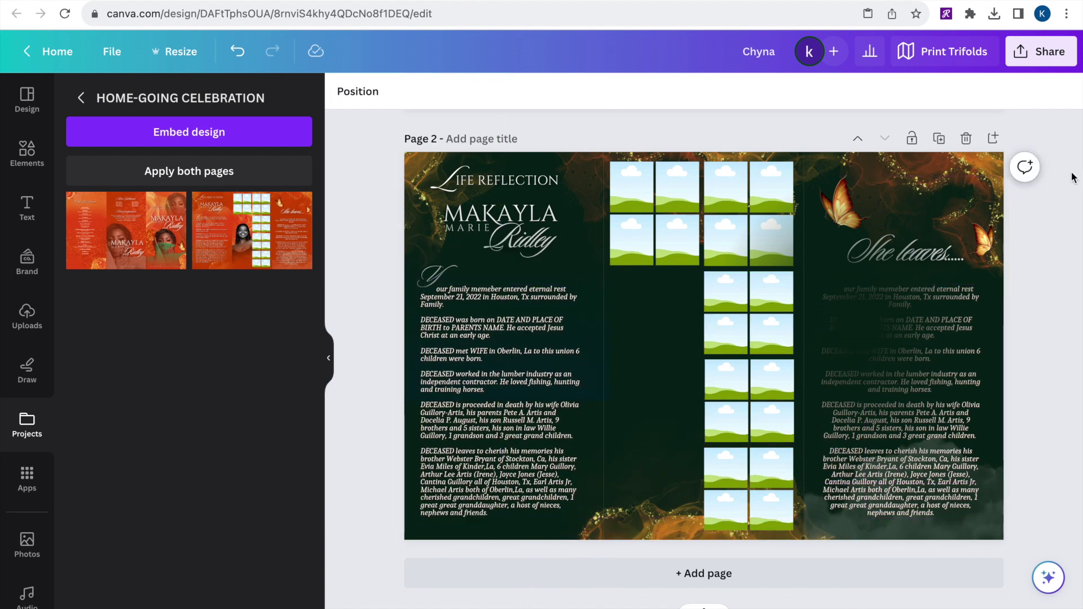
click(957, 437)
click(964, 384)
drag(968, 503, 679, 468)
click(924, 376)
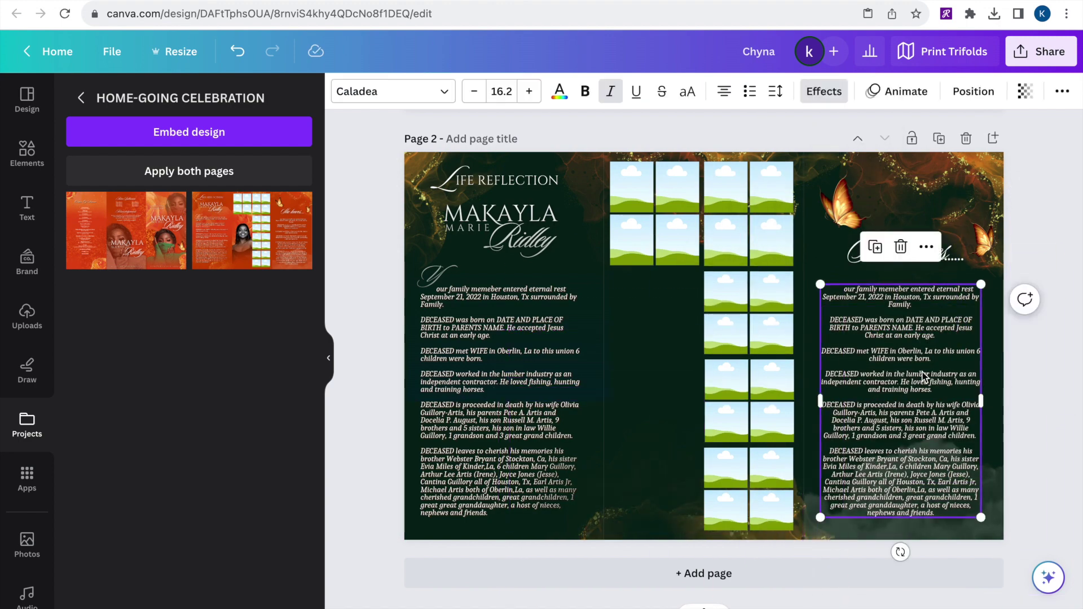
drag(511, 374, 518, 365)
click(375, 314)
Copy the page 1 cover portrait into page 2's centre panel and narrow its frame
scroll(375, 314, up, 5)
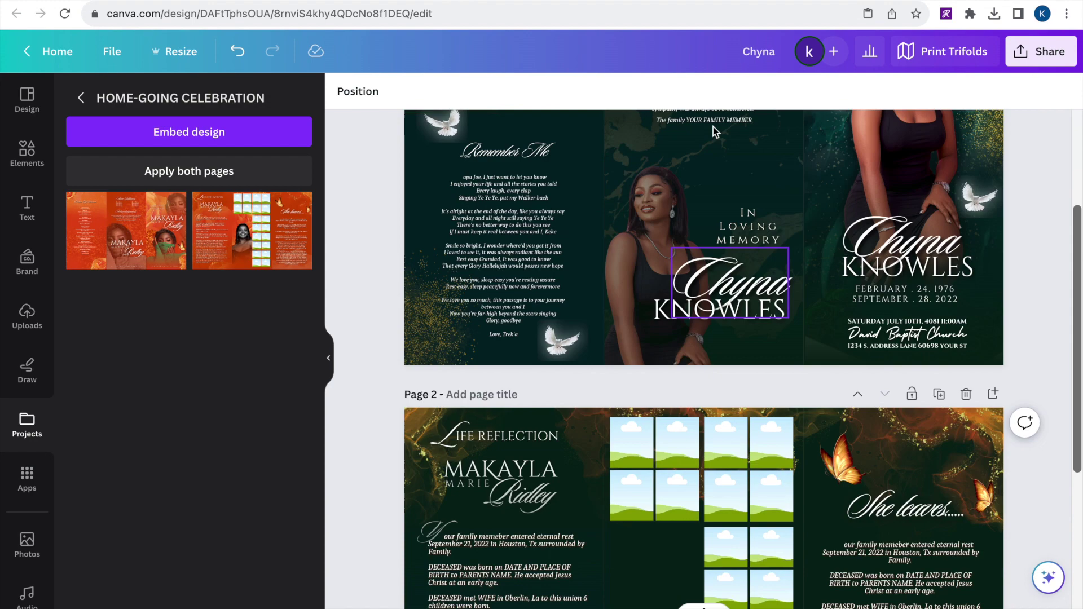
scroll(713, 127, up, 2)
click(908, 212)
right_click(908, 212)
click(825, 221)
scroll(670, 382, down, 6)
key(ctrl+v)
drag(918, 298, 659, 378)
drag(568, 378, 600, 378)
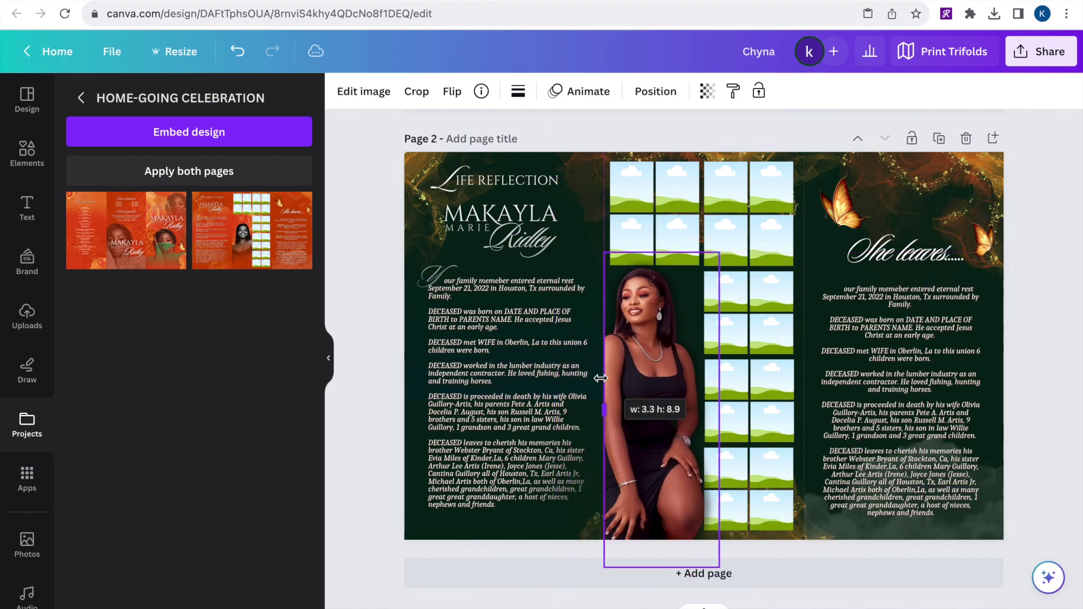
click(958, 254)
Move the orange swirl behind the cover portrait, sending it back and raising it three layers
scroll(976, 361, up, 3)
drag(961, 530, 959, 249)
right_click(959, 249)
mouse_move(829, 384)
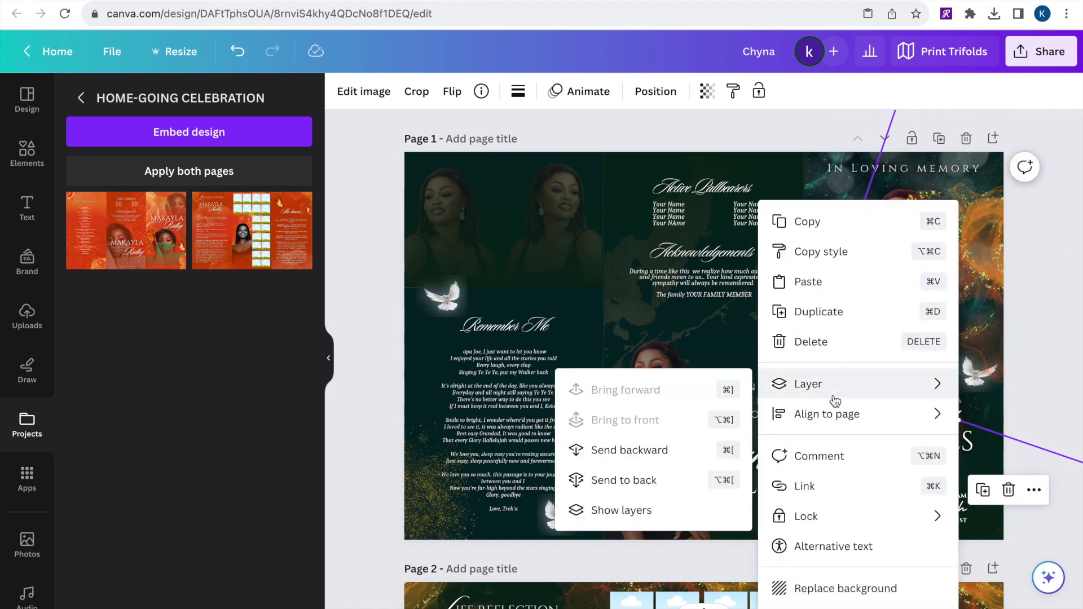
click(623, 480)
right_click(902, 395)
mouse_move(869, 383)
click(621, 510)
drag(180, 545, 198, 402)
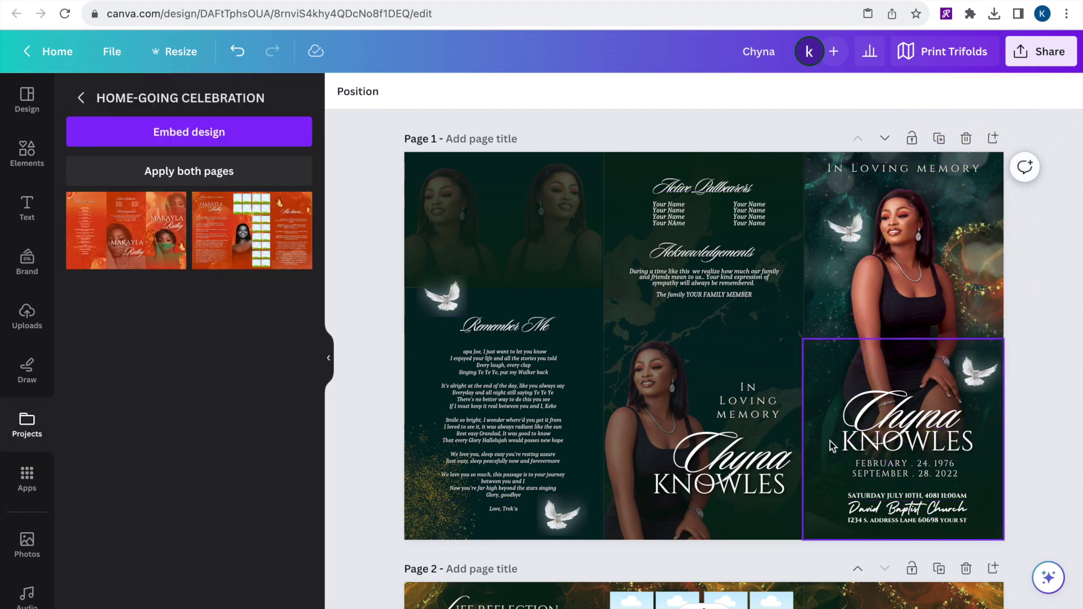
Return from the HOME-GOING CELEBRATION pages to the main projects list and review both pages
scroll(975, 506, down, 7)
scroll(999, 431, down, 1)
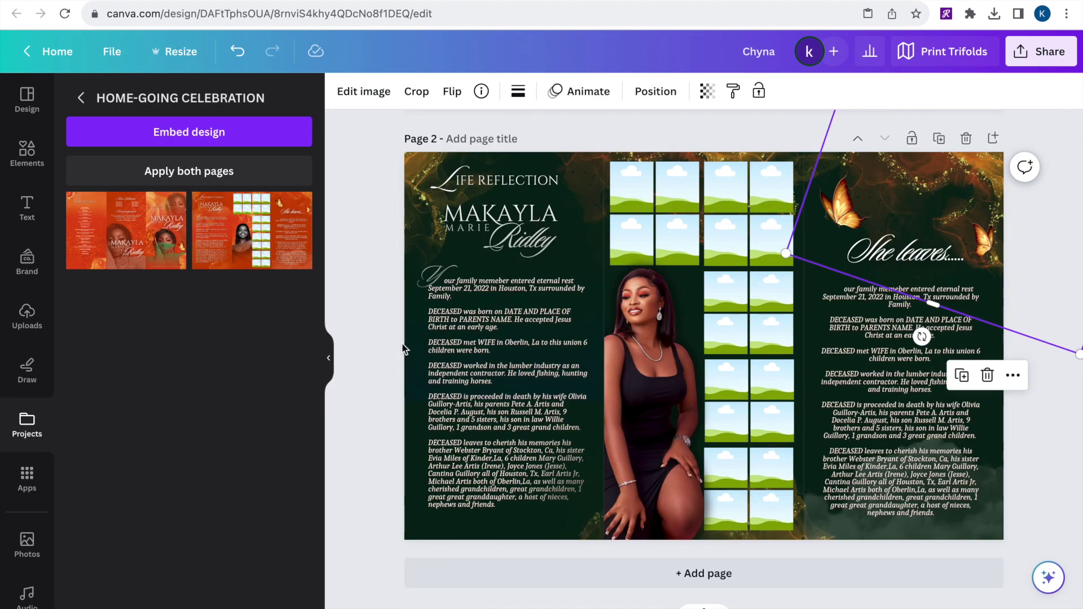
click(82, 99)
scroll(387, 285, up, 8)
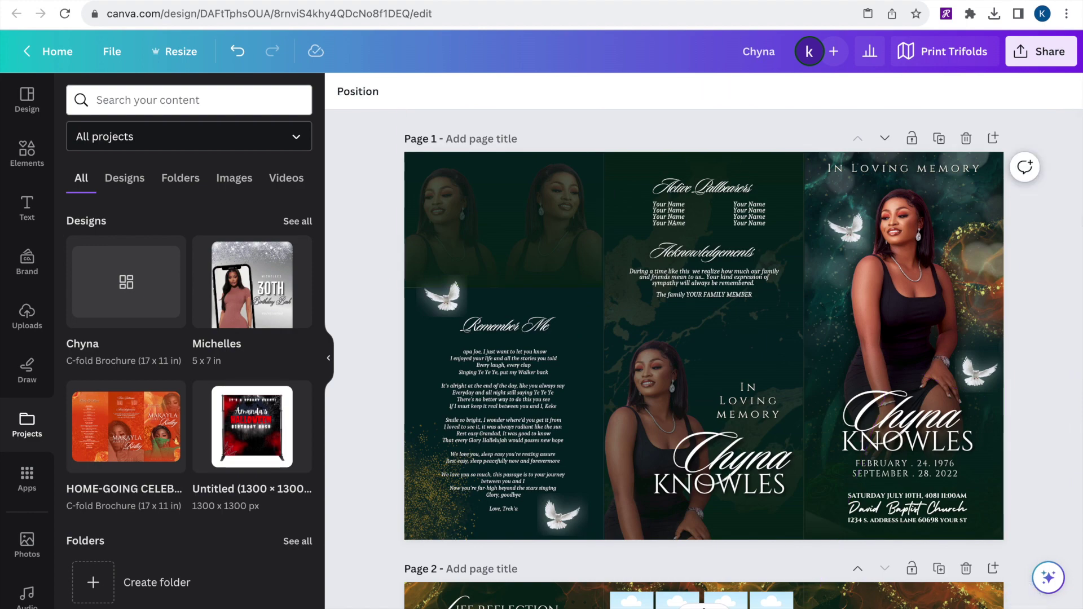
scroll(703, 358, down, 1)
scroll(703, 358, up, 1)
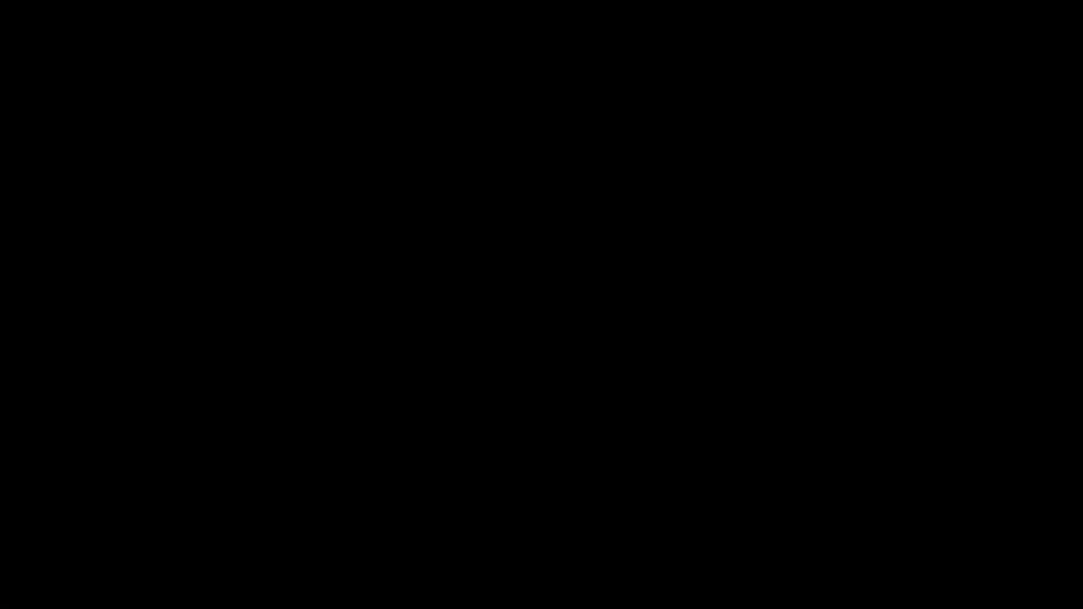